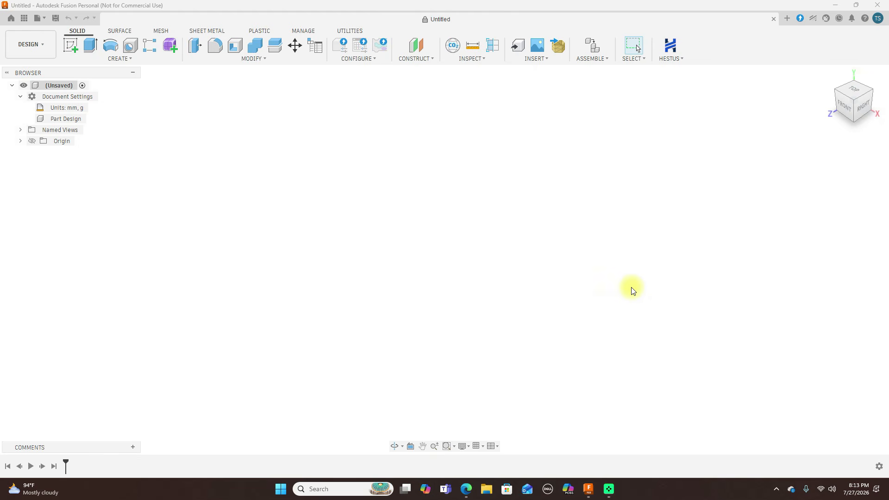
Switch to the Airfoil Tools website in the browser and open the details page of the NACA 2412 airfoil
{"action": "left_click", "coordinate": [863, 110]}
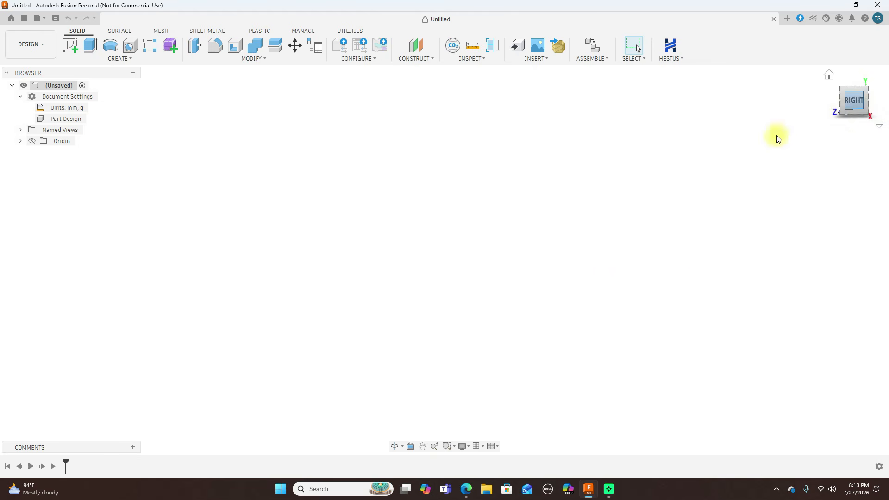
{"action": "left_click", "coordinate": [466, 488]}
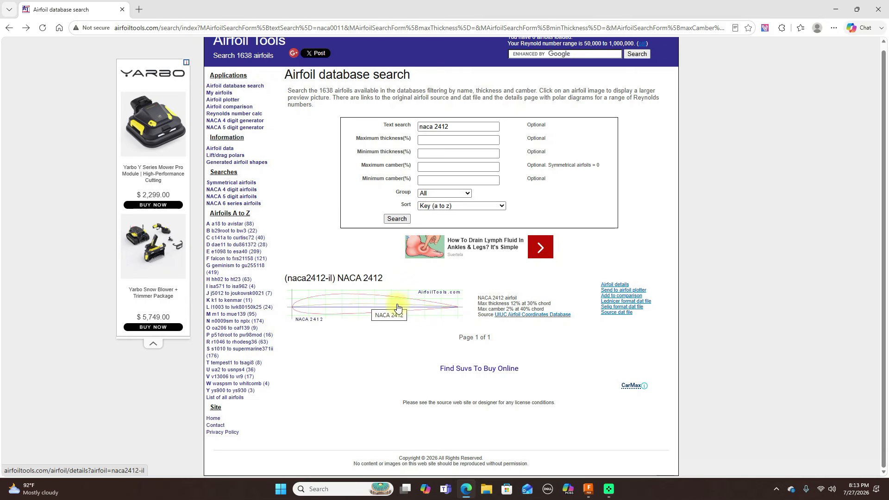
{"action": "left_click", "coordinate": [370, 305]}
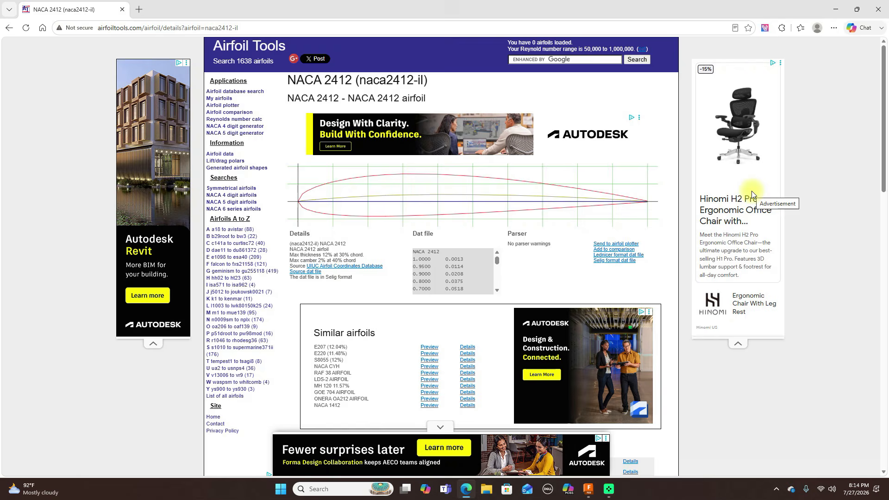
{"action": "key", "text": "Print"}
{"action": "right_click", "coordinate": [526, 199]}
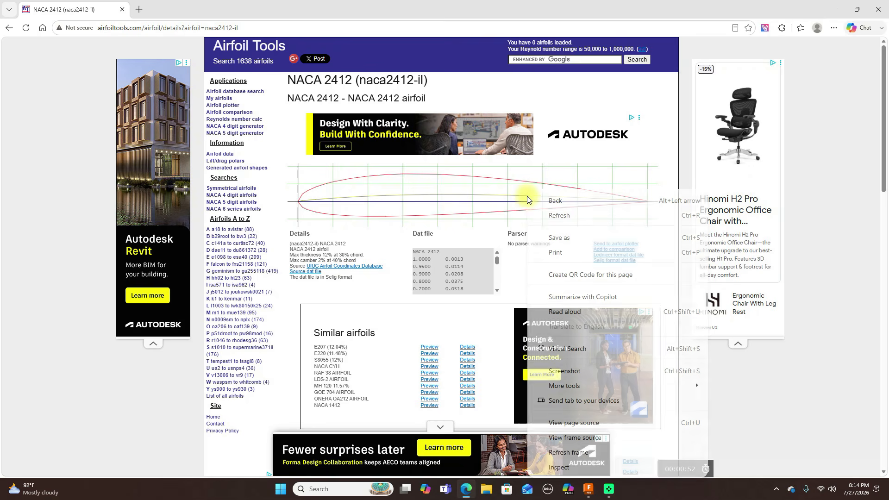
{"action": "left_click", "coordinate": [816, 134]}
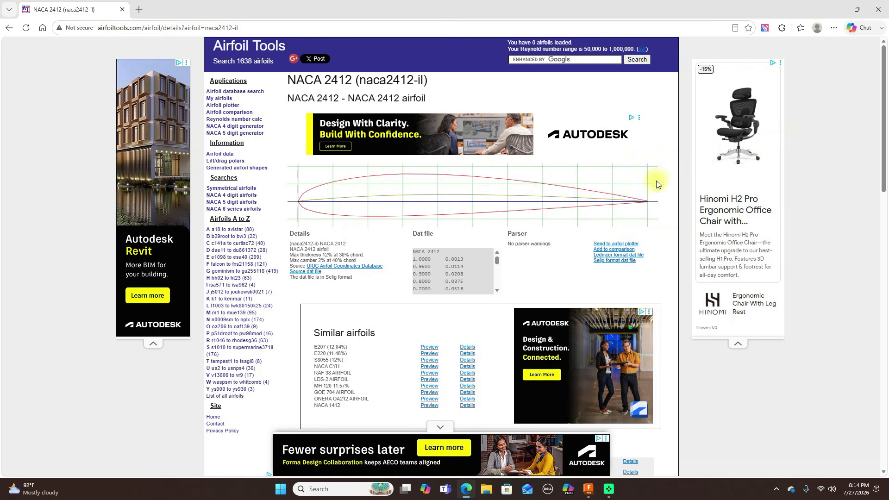
Look through the NACA 2412 coordinate list and open the airfoil's Selig format dat file
{"action": "scroll", "coordinate": [561, 281], "scroll_direction": "down", "scroll_amount": 2}
{"action": "scroll", "coordinate": [560, 280], "scroll_direction": "up", "scroll_amount": 2}
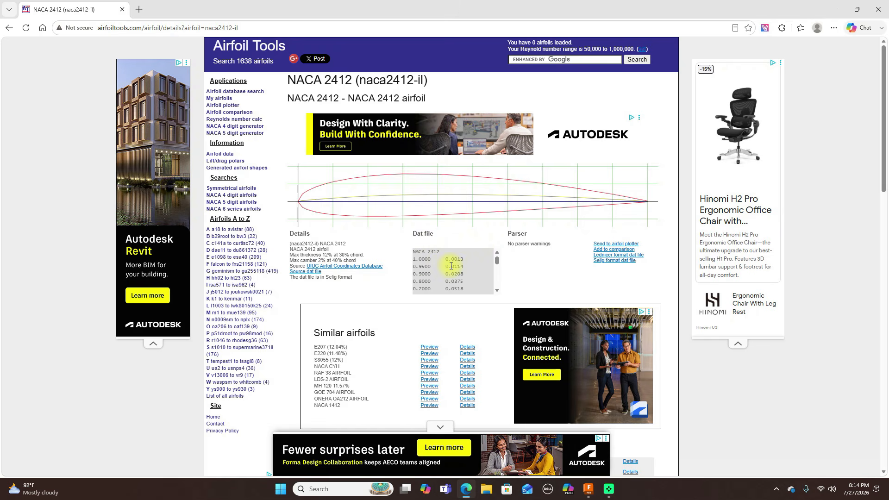
{"action": "scroll", "coordinate": [495, 259], "scroll_direction": "down", "scroll_amount": 5}
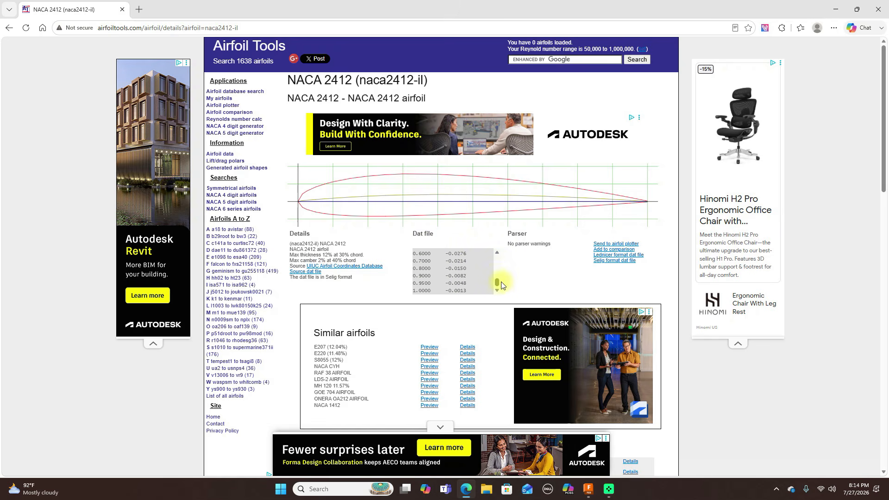
{"action": "scroll", "coordinate": [493, 263], "scroll_direction": "up", "scroll_amount": 5}
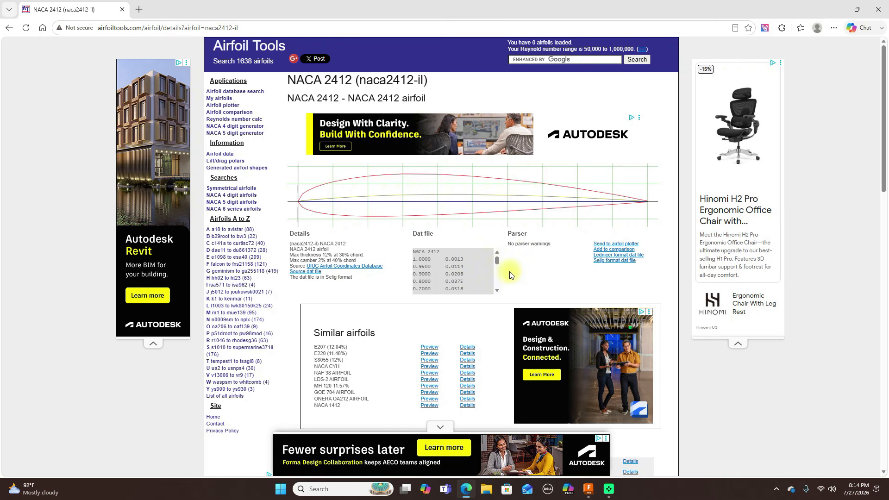
{"action": "left_click", "coordinate": [614, 261]}
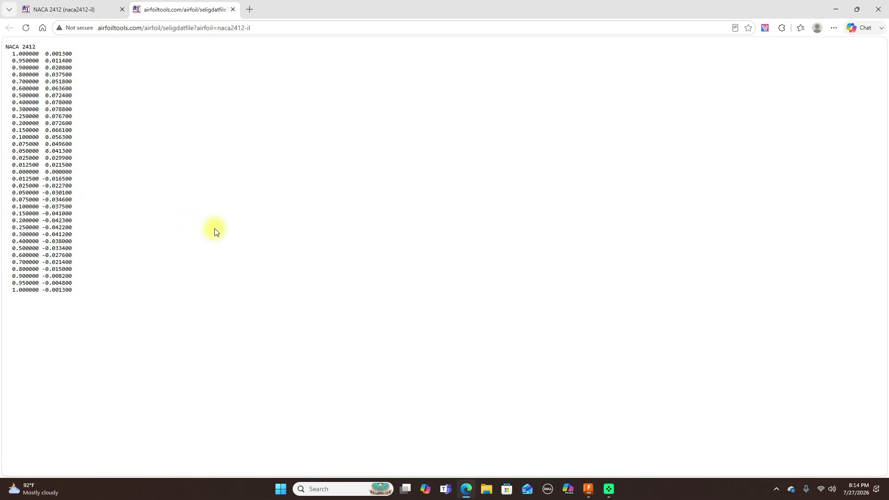
Save the coordinate page in Downloads as seligdatfile.dat with the All files type, replacing the existing file
{"action": "right_click", "coordinate": [167, 200]}
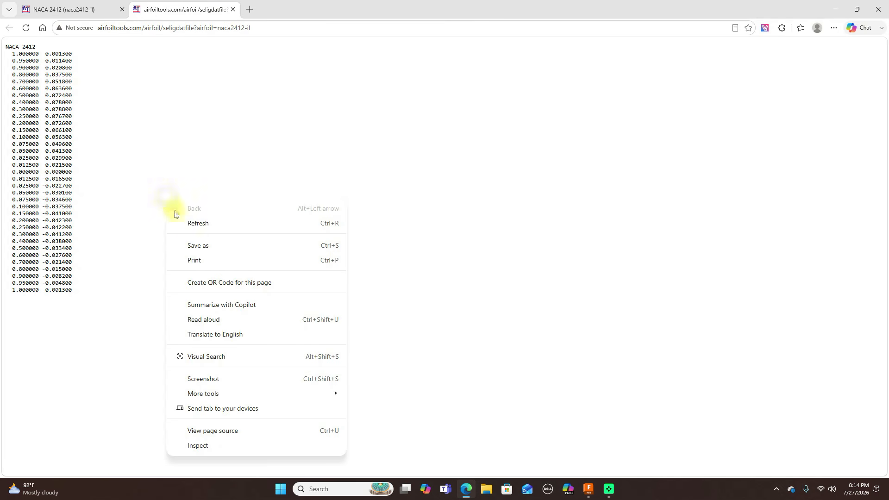
{"action": "left_click", "coordinate": [198, 245]}
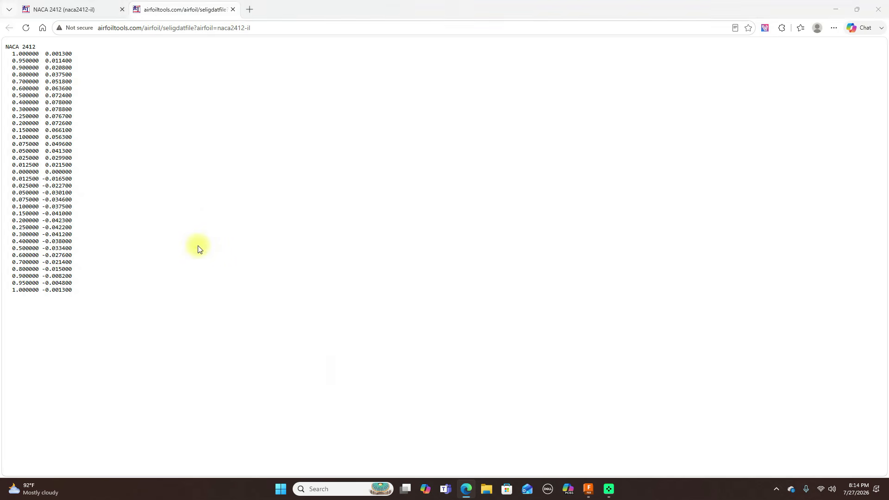
{"action": "left_click", "coordinate": [100, 184]}
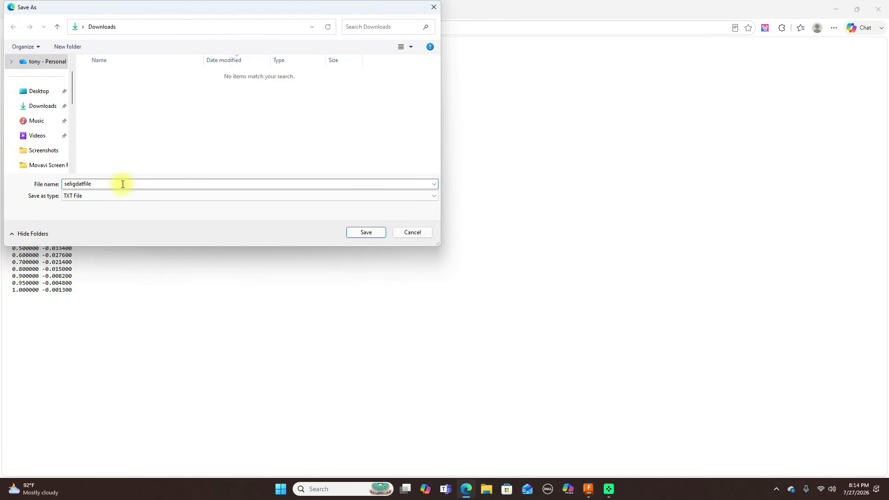
{"action": "type", "text": ".da"}
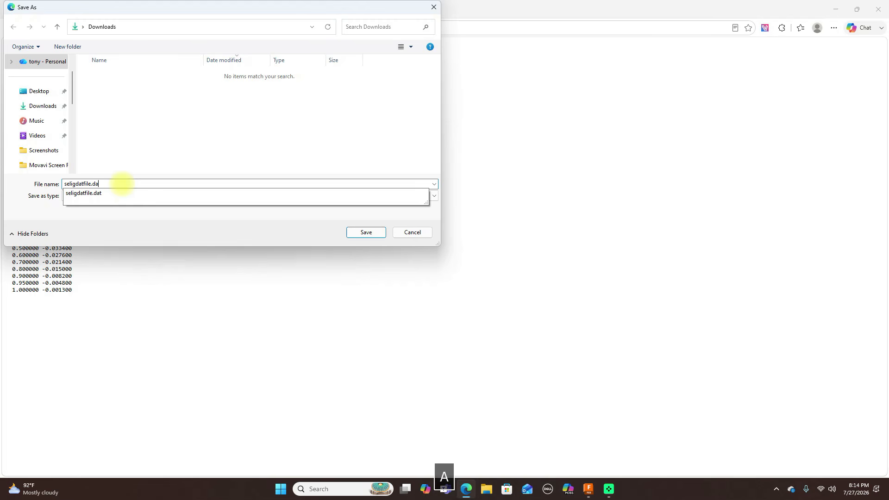
{"action": "type", "text": "t"}
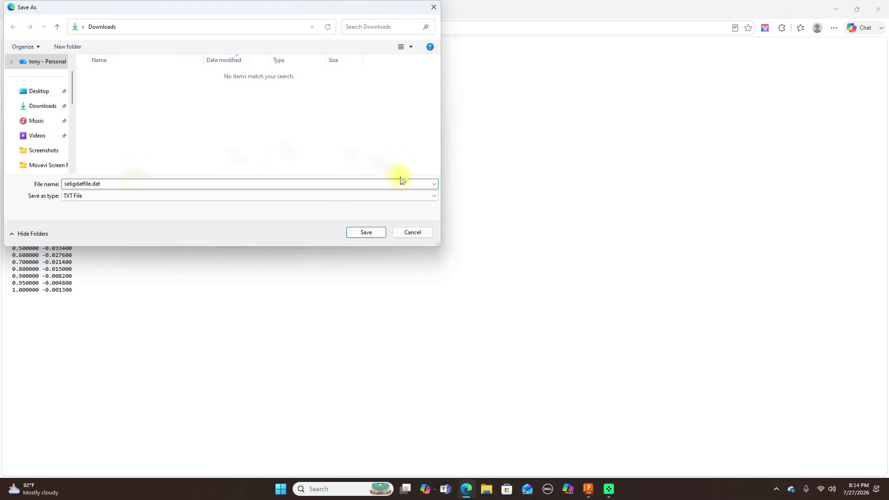
{"action": "left_click", "coordinate": [430, 195]}
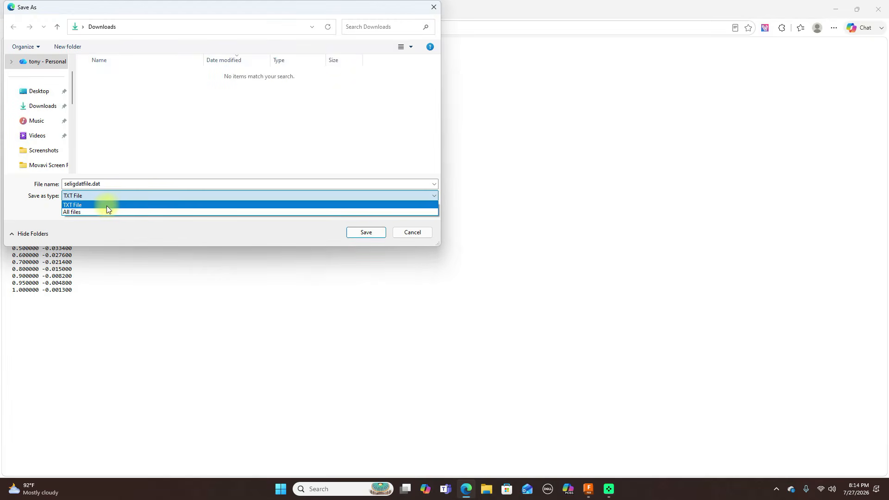
{"action": "left_click", "coordinate": [91, 212]}
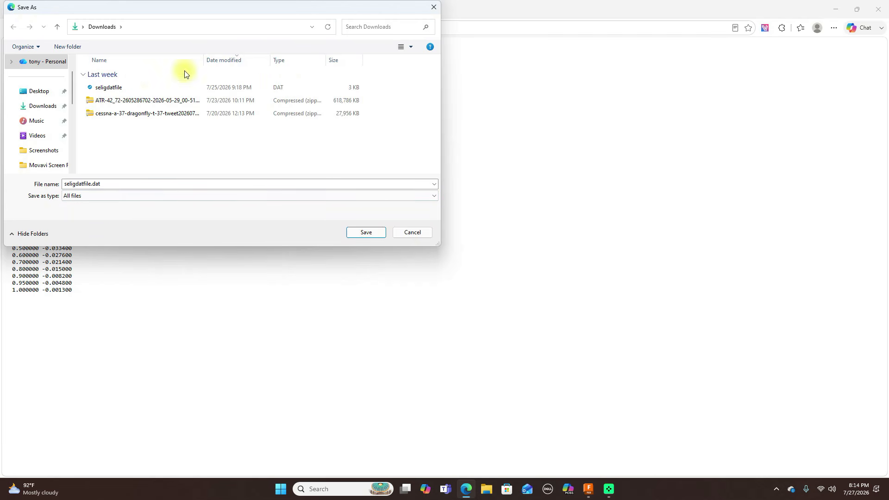
{"action": "left_click", "coordinate": [374, 233]}
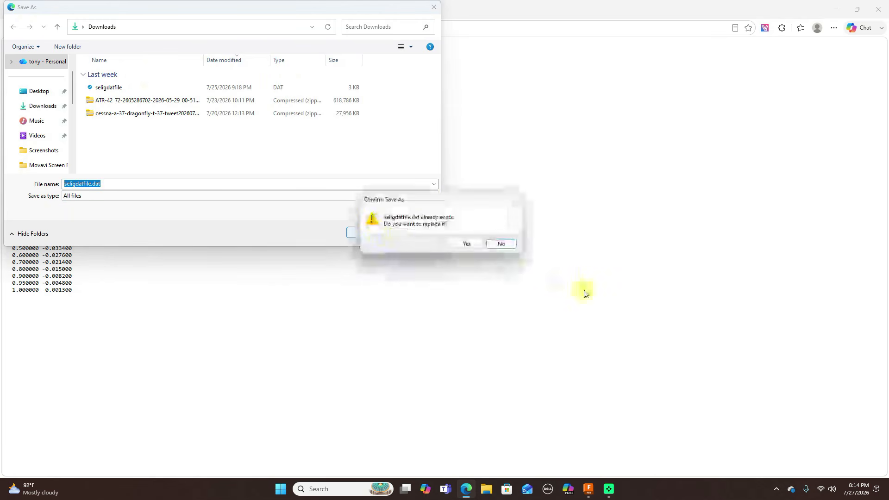
{"action": "left_click", "coordinate": [467, 244]}
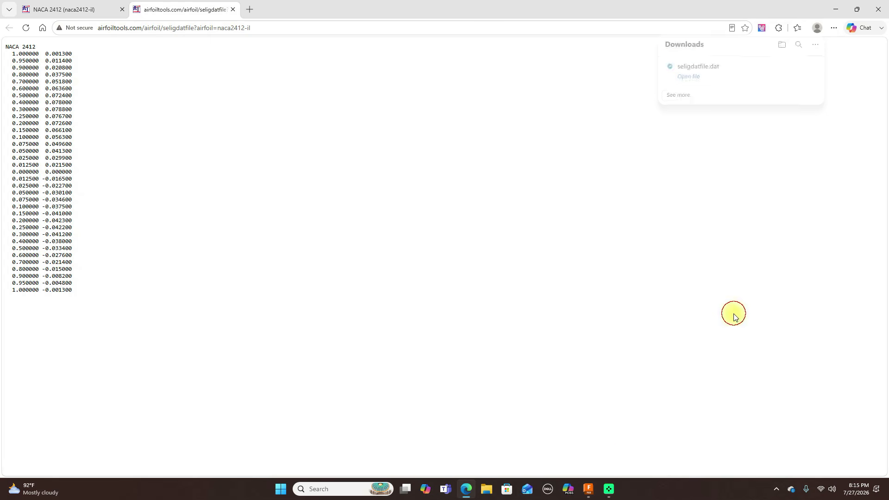
Switch to Autodesk Fusion and run the Airfoil_DAT_to_Spline_v2.0 script
{"action": "left_click", "coordinate": [589, 489]}
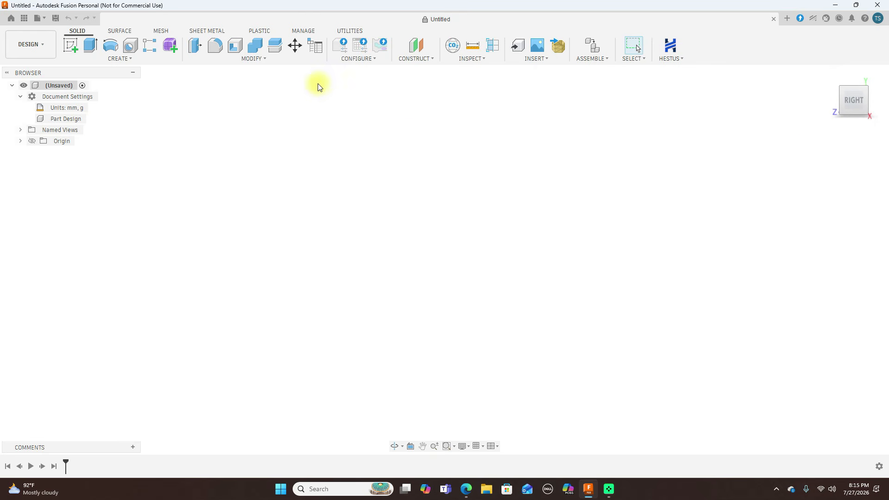
{"action": "left_click", "coordinate": [350, 32]}
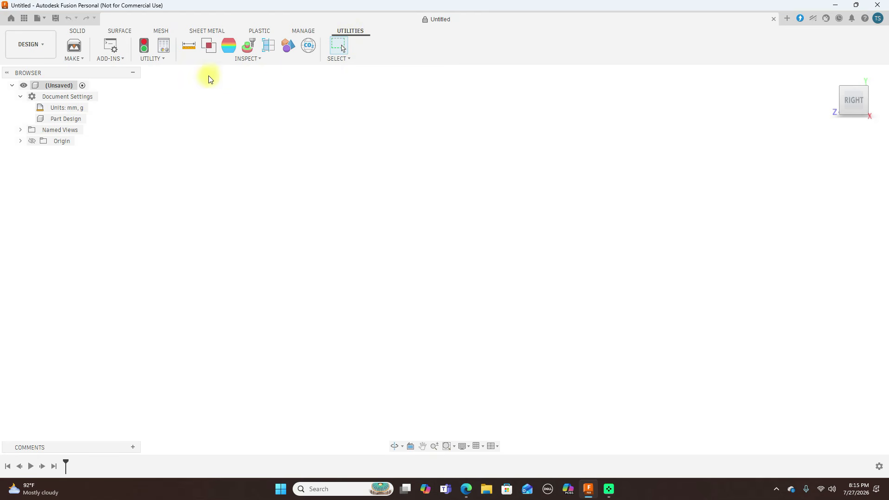
{"action": "left_click", "coordinate": [123, 60]}
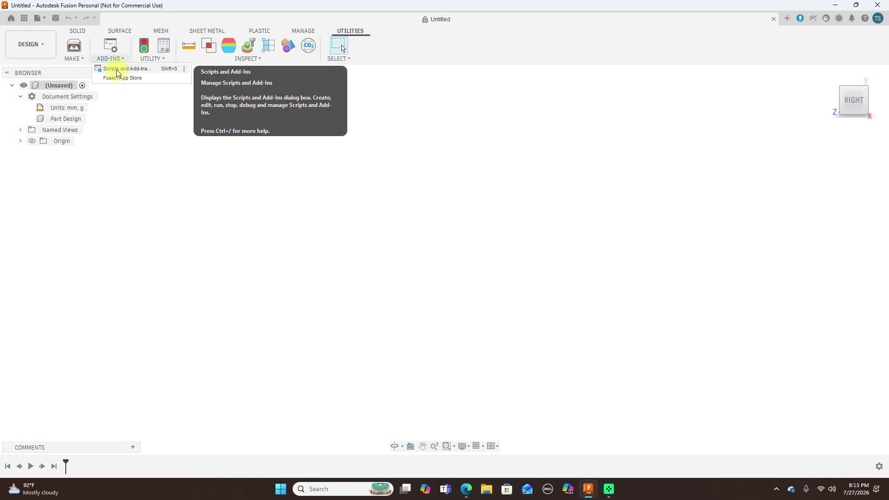
{"action": "left_click", "coordinate": [116, 70]}
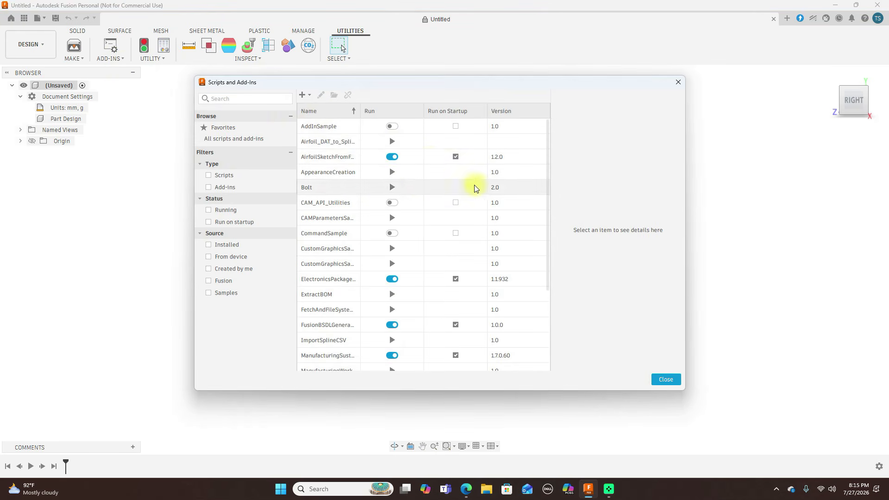
{"action": "left_click", "coordinate": [328, 145]}
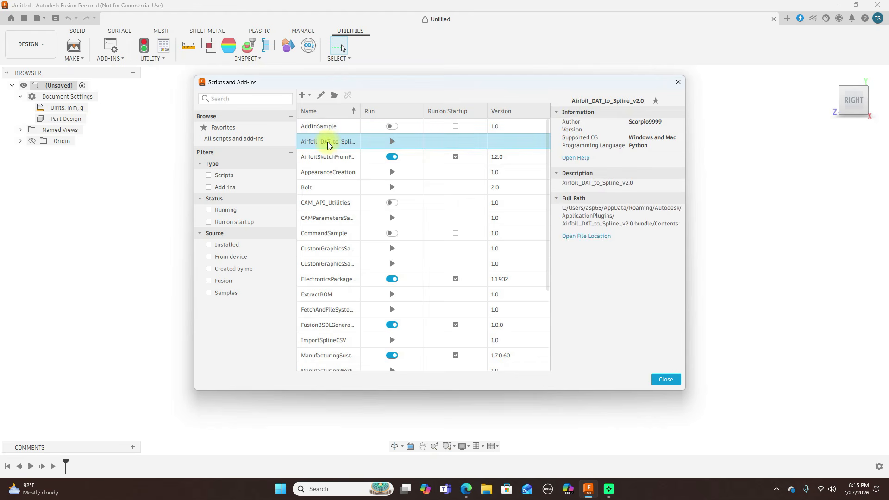
{"action": "left_click", "coordinate": [392, 141]}
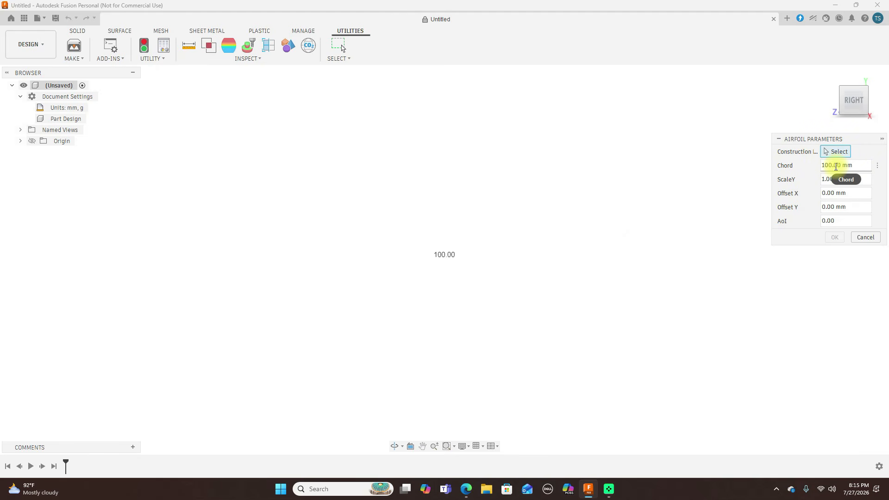
Show the origin and define the airfoil on the YZ plane with a chord of 200 mm
{"action": "left_click", "coordinate": [31, 141]}
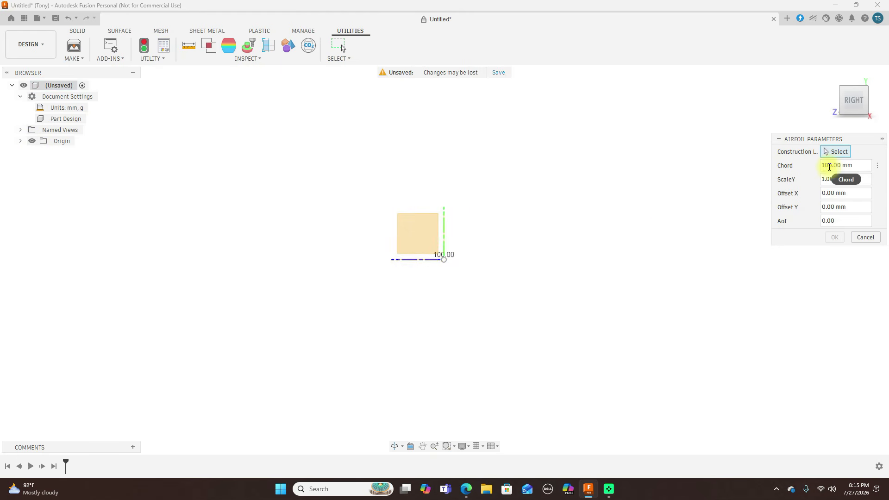
{"action": "key", "text": "BackSpace"}
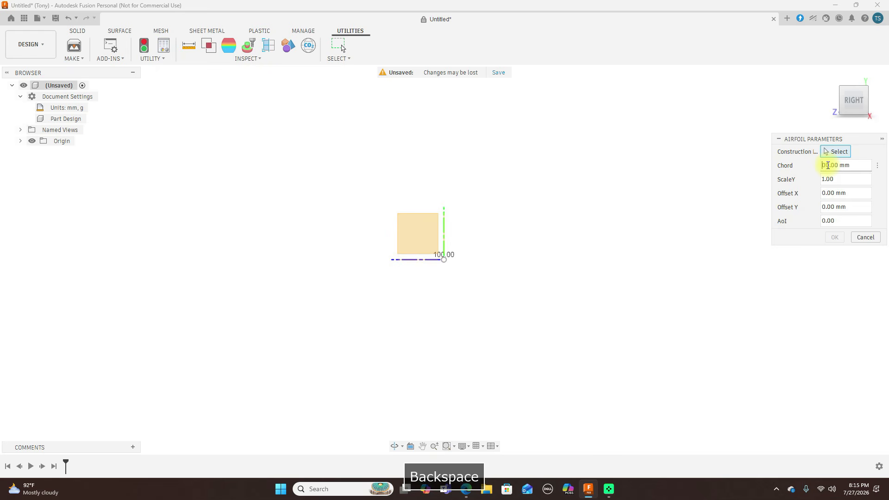
{"action": "type", "text": "2"}
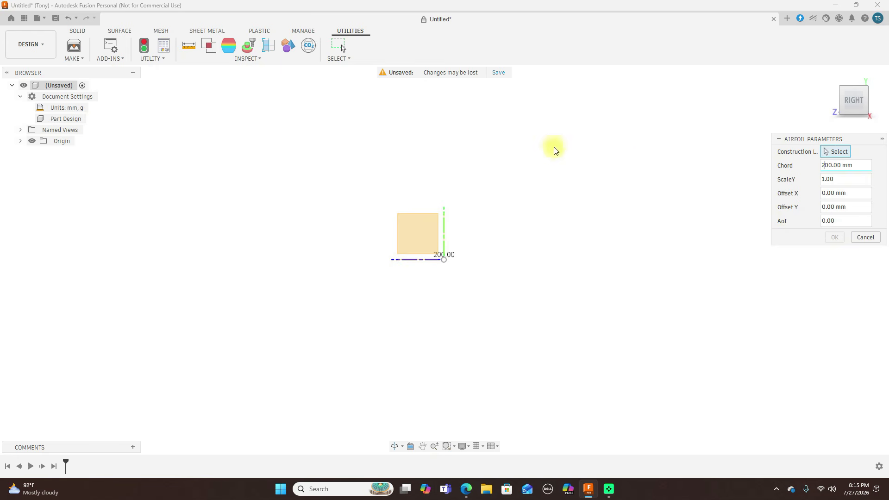
{"action": "left_click", "coordinate": [426, 235]}
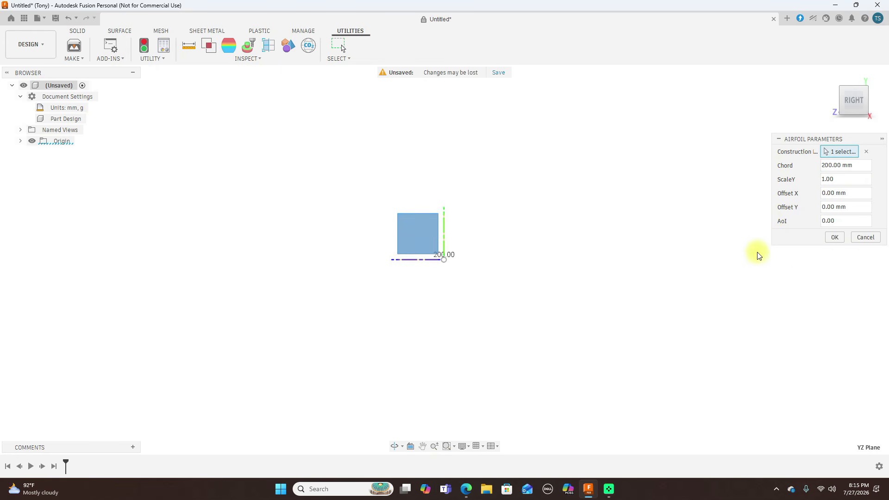
{"action": "left_click", "coordinate": [833, 238]}
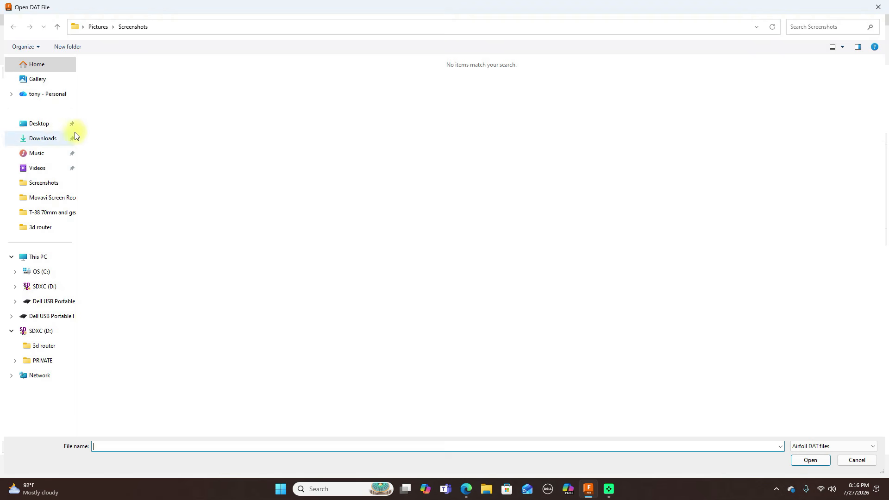
Load seligdatfile from the Downloads folder as the airfoil's DAT file
{"action": "left_click", "coordinate": [46, 138]}
{"action": "left_click", "coordinate": [140, 90]}
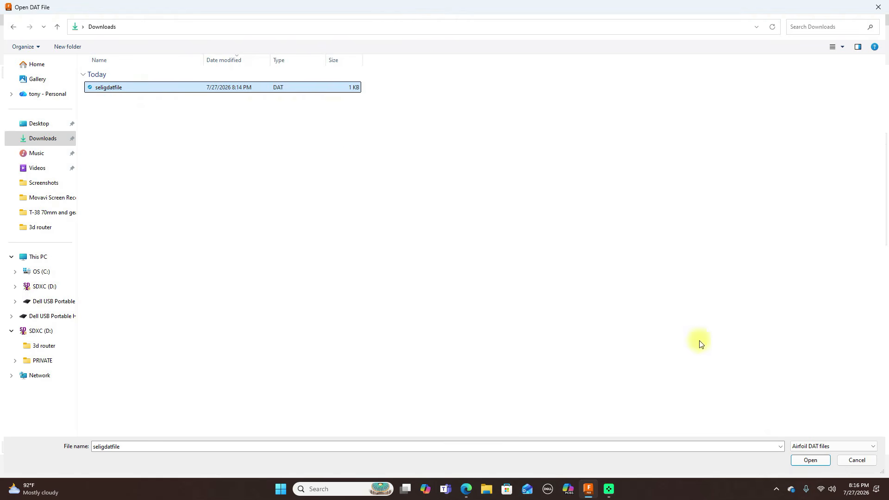
{"action": "left_click", "coordinate": [810, 460]}
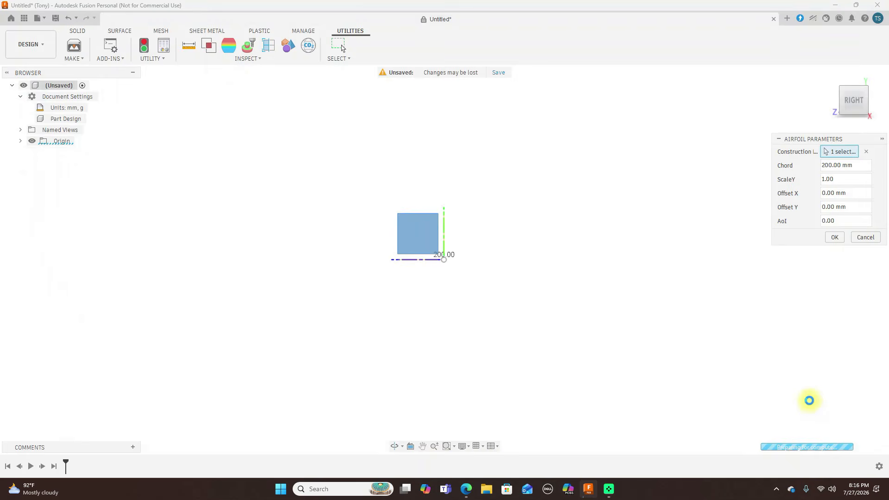
Select the whole imported airfoil sketch and rotate it -90 degrees about Z with Move/Copy so the chord lies horizontally
{"action": "scroll", "coordinate": [562, 277], "scroll_direction": "down", "scroll_amount": 3}
{"action": "scroll", "coordinate": [562, 277], "scroll_direction": "up", "scroll_amount": 3}
{"action": "scroll", "coordinate": [563, 277], "scroll_direction": "down", "scroll_amount": 2}
{"action": "scroll", "coordinate": [562, 277], "scroll_direction": "down", "scroll_amount": 3}
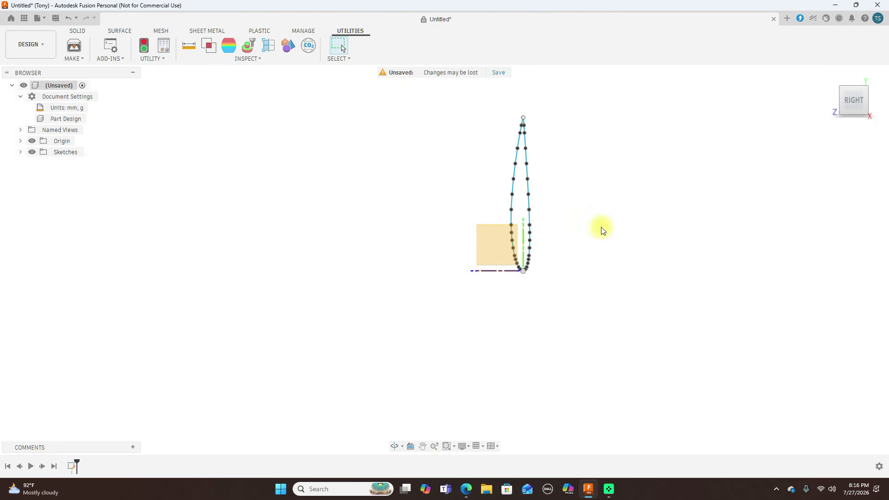
{"action": "middle_click_drag", "start_coordinate": [600, 239], "coordinate": [564, 280]}
{"action": "scroll", "coordinate": [563, 283], "scroll_direction": "up", "scroll_amount": 2}
{"action": "scroll", "coordinate": [563, 283], "scroll_direction": "up", "scroll_amount": 1}
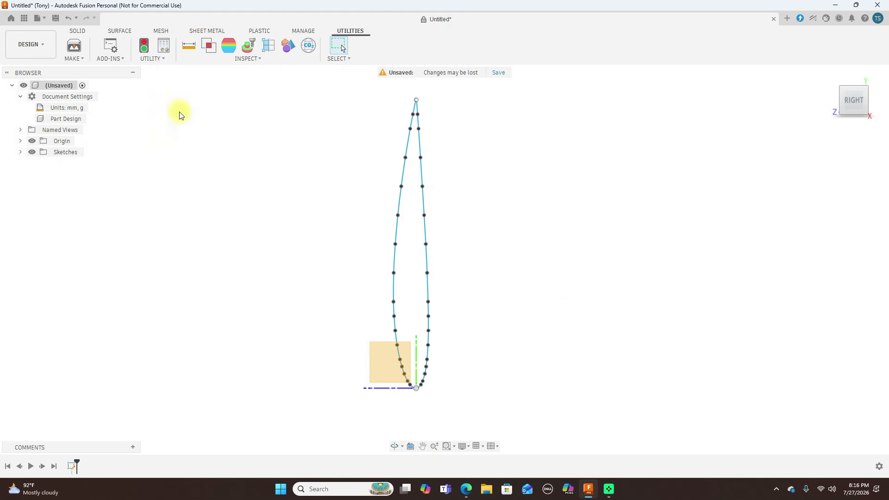
{"action": "left_click", "coordinate": [77, 32]}
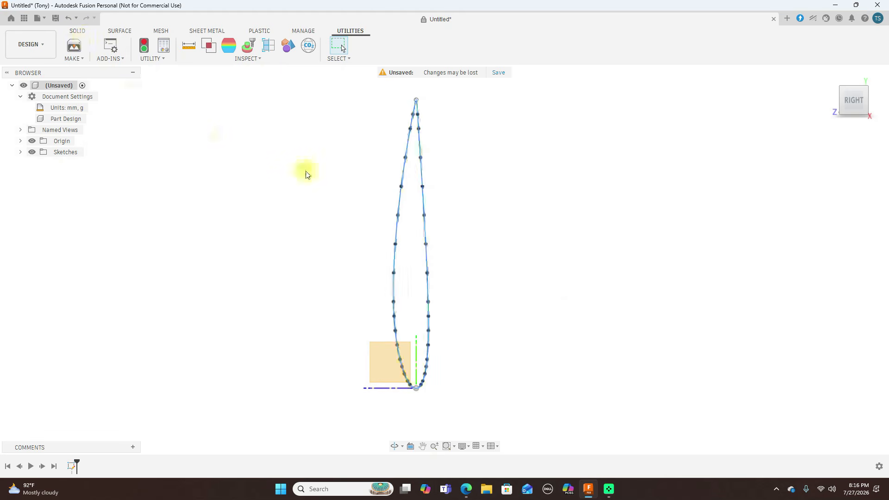
{"action": "scroll", "coordinate": [324, 188], "scroll_direction": "down", "scroll_amount": 3}
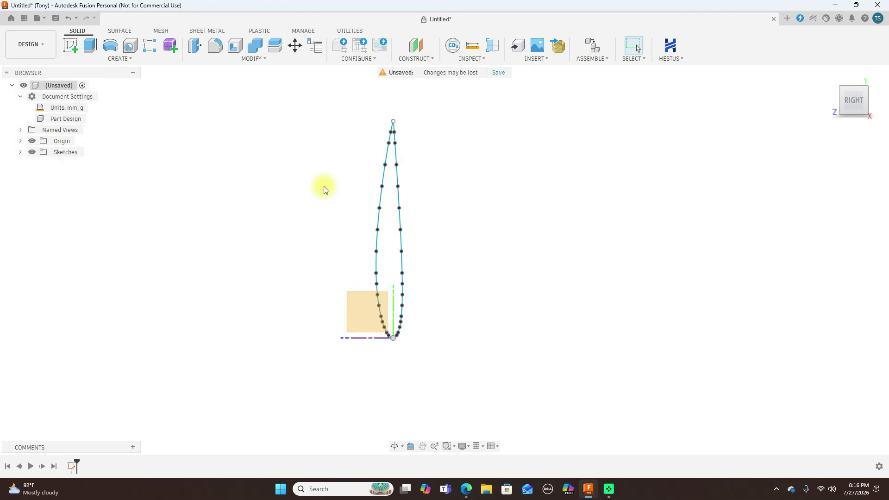
{"action": "mouse_move", "coordinate": [322, 95]}
{"action": "left_mouse_down"}
{"action": "mouse_move", "coordinate": [387, 361]}
{"action": "mouse_move", "coordinate": [475, 385]}
{"action": "left_mouse_up"}
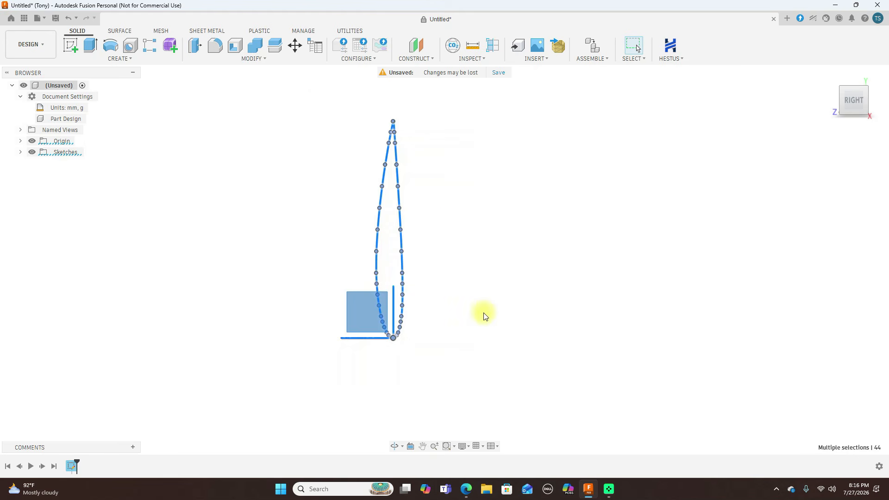
{"action": "left_click", "coordinate": [295, 45]}
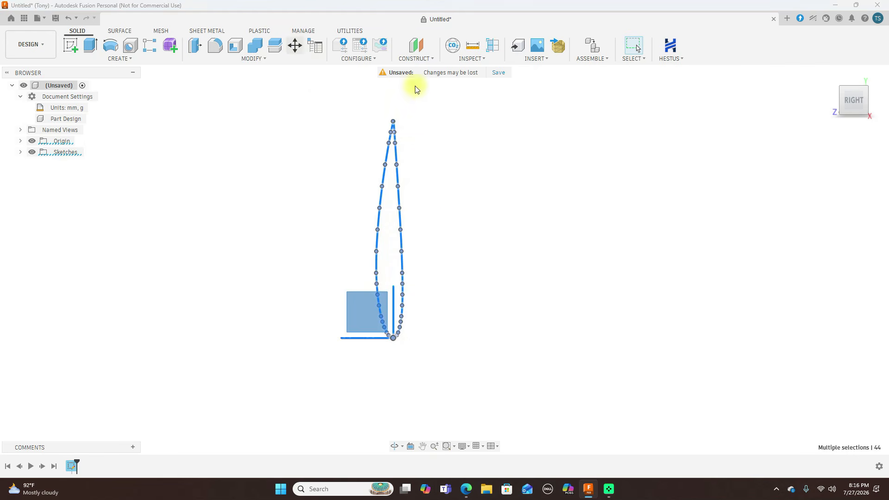
{"action": "scroll", "coordinate": [478, 289], "scroll_direction": "up", "scroll_amount": 2}
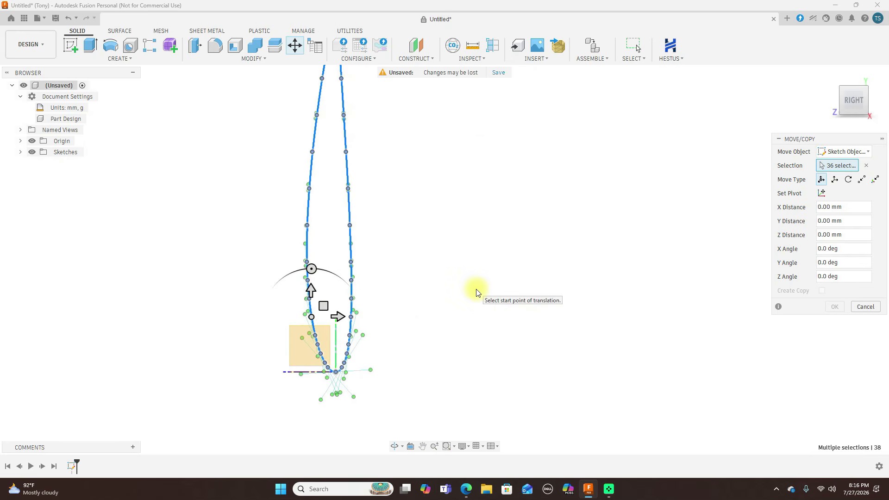
{"action": "scroll", "coordinate": [505, 292], "scroll_direction": "down", "scroll_amount": 1}
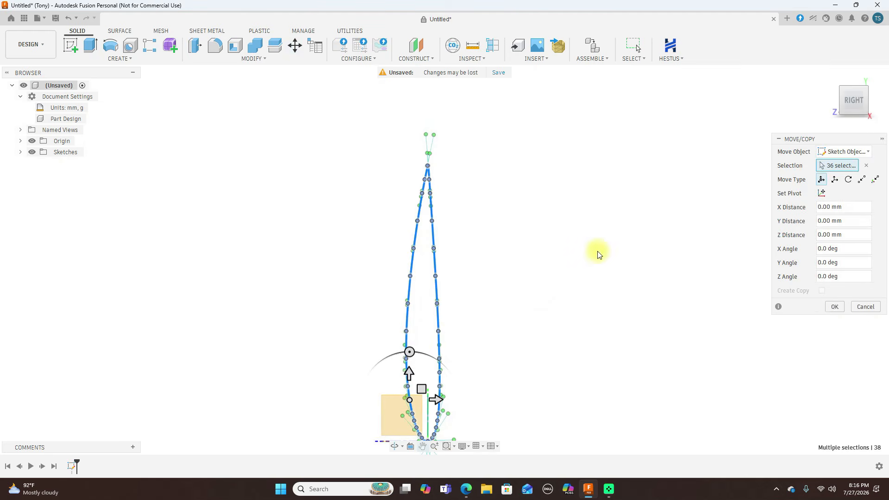
{"action": "left_click_drag", "start_coordinate": [440, 363], "coordinate": [492, 400]}
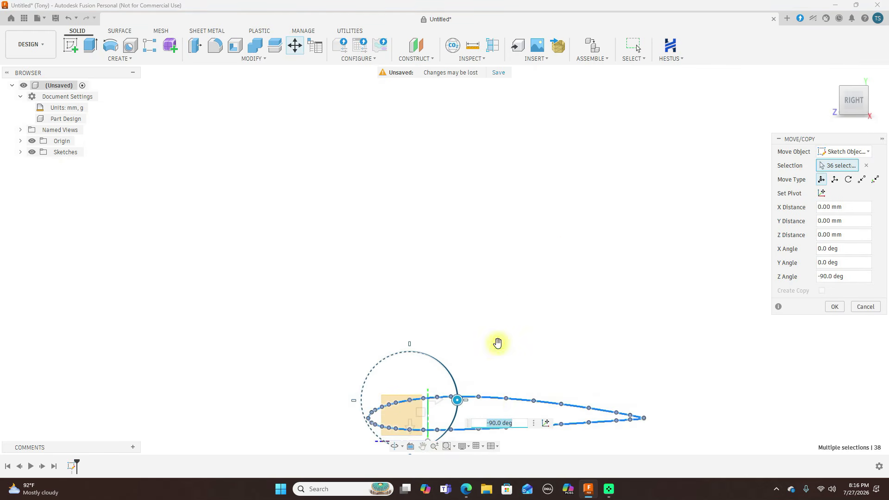
Move the rotated airfoil clear of the origin, finishing with an X distance of 15 mm, and accept the move
{"action": "middle_click_drag", "start_coordinate": [512, 321], "coordinate": [493, 187]}
{"action": "scroll", "coordinate": [525, 231], "scroll_direction": "up", "scroll_amount": 1}
{"action": "mouse_move", "coordinate": [404, 269]}
{"action": "left_mouse_down"}
{"action": "mouse_move", "coordinate": [493, 273]}
{"action": "mouse_move", "coordinate": [461, 319]}
{"action": "left_mouse_up"}
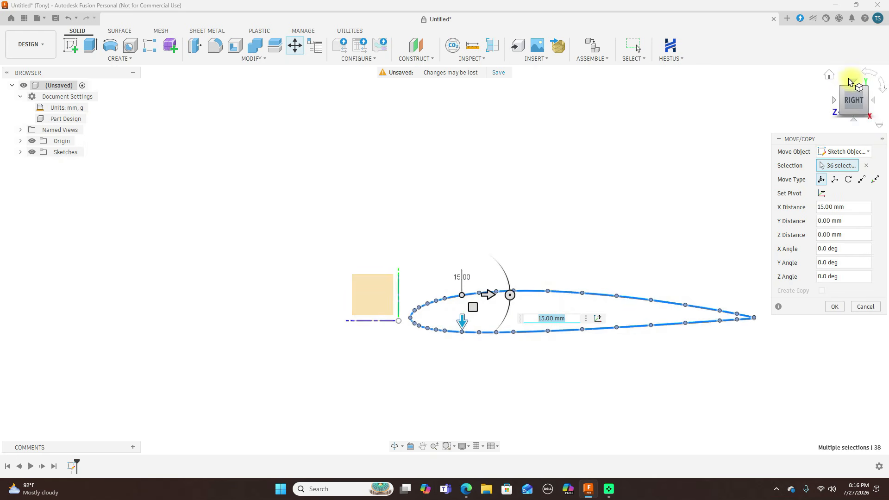
{"action": "left_click", "coordinate": [849, 82]}
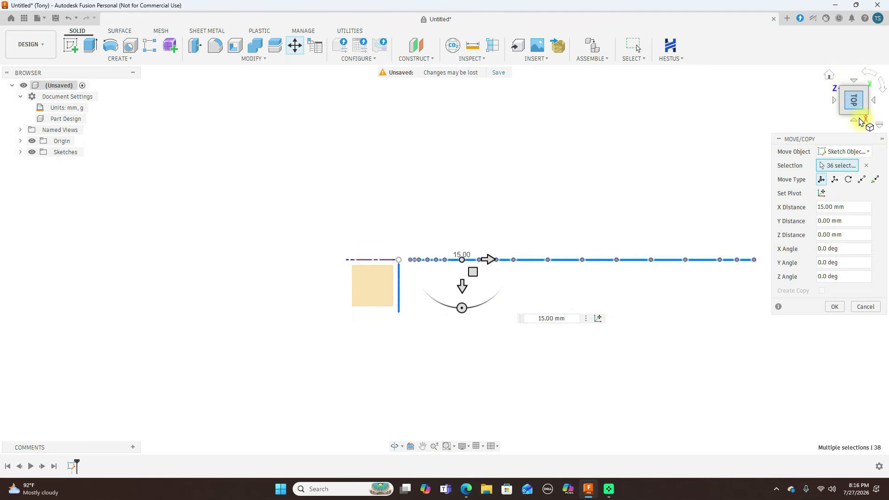
{"action": "left_click", "coordinate": [854, 122]}
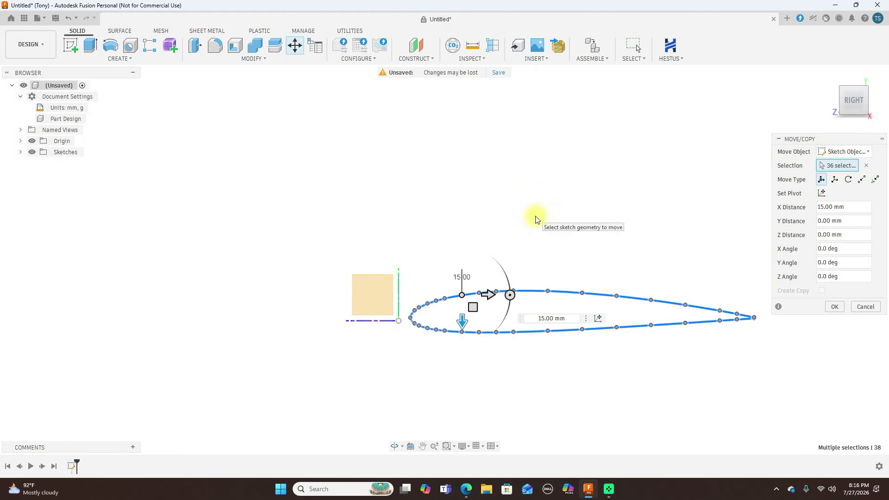
{"action": "middle_click_drag", "start_coordinate": [643, 220], "coordinate": [531, 159]}
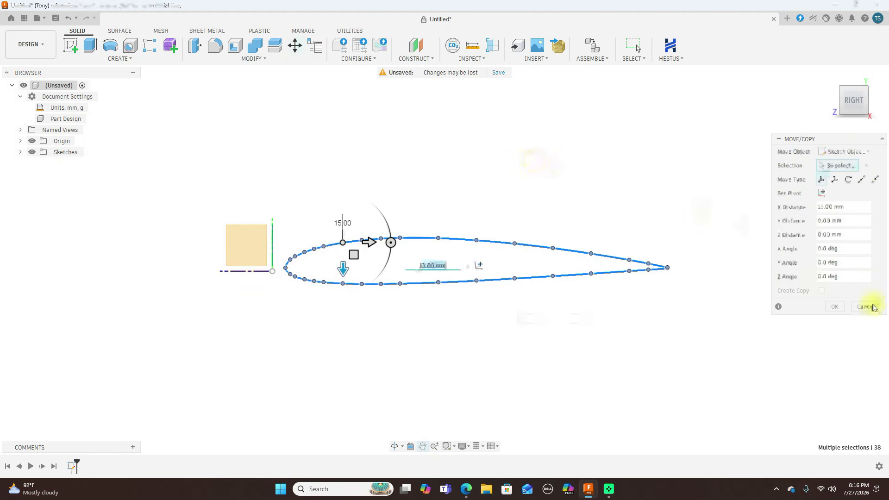
{"action": "left_click", "coordinate": [834, 307]}
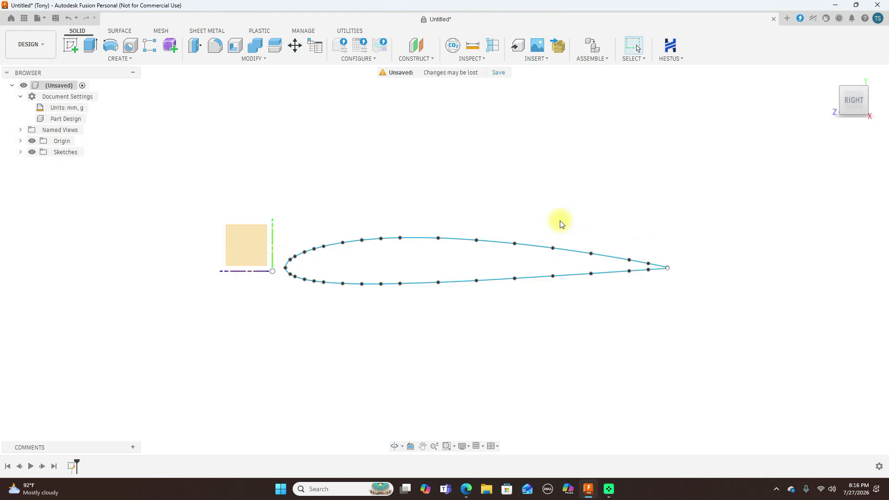
Check the airfoil's trailing edge, open the NACA_2412_1.0 sketch for editing and dismiss the Hestus suggestions
{"action": "scroll", "coordinate": [603, 231], "scroll_direction": "up", "scroll_amount": 2}
{"action": "scroll", "coordinate": [601, 232], "scroll_direction": "down", "scroll_amount": 1}
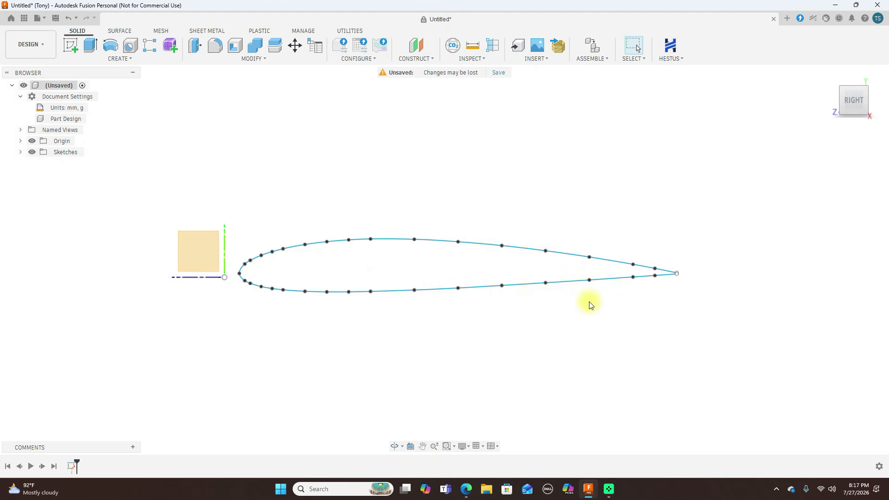
{"action": "scroll", "coordinate": [638, 295], "scroll_direction": "up", "scroll_amount": 10}
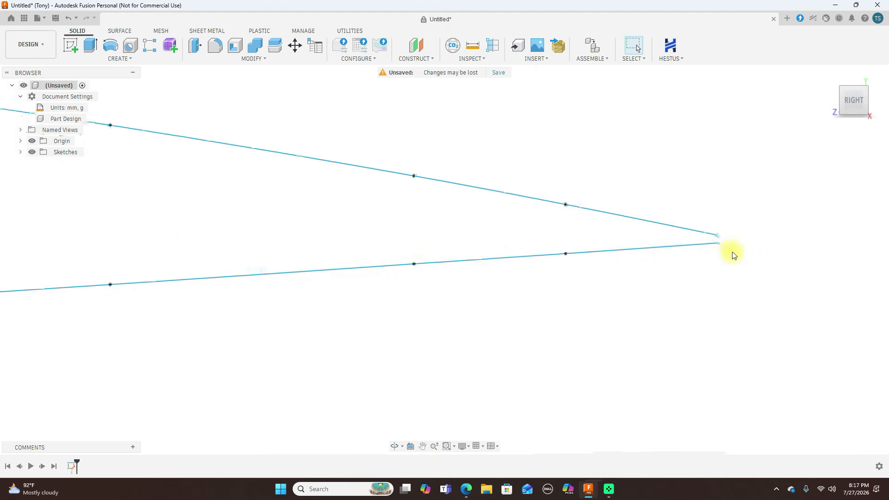
{"action": "scroll", "coordinate": [733, 255], "scroll_direction": "down", "scroll_amount": 2}
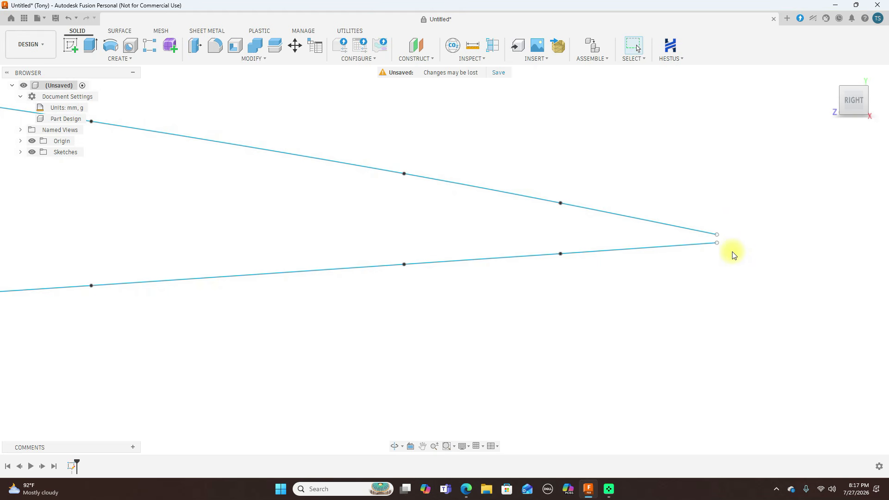
{"action": "left_click", "coordinate": [21, 152]}
{"action": "left_click", "coordinate": [87, 163]}
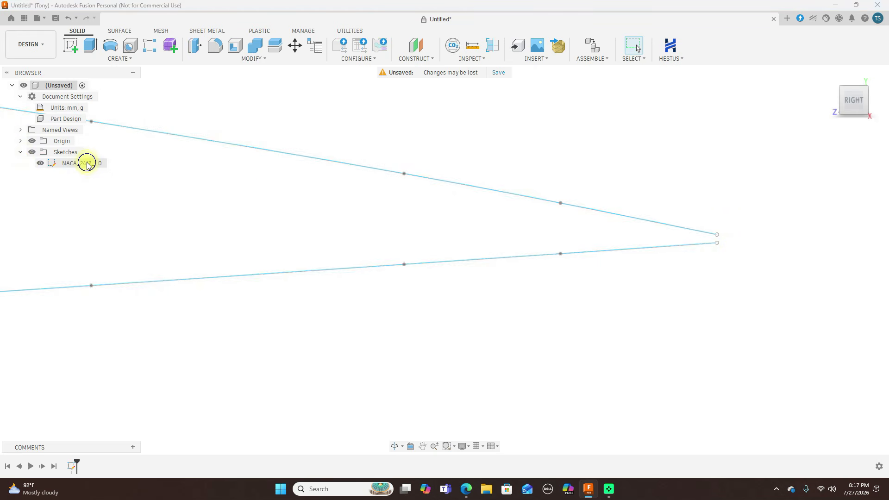
{"action": "right_click", "coordinate": [87, 164]}
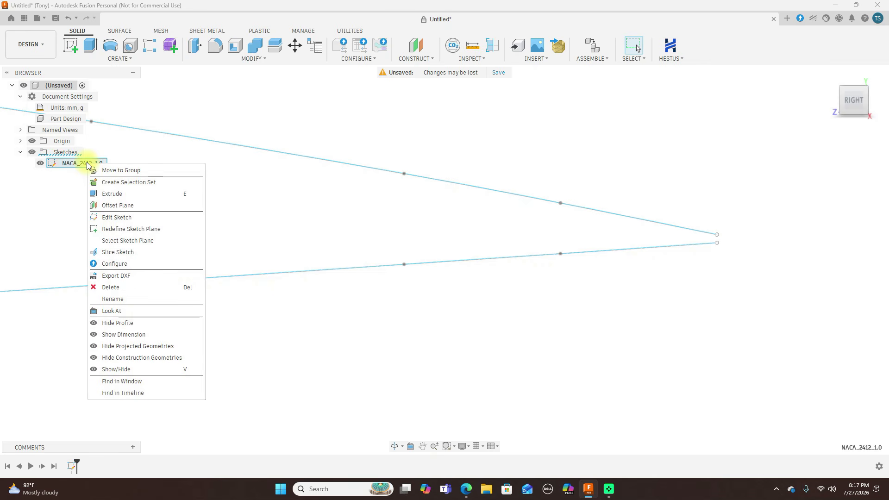
{"action": "left_click", "coordinate": [116, 217]}
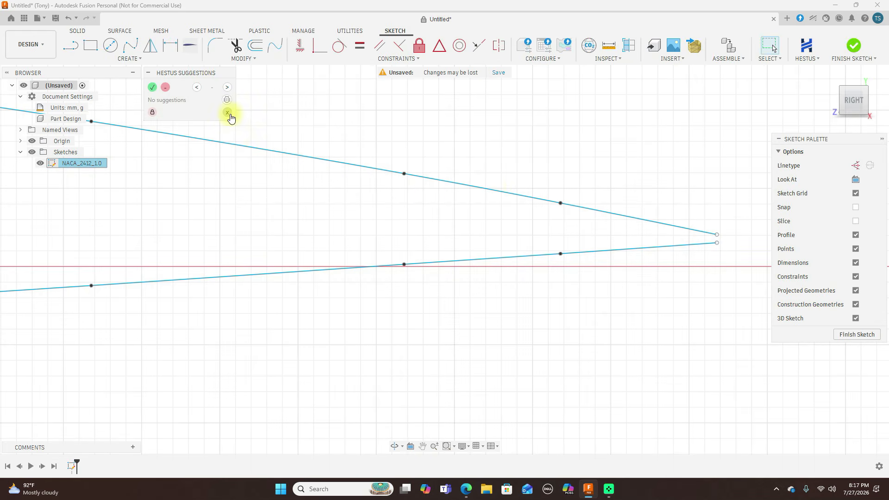
{"action": "left_click", "coordinate": [227, 112]}
Close the trailing-edge gap with a line between the upper and lower spline endpoints, and finish the sketch
{"action": "middle_click_drag", "start_coordinate": [602, 164], "coordinate": [488, 159]}
{"action": "scroll", "coordinate": [643, 168], "scroll_direction": "up", "scroll_amount": 3}
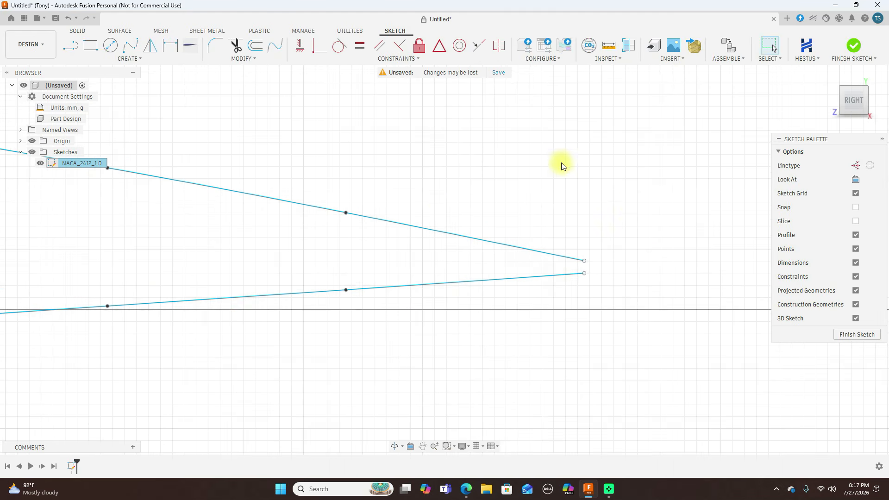
{"action": "key", "text": "l"}
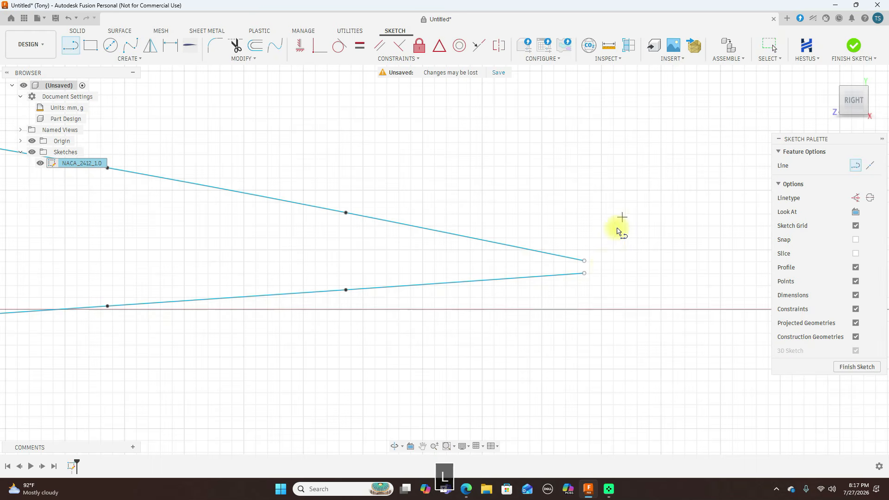
{"action": "left_click", "coordinate": [587, 262]}
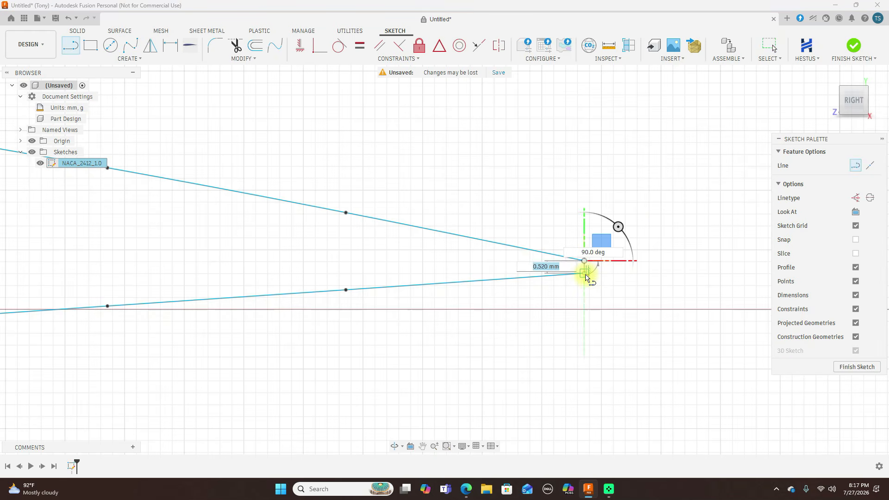
{"action": "left_click", "coordinate": [585, 277]}
{"action": "right_click", "coordinate": [586, 276]}
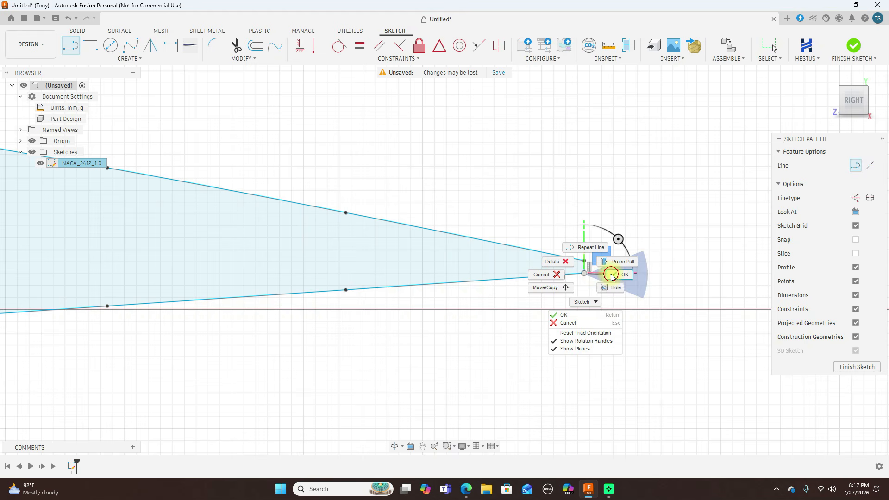
{"action": "left_click", "coordinate": [611, 276]}
{"action": "scroll", "coordinate": [619, 275], "scroll_direction": "down", "scroll_amount": 6}
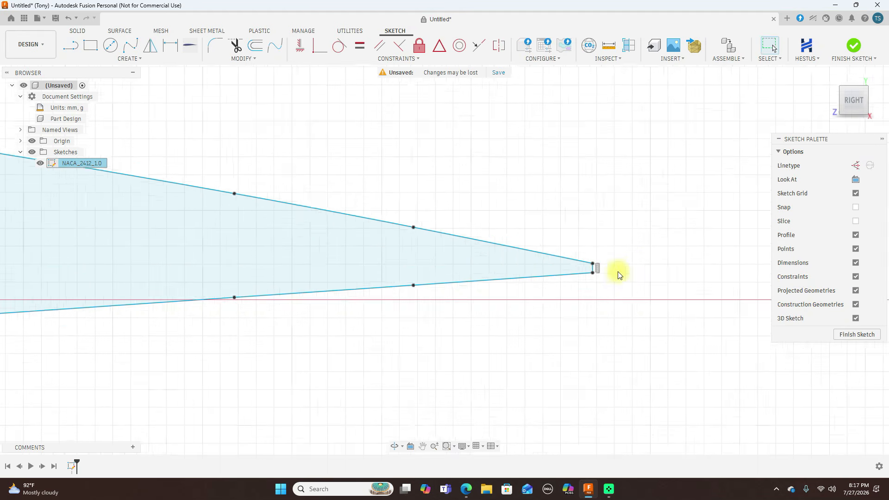
{"action": "scroll", "coordinate": [640, 276], "scroll_direction": "down", "scroll_amount": 3}
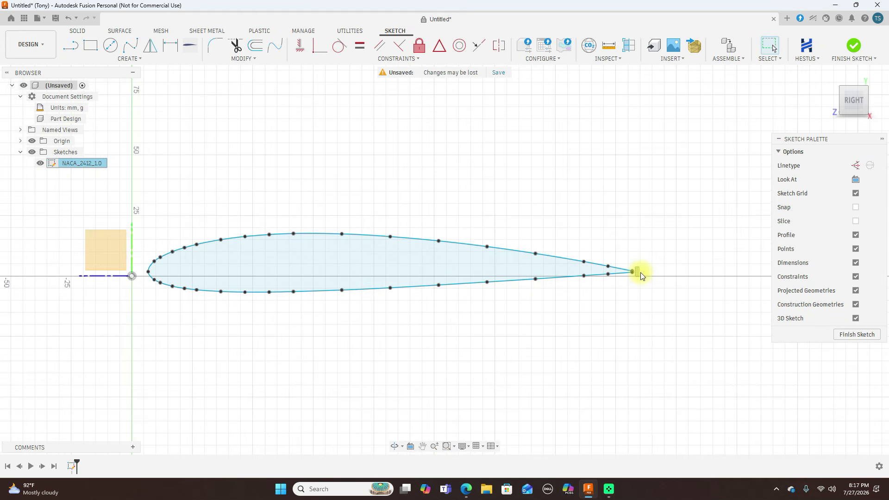
{"action": "left_click", "coordinate": [858, 335]}
Extrude the closed airfoil profile 190 mm to one side as a new body
{"action": "left_click", "coordinate": [867, 109]}
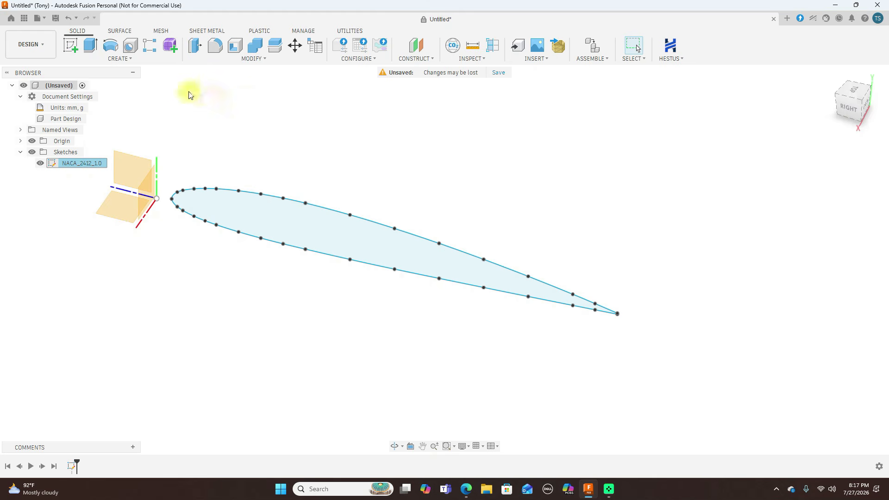
{"action": "left_click", "coordinate": [133, 60]}
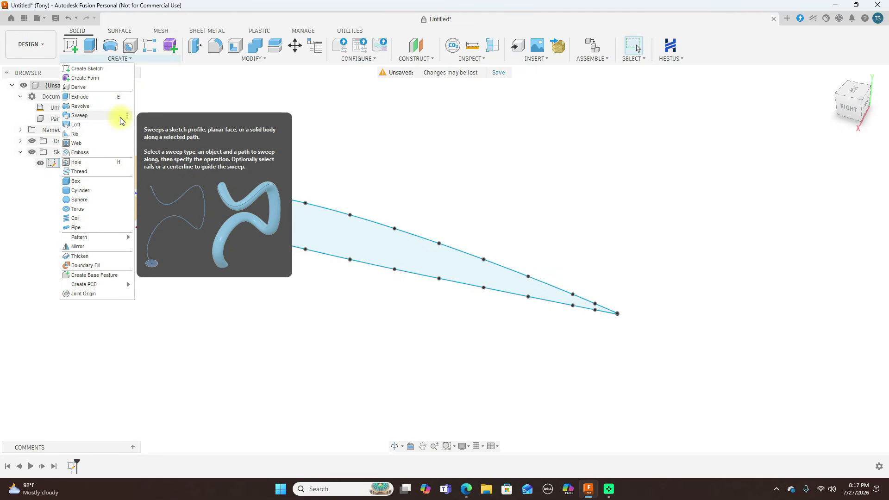
{"action": "left_click", "coordinate": [111, 97]}
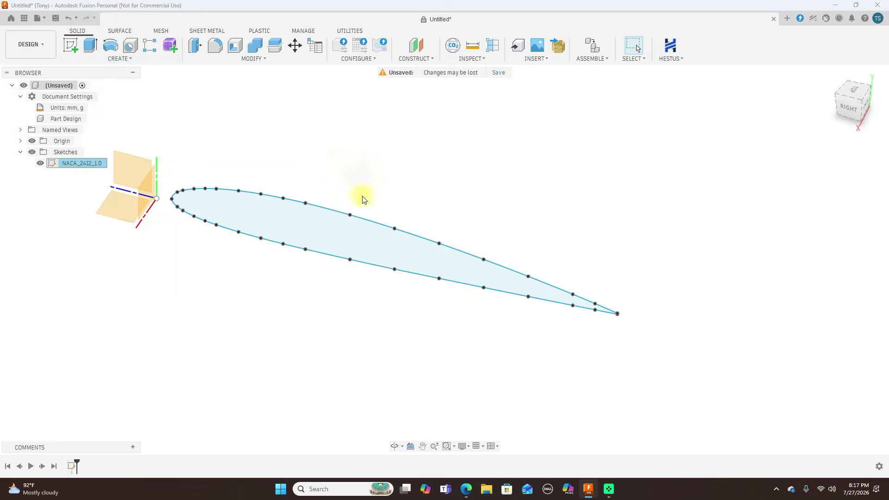
{"action": "left_click_drag", "start_coordinate": [393, 252], "coordinate": [359, 326]}
{"action": "scroll", "coordinate": [561, 143], "scroll_direction": "down", "scroll_amount": 4}
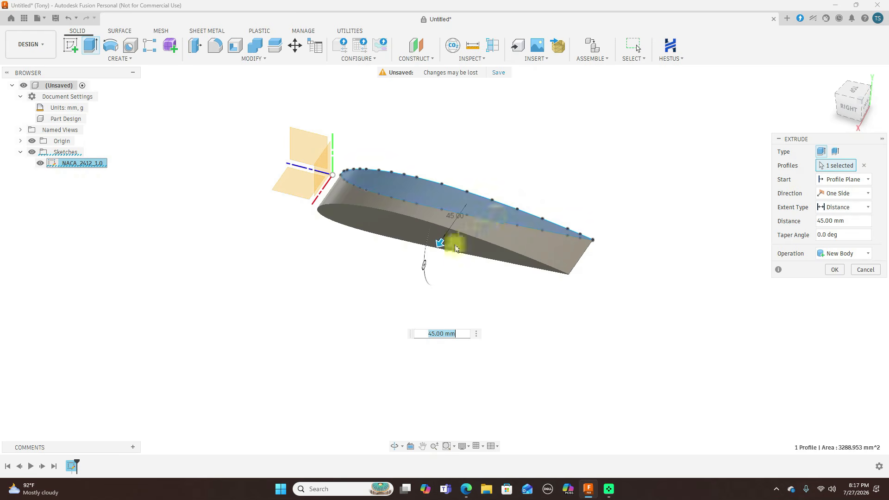
{"action": "left_click_drag", "start_coordinate": [438, 243], "coordinate": [387, 357]}
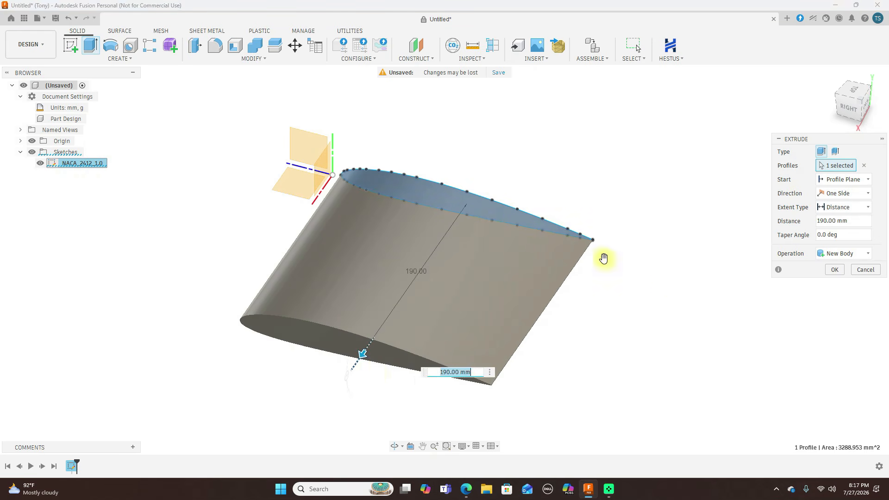
{"action": "left_click", "coordinate": [834, 270]}
Hide the extruded wing body, Body1
{"action": "left_click_drag", "start_coordinate": [859, 111], "coordinate": [825, 117]}
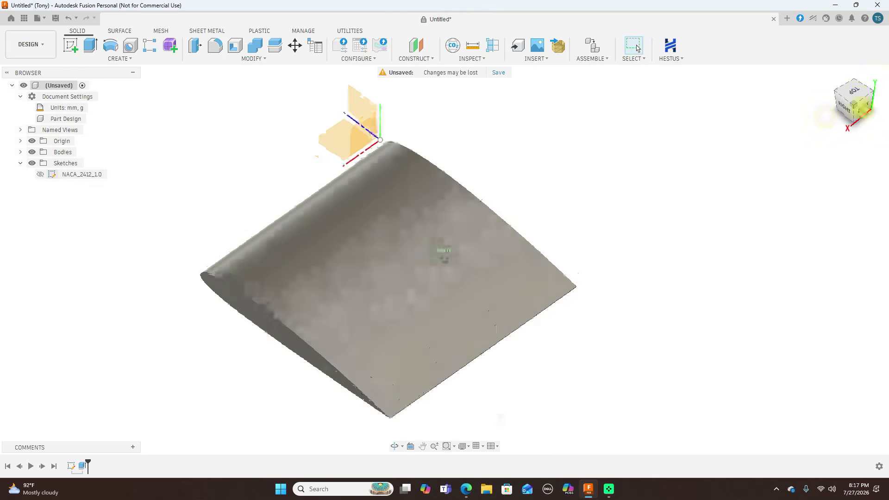
{"action": "left_click", "coordinate": [854, 91]}
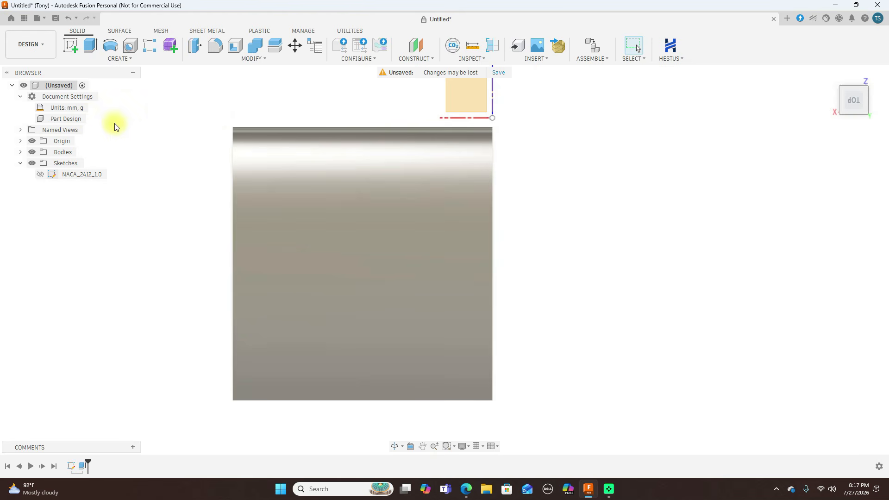
{"action": "left_click", "coordinate": [21, 152]}
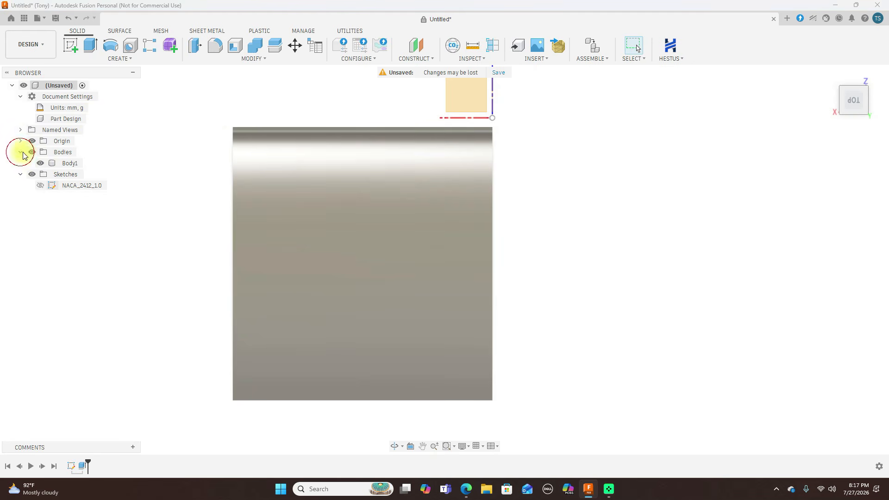
{"action": "left_click", "coordinate": [40, 163]}
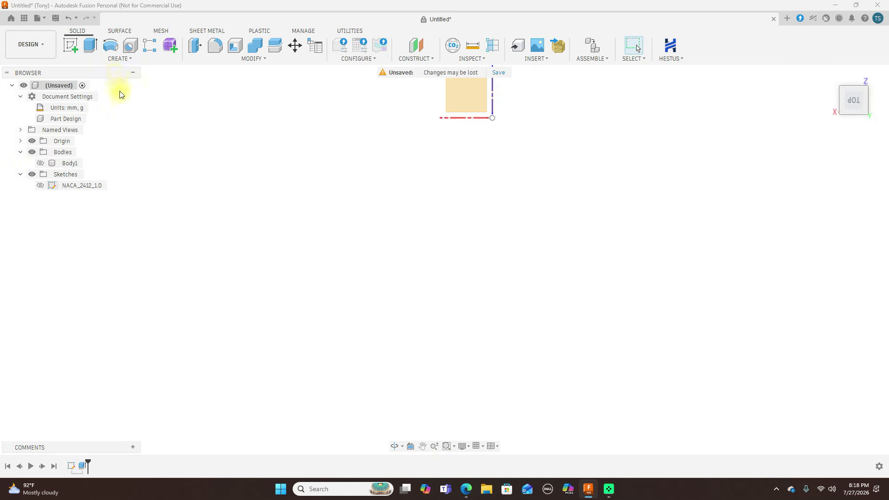
Show the NACA_2412_1.0 sketch, check its trailing edge in the Right view, and open the sketch for editing
{"action": "left_click", "coordinate": [41, 186]}
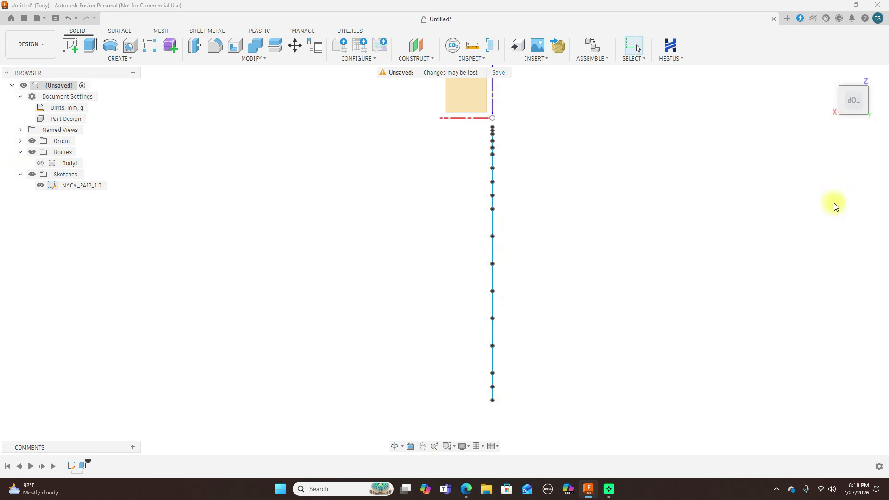
{"action": "left_click", "coordinate": [842, 115]}
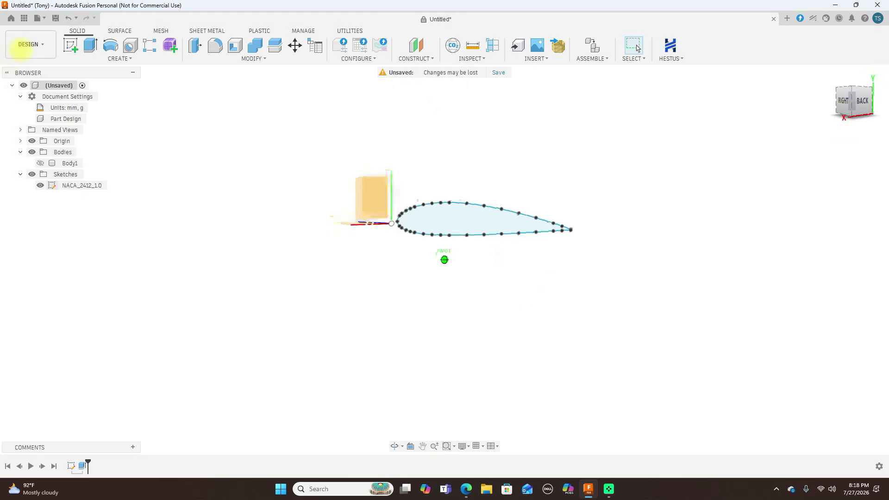
{"action": "left_click", "coordinate": [841, 105]}
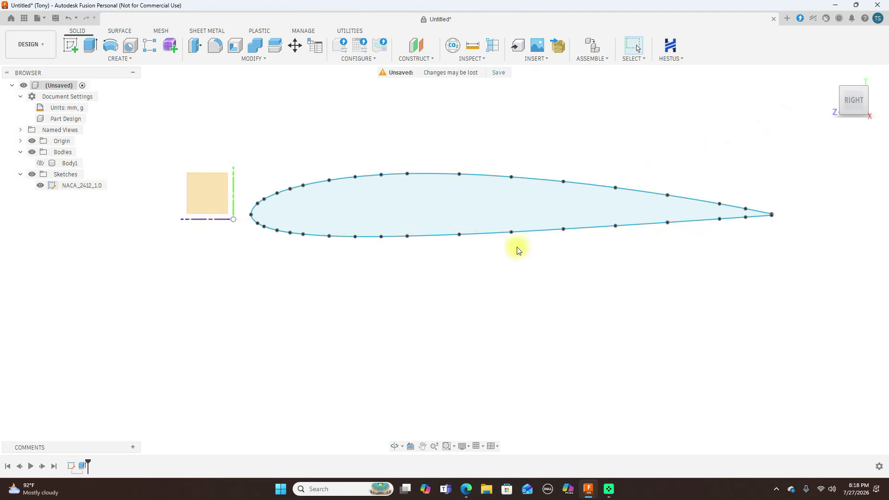
{"action": "scroll", "coordinate": [302, 255], "scroll_direction": "up", "scroll_amount": 3}
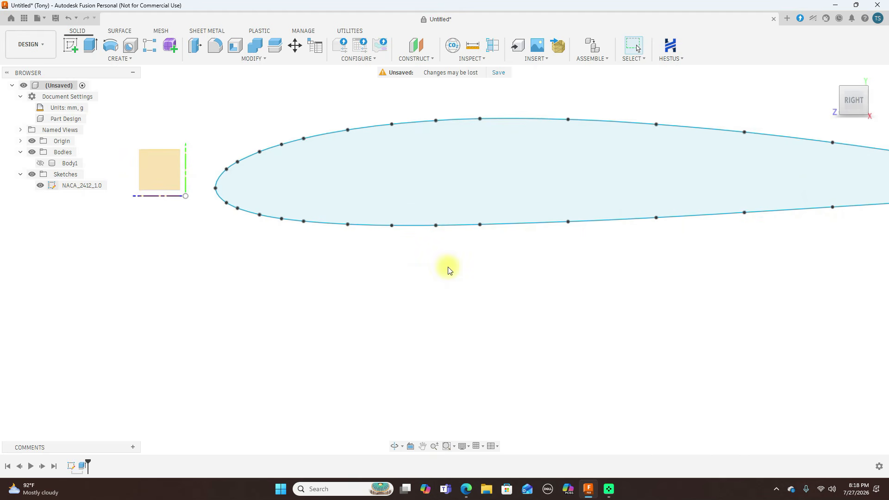
{"action": "scroll", "coordinate": [448, 270], "scroll_direction": "down", "scroll_amount": 3}
{"action": "middle_click_drag", "start_coordinate": [656, 311], "coordinate": [551, 308]}
{"action": "scroll", "coordinate": [694, 284], "scroll_direction": "up", "scroll_amount": 3}
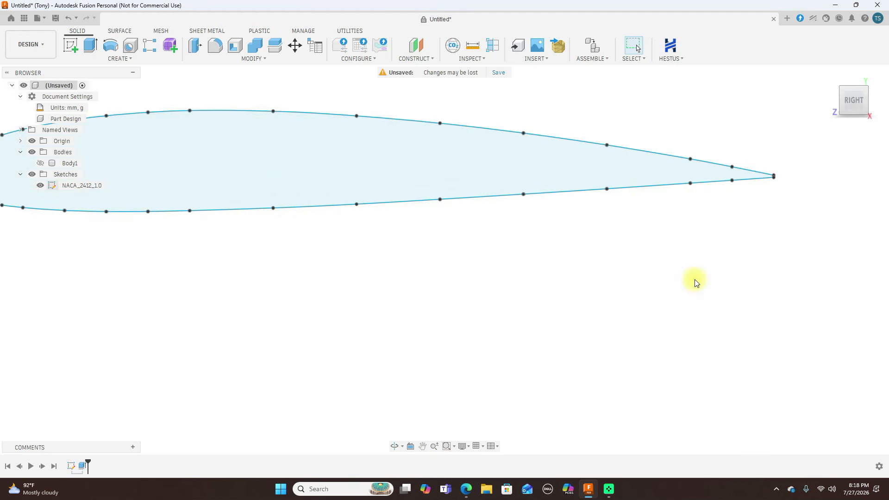
{"action": "scroll", "coordinate": [695, 282], "scroll_direction": "up", "scroll_amount": 5}
{"action": "middle_click_drag", "start_coordinate": [726, 227], "coordinate": [679, 353]}
{"action": "scroll", "coordinate": [701, 254], "scroll_direction": "up", "scroll_amount": 2}
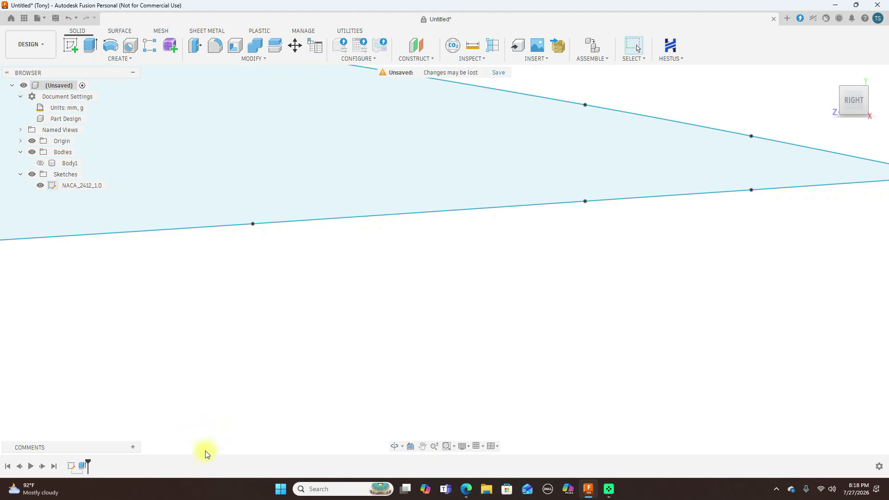
{"action": "right_click", "coordinate": [69, 467]}
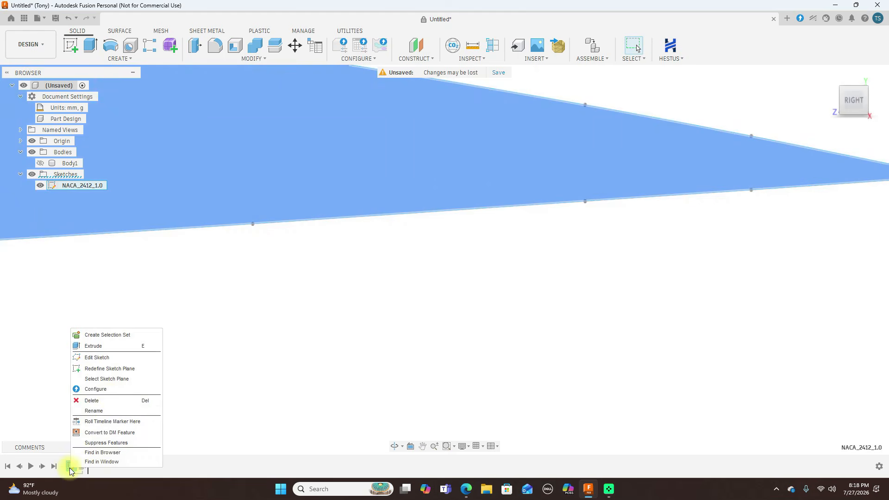
{"action": "left_click", "coordinate": [95, 358]}
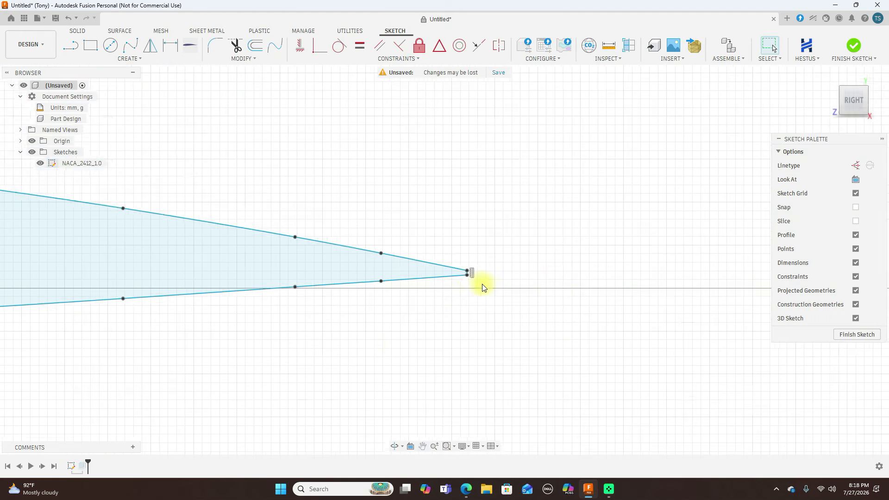
Draw a chord line from the midpoint of the trailing-edge closing line to the airfoil's leading-edge point
{"action": "scroll", "coordinate": [475, 283], "scroll_direction": "up", "scroll_amount": 3}
{"action": "middle_click_drag", "start_coordinate": [361, 311], "coordinate": [626, 323]}
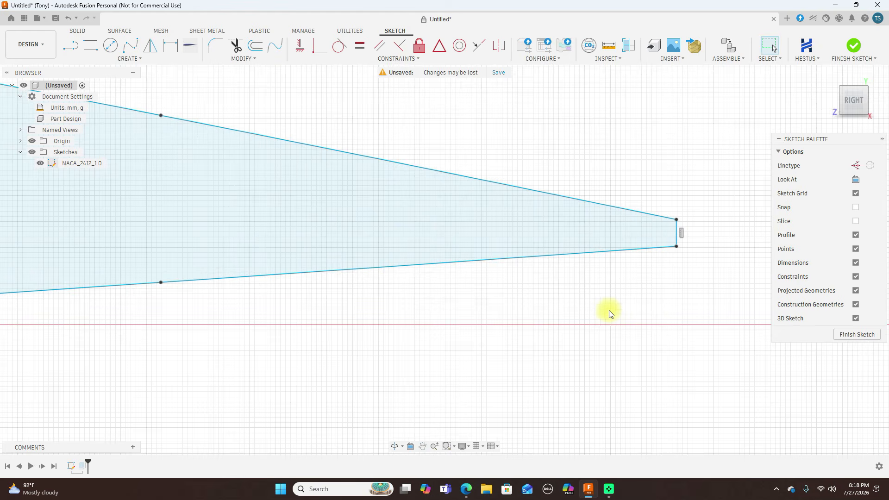
{"action": "key", "text": "l"}
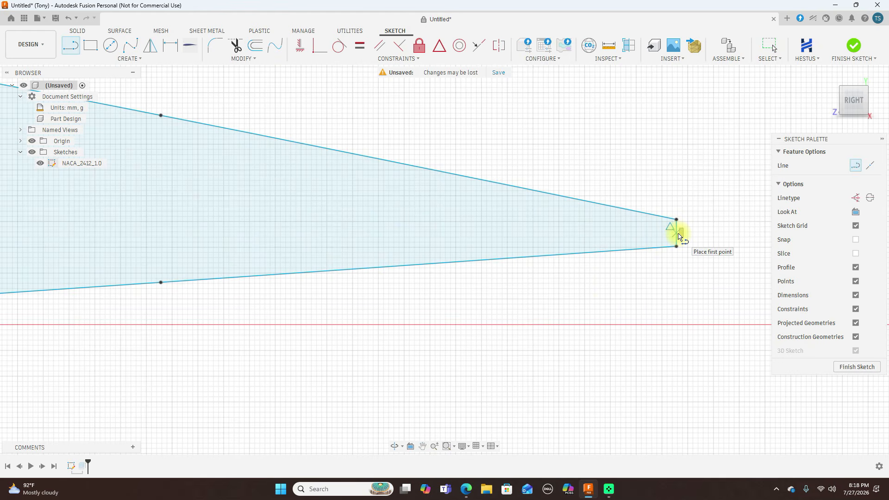
{"action": "left_click", "coordinate": [677, 234]}
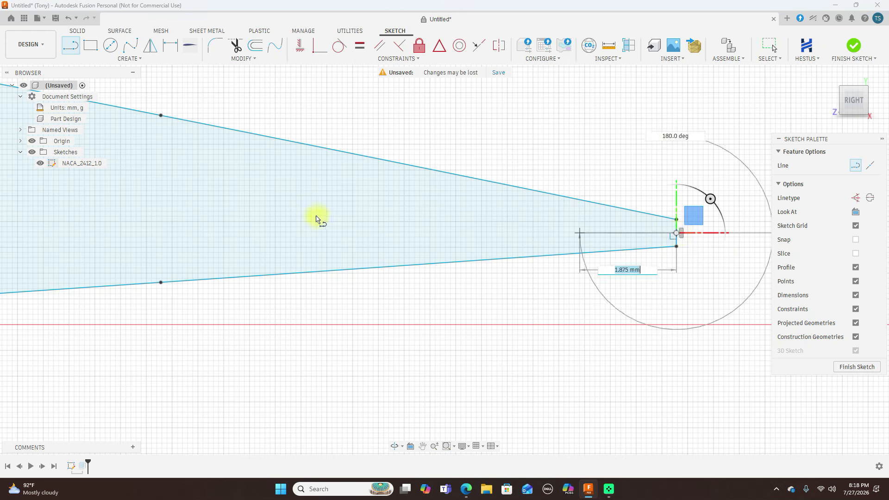
{"action": "scroll", "coordinate": [316, 217], "scroll_direction": "down", "scroll_amount": 5}
{"action": "mouse_move", "coordinate": [316, 216]}
{"action": "middle_mouse_down"}
{"action": "mouse_move", "coordinate": [545, 249]}
{"action": "mouse_move", "coordinate": [725, 252]}
{"action": "middle_mouse_up"}
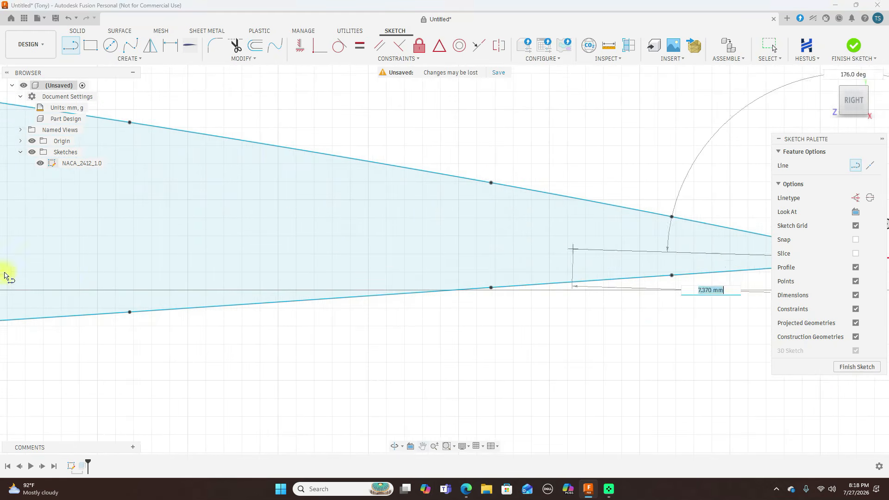
{"action": "middle_click_drag", "start_coordinate": [0, 273], "coordinate": [573, 253]}
{"action": "scroll", "coordinate": [574, 255], "scroll_direction": "down", "scroll_amount": 6}
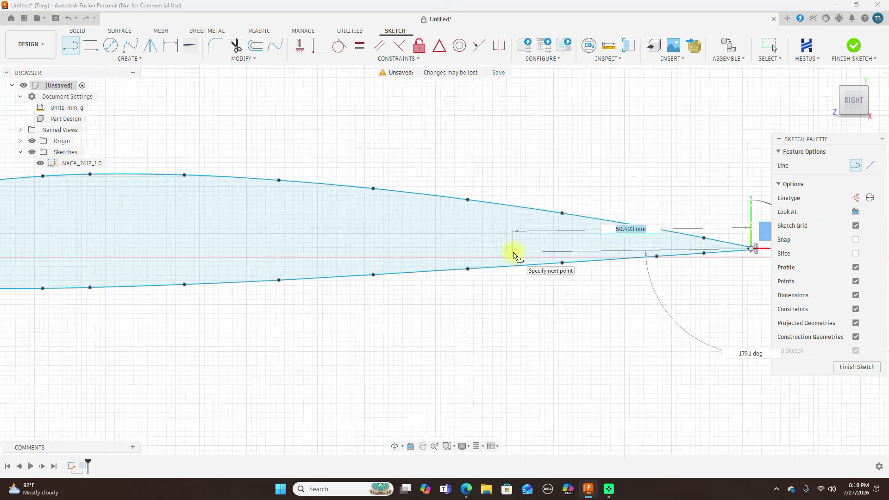
{"action": "scroll", "coordinate": [226, 229], "scroll_direction": "up", "scroll_amount": 5}
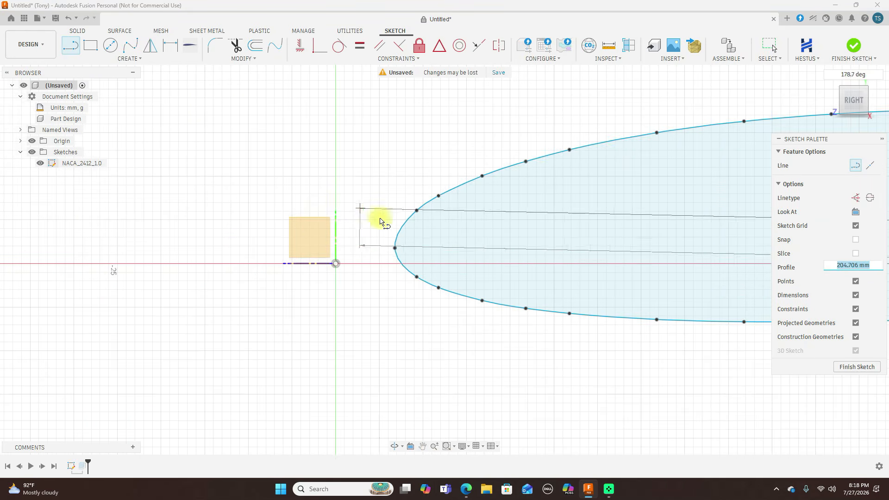
{"action": "left_click", "coordinate": [395, 249]}
{"action": "right_click", "coordinate": [395, 249]}
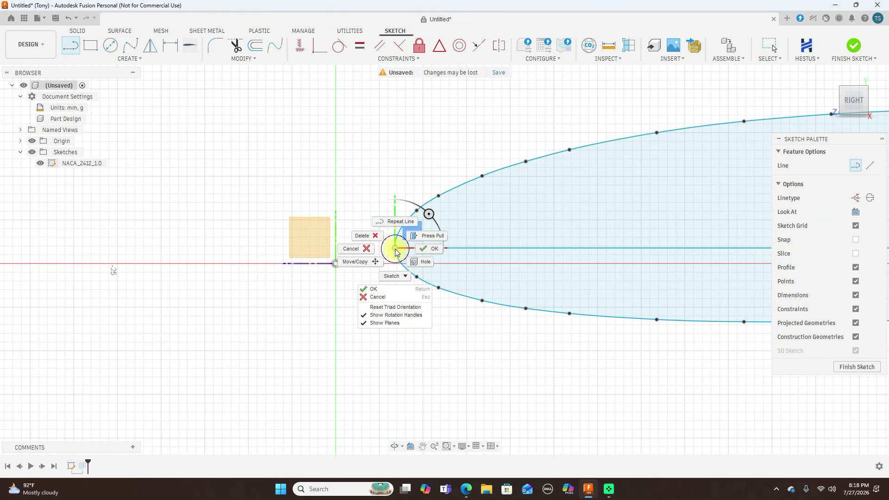
{"action": "left_click", "coordinate": [429, 251]}
Convert the chord line to construction geometry and finish the sketch
{"action": "left_click", "coordinate": [466, 249]}
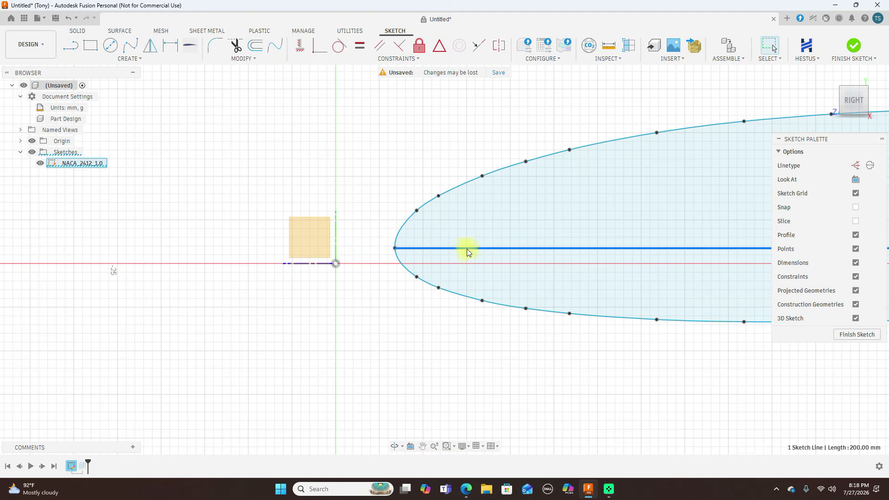
{"action": "key", "text": "x"}
{"action": "scroll", "coordinate": [365, 229], "scroll_direction": "down", "scroll_amount": 4}
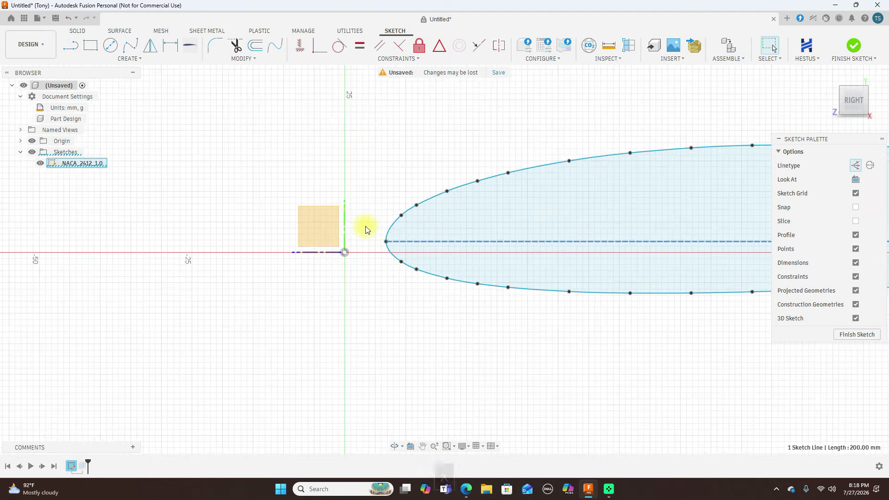
{"action": "middle_click_drag", "start_coordinate": [471, 156], "coordinate": [178, 144]}
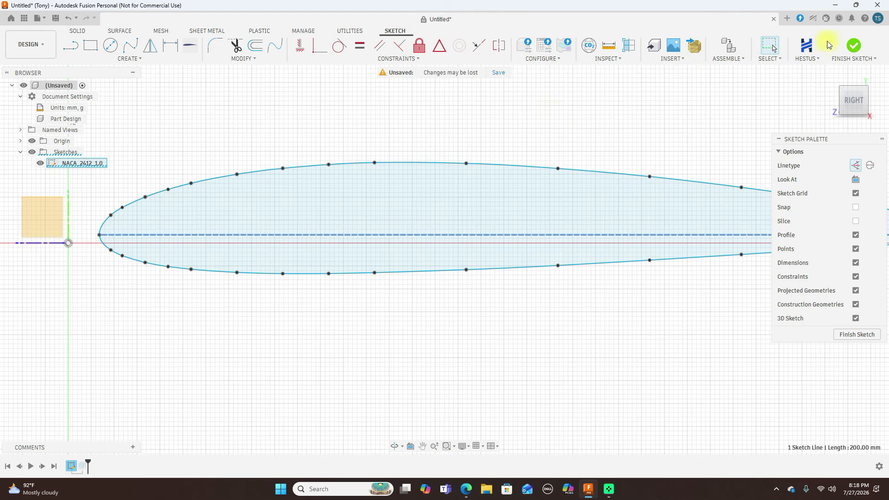
{"action": "left_click", "coordinate": [854, 47]}
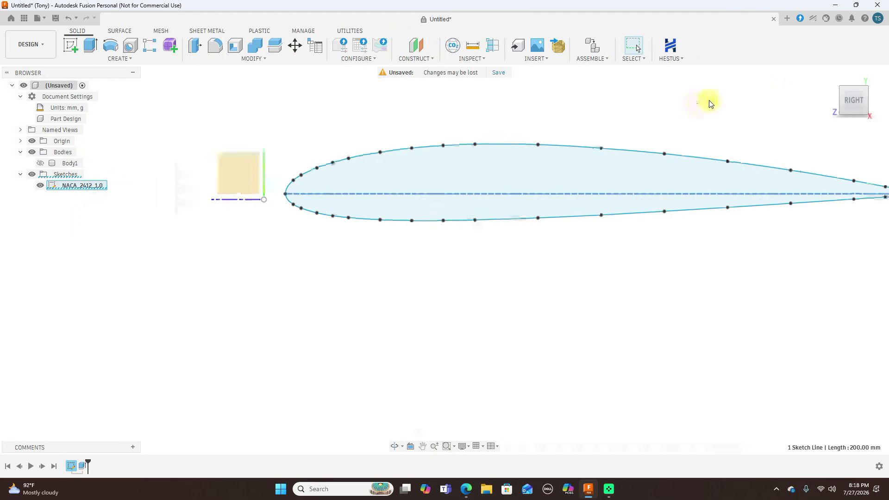
Construct a plane at angle through the airfoil's chord line, with a 0.0 deg angle and 0.00 mm offset
{"action": "left_click_drag", "start_coordinate": [862, 95], "coordinate": [843, 108]}
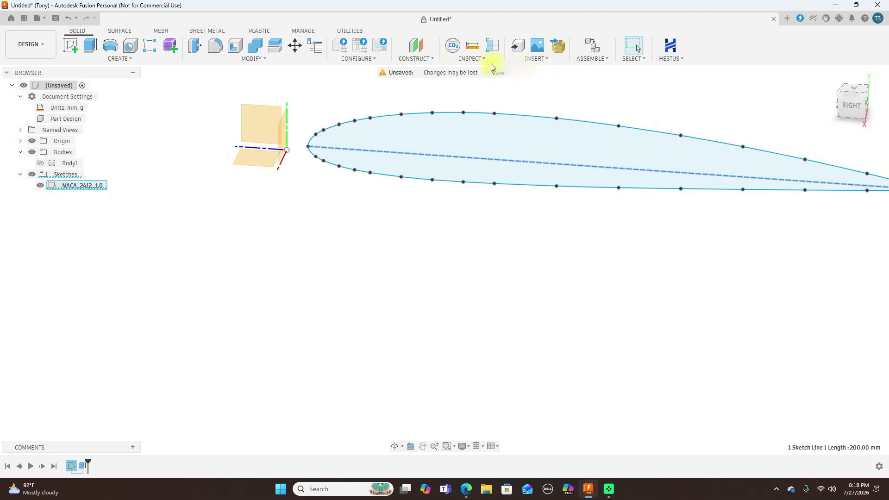
{"action": "left_click", "coordinate": [433, 59]}
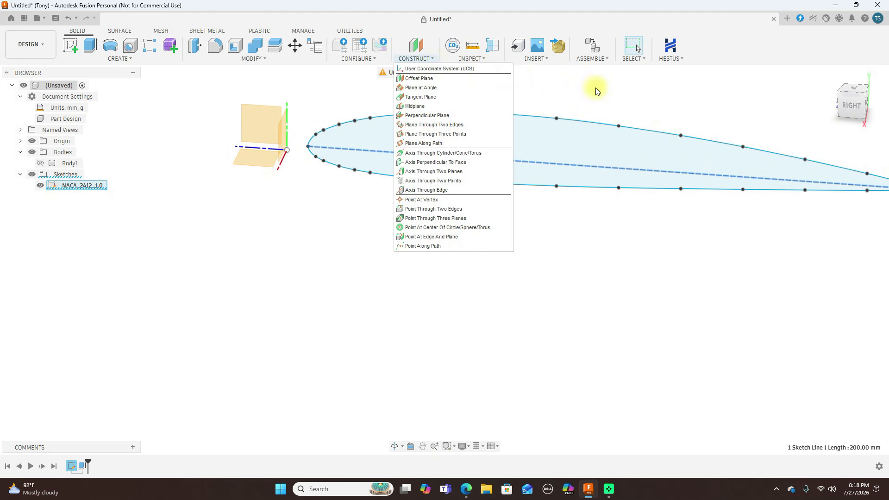
{"action": "left_click", "coordinate": [453, 93]}
{"action": "left_click", "coordinate": [579, 165]}
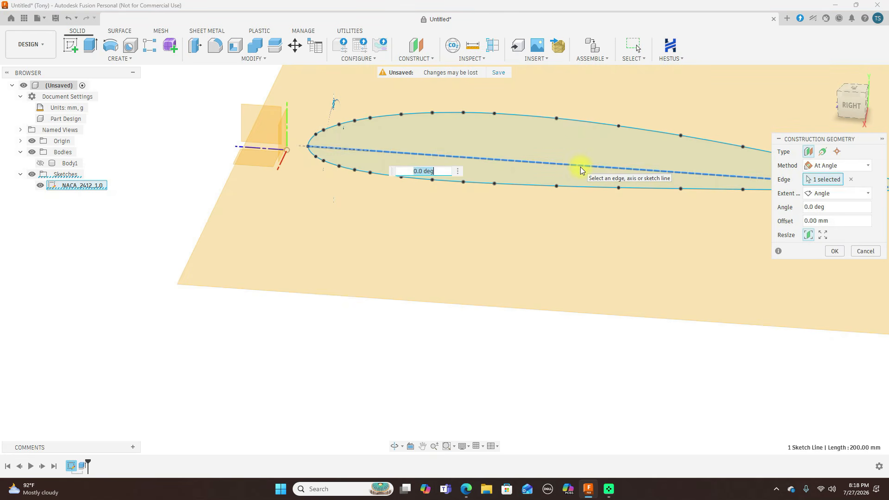
{"action": "left_click", "coordinate": [849, 180]}
{"action": "left_click", "coordinate": [484, 159]}
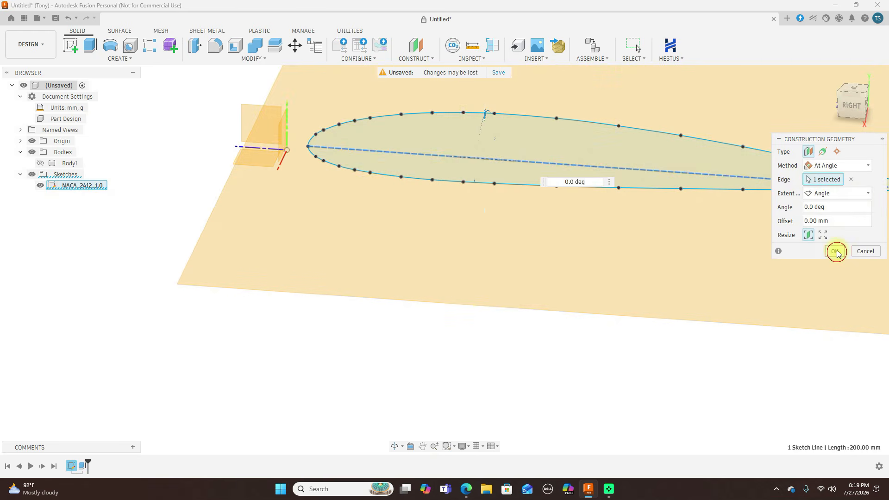
{"action": "left_click", "coordinate": [836, 252]}
Start a new sketch on the construction plane that passes through the chord line
{"action": "left_click", "coordinate": [856, 92]}
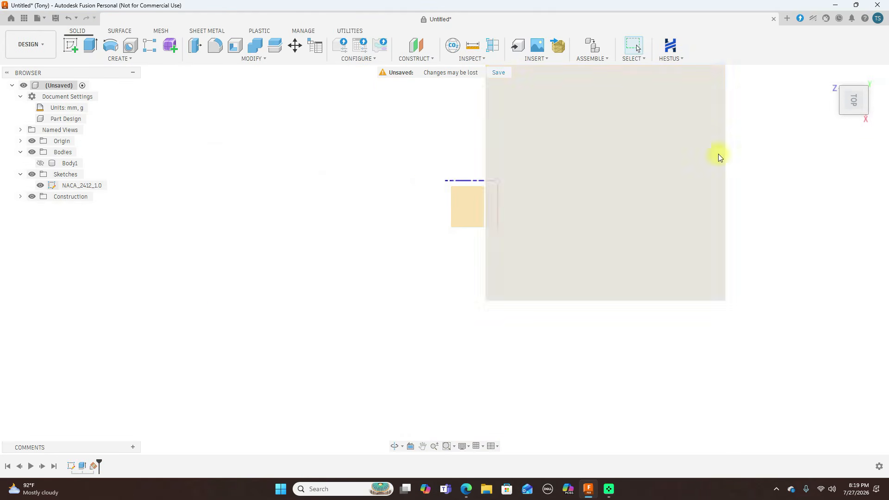
{"action": "mouse_move", "coordinate": [856, 116]}
{"action": "left_mouse_down"}
{"action": "mouse_move", "coordinate": [849, 66]}
{"action": "mouse_move", "coordinate": [853, 87]}
{"action": "mouse_move", "coordinate": [848, 78]}
{"action": "left_mouse_up"}
{"action": "scroll", "coordinate": [826, 248], "scroll_direction": "up", "scroll_amount": 4}
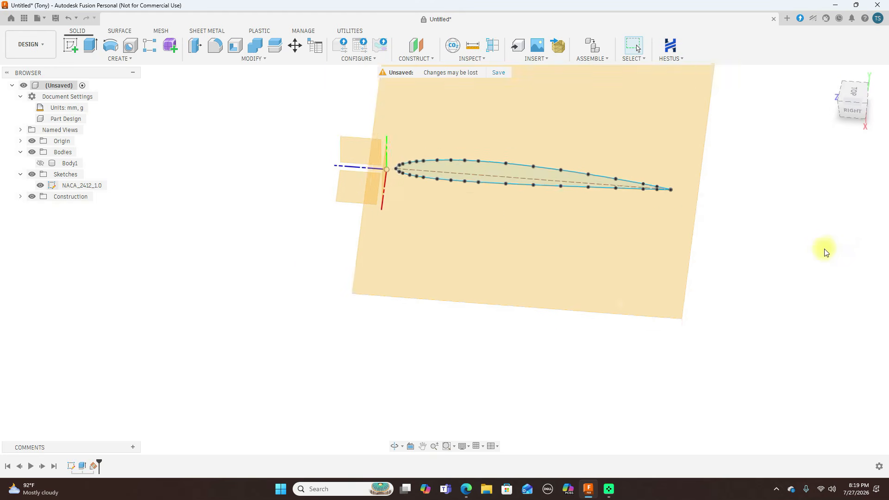
{"action": "left_click", "coordinate": [519, 261]}
{"action": "left_click", "coordinate": [70, 45]}
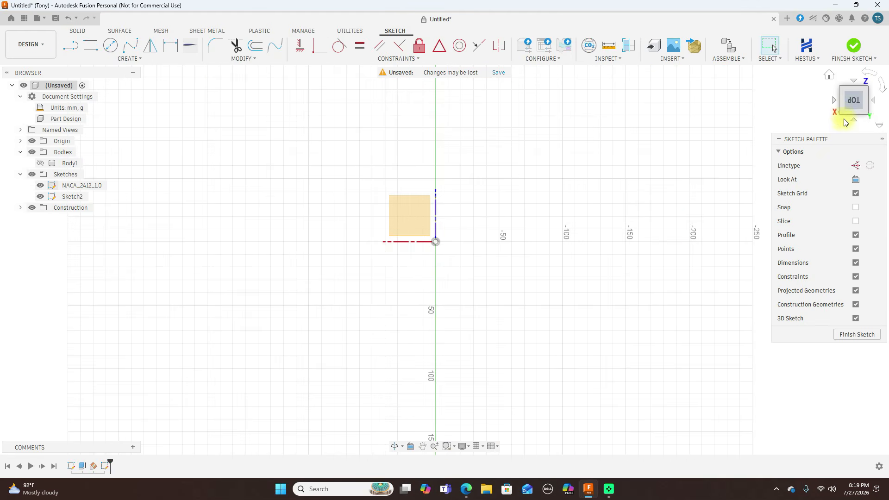
Project the chord line's trailing-edge and leading-edge endpoints into the new sketch, with Projection Link on
{"action": "mouse_move", "coordinate": [842, 116]}
{"action": "left_mouse_down"}
{"action": "mouse_move", "coordinate": [856, 98]}
{"action": "mouse_move", "coordinate": [9, 65]}
{"action": "mouse_move", "coordinate": [55, 50]}
{"action": "left_mouse_up"}
{"action": "scroll", "coordinate": [663, 295], "scroll_direction": "up", "scroll_amount": 3}
{"action": "scroll", "coordinate": [663, 297], "scroll_direction": "up", "scroll_amount": 2}
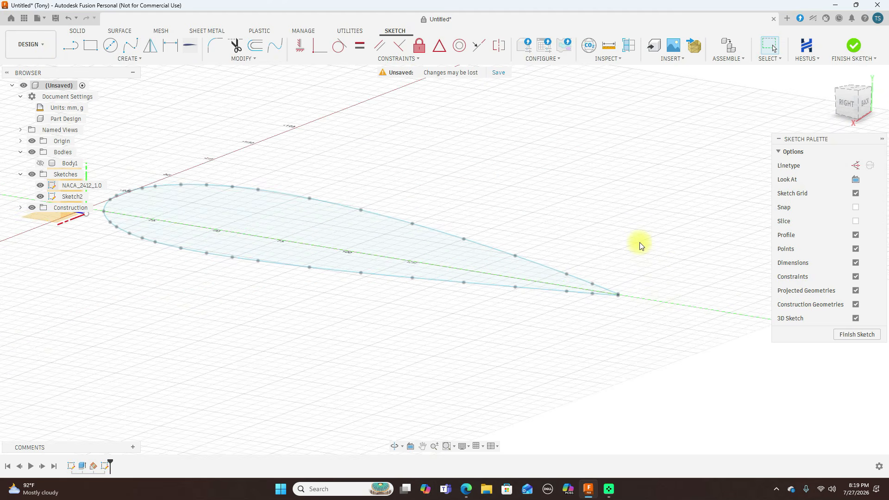
{"action": "key", "text": "p"}
{"action": "scroll", "coordinate": [629, 284], "scroll_direction": "up", "scroll_amount": 5}
{"action": "scroll", "coordinate": [620, 306], "scroll_direction": "up", "scroll_amount": 3}
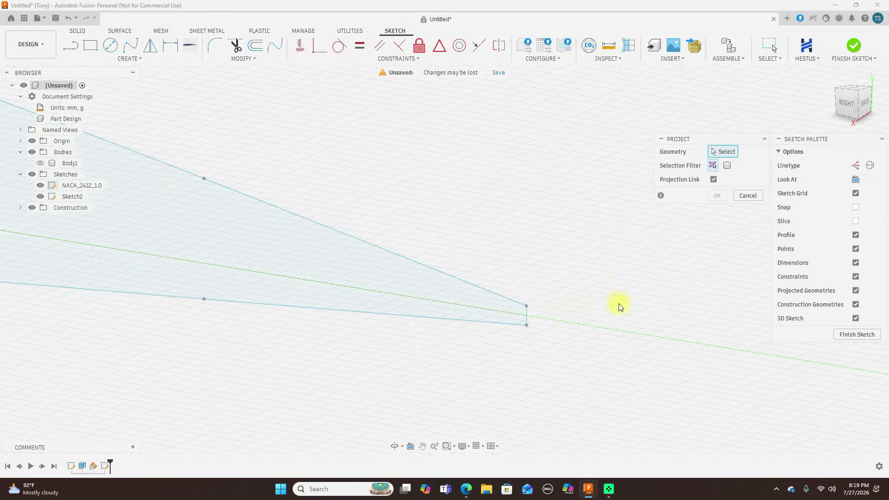
{"action": "left_click", "coordinate": [527, 317]}
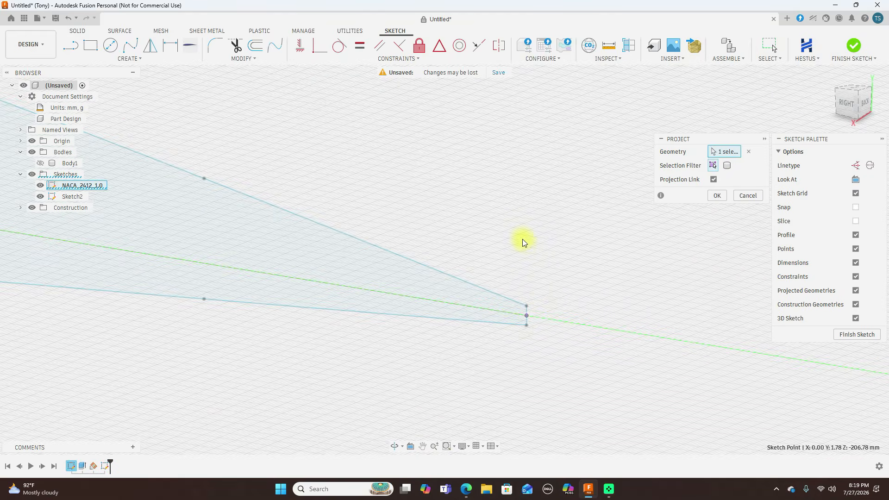
{"action": "scroll", "coordinate": [559, 233], "scroll_direction": "down", "scroll_amount": 3}
{"action": "scroll", "coordinate": [312, 273], "scroll_direction": "down", "scroll_amount": 5}
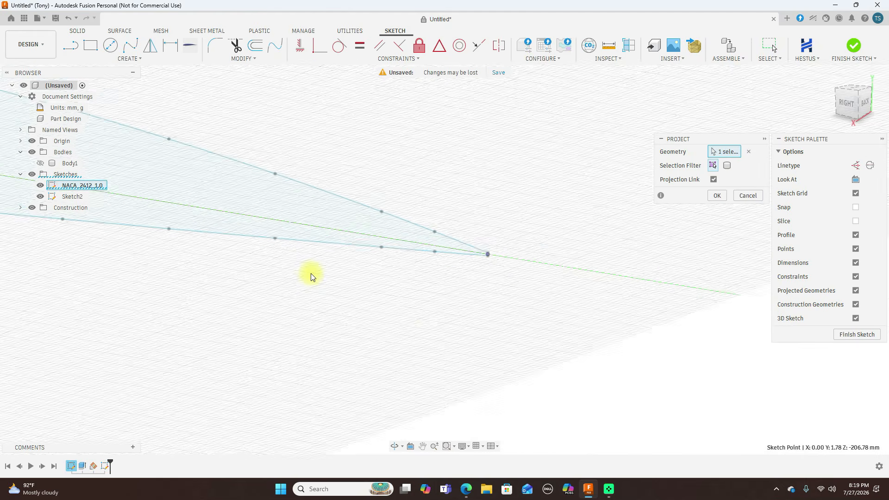
{"action": "middle_click_drag", "start_coordinate": [157, 296], "coordinate": [683, 386]}
{"action": "scroll", "coordinate": [698, 387], "scroll_direction": "up", "scroll_amount": 3}
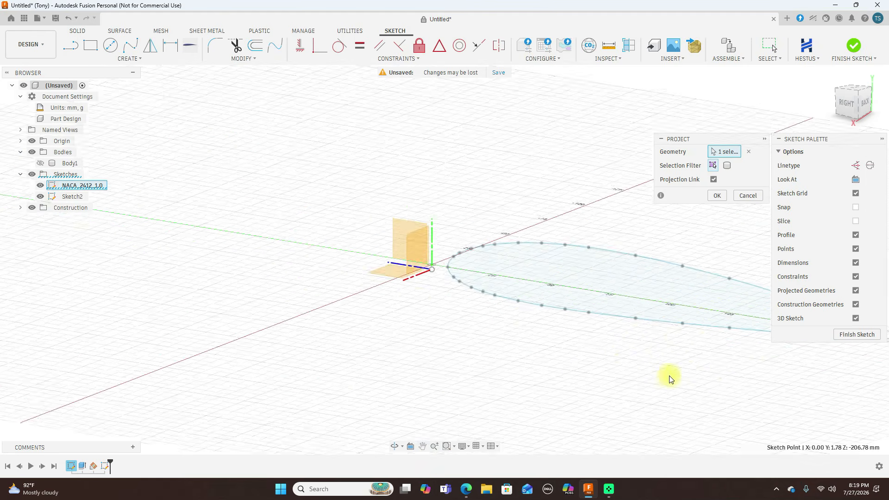
{"action": "scroll", "coordinate": [383, 281], "scroll_direction": "up", "scroll_amount": 4}
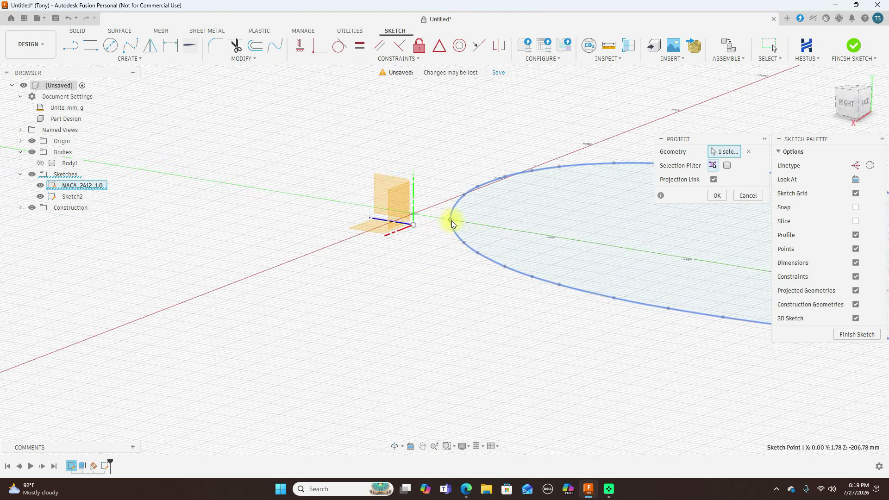
{"action": "left_click", "coordinate": [452, 222]}
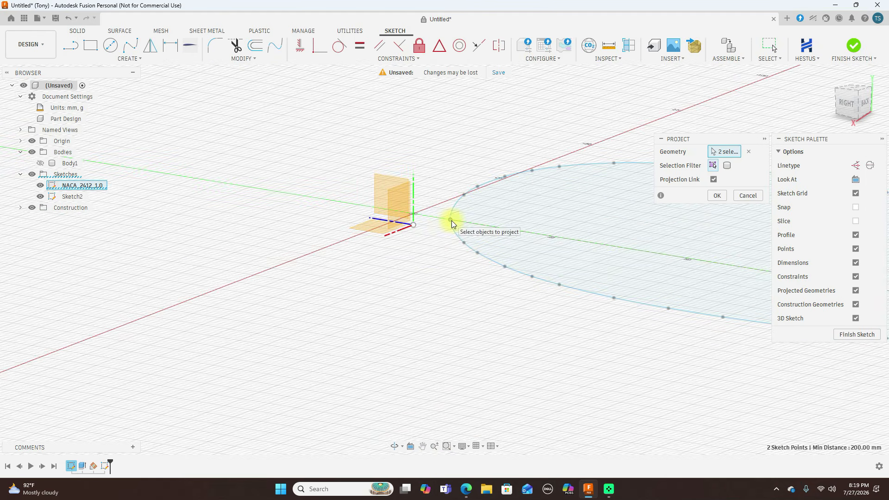
{"action": "left_click", "coordinate": [717, 196]}
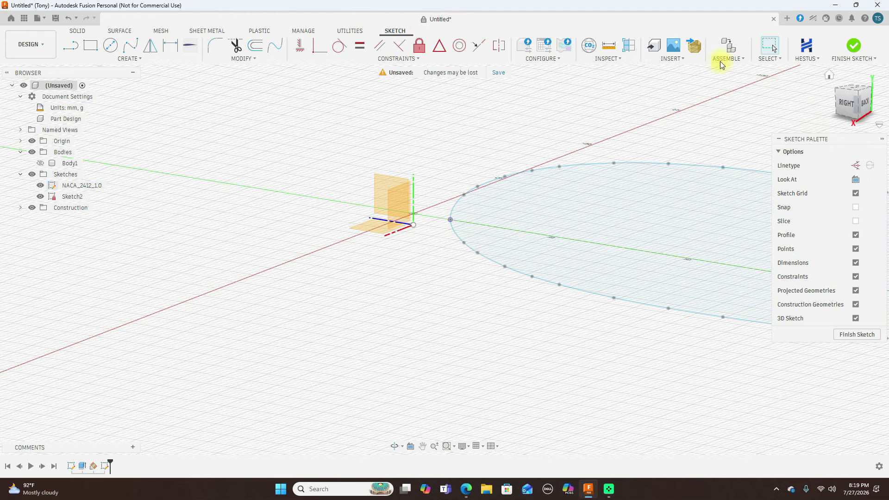
{"action": "scroll", "coordinate": [704, 133], "scroll_direction": "down", "scroll_amount": 3}
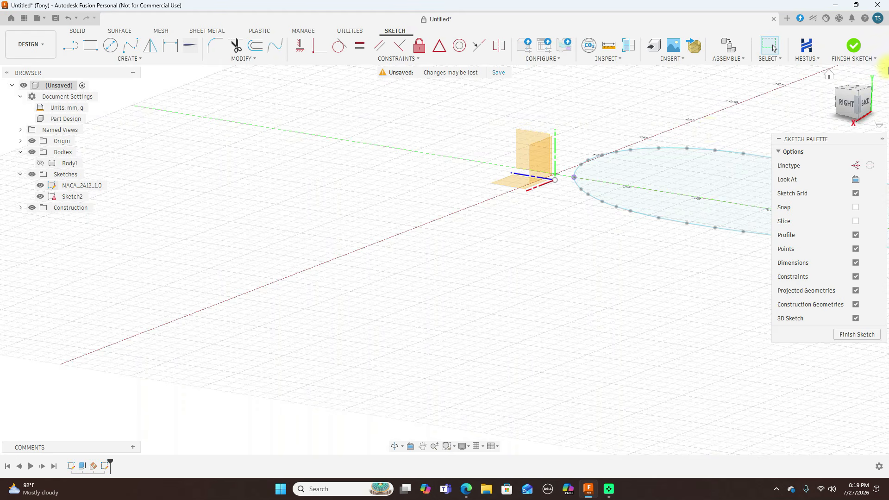
Sketch the trailing-edge line from the projected trailing-edge point, about 307 mm long, slanting inward toward the wing tip
{"action": "left_click", "coordinate": [854, 91]}
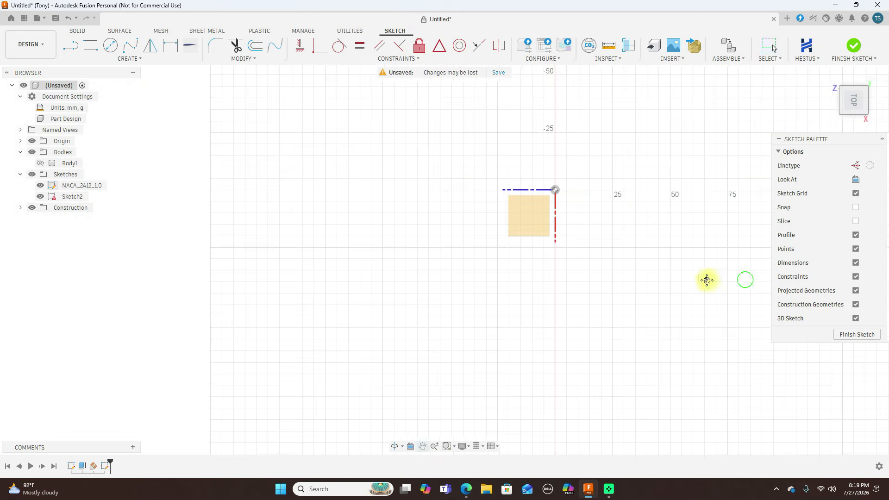
{"action": "middle_click_drag", "start_coordinate": [704, 279], "coordinate": [457, 251]}
{"action": "scroll", "coordinate": [509, 259], "scroll_direction": "down", "scroll_amount": 2}
{"action": "scroll", "coordinate": [532, 266], "scroll_direction": "down", "scroll_amount": 2}
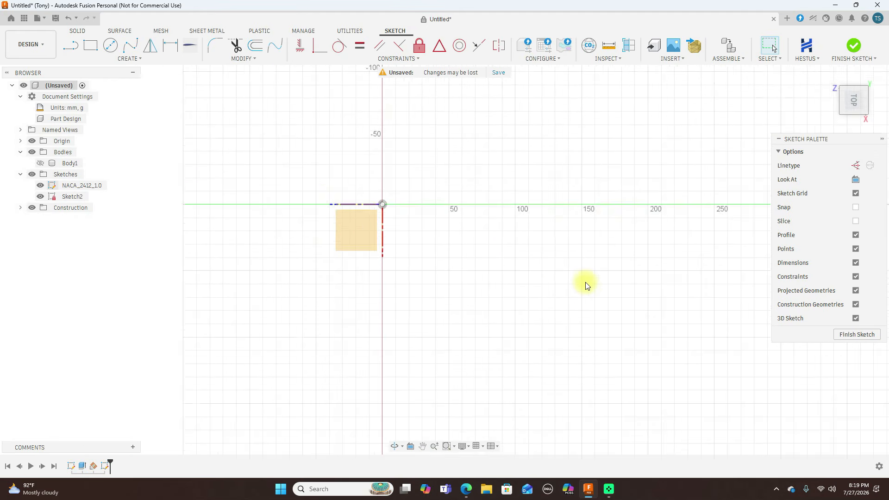
{"action": "scroll", "coordinate": [585, 284], "scroll_direction": "up", "scroll_amount": 2}
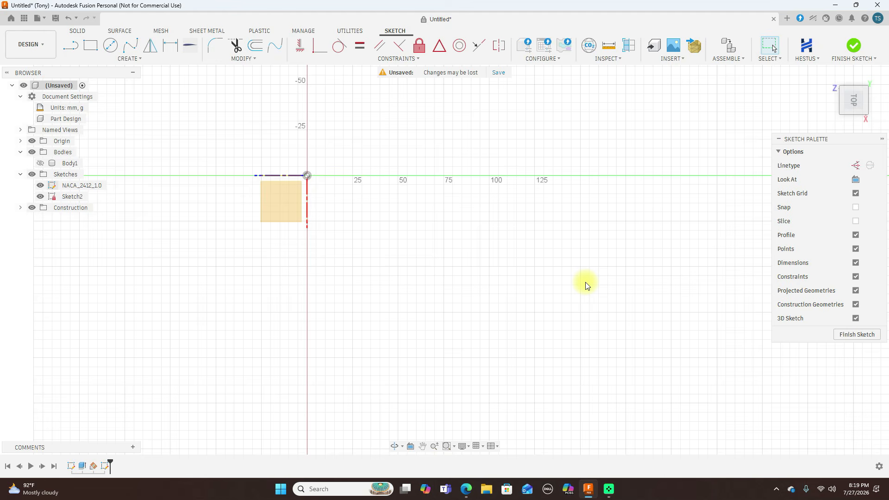
{"action": "key", "text": "l"}
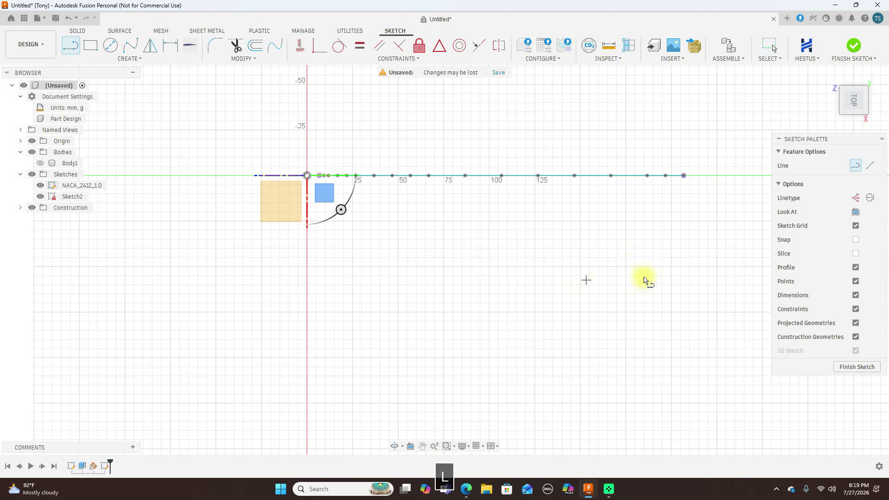
{"action": "left_click", "coordinate": [683, 176]}
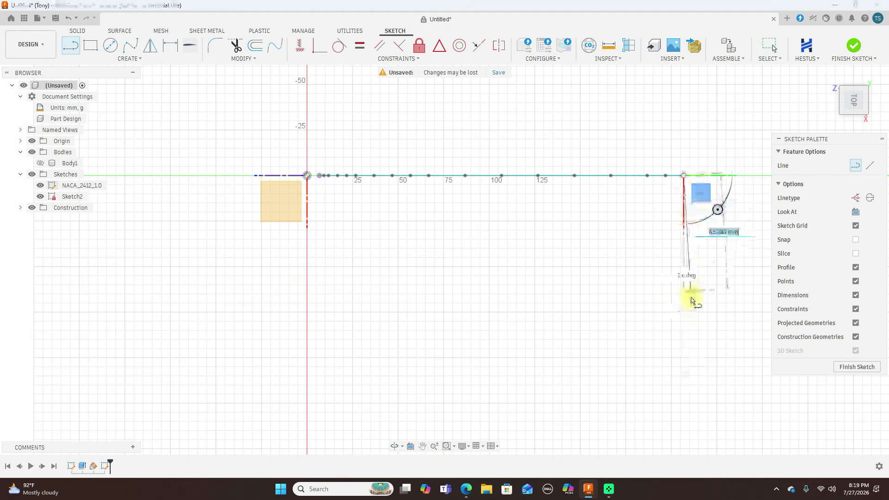
{"action": "scroll", "coordinate": [683, 371], "scroll_direction": "down", "scroll_amount": 3}
{"action": "middle_click_drag", "start_coordinate": [682, 371], "coordinate": [655, 215]}
{"action": "scroll", "coordinate": [653, 182], "scroll_direction": "down", "scroll_amount": 1}
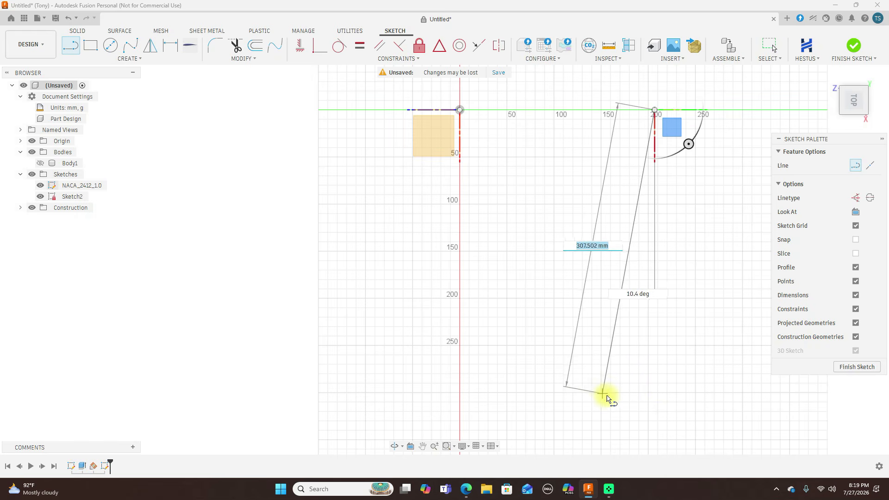
{"action": "left_click", "coordinate": [614, 394]}
{"action": "right_click", "coordinate": [614, 395]}
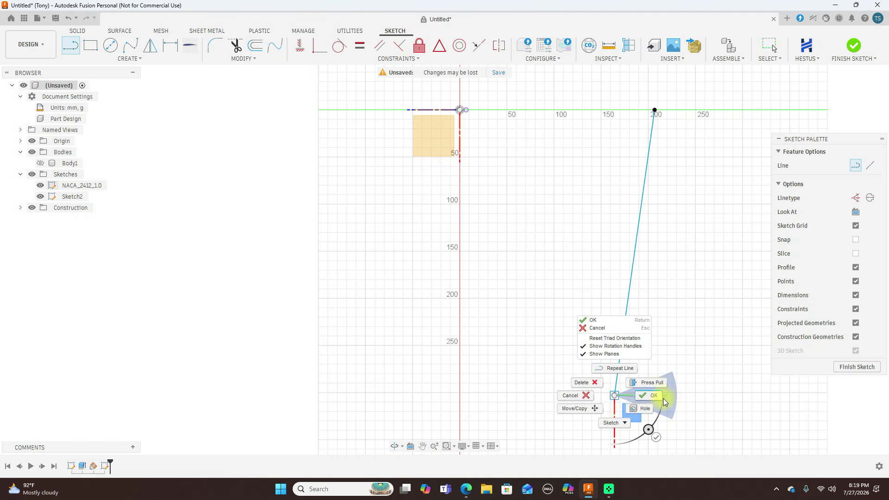
{"action": "left_click", "coordinate": [652, 395]}
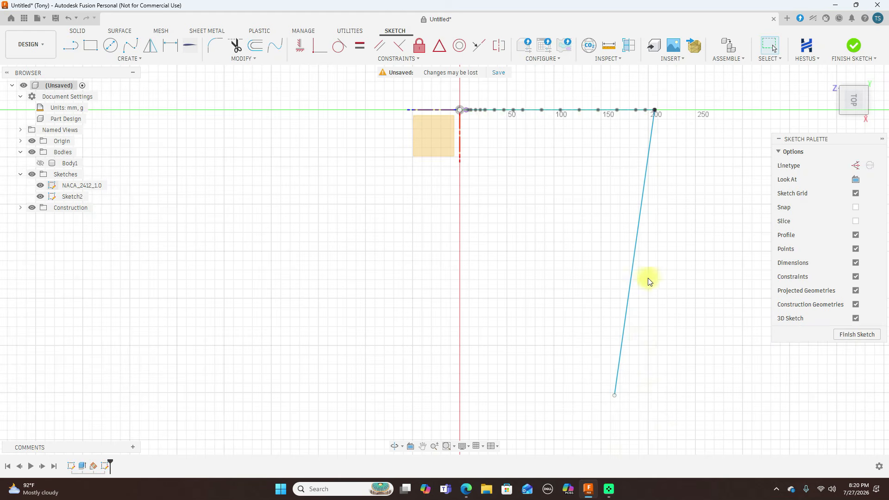
Sketch the leading-edge line about 309 mm long at 11.8 deg, ending level with the trailing-edge line's tip, and finish the sketch
{"action": "key", "text": "l"}
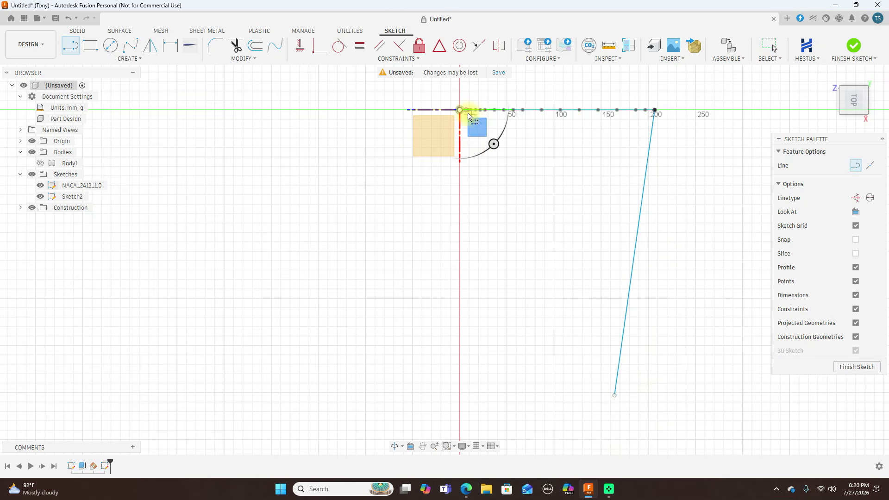
{"action": "left_click", "coordinate": [466, 111]}
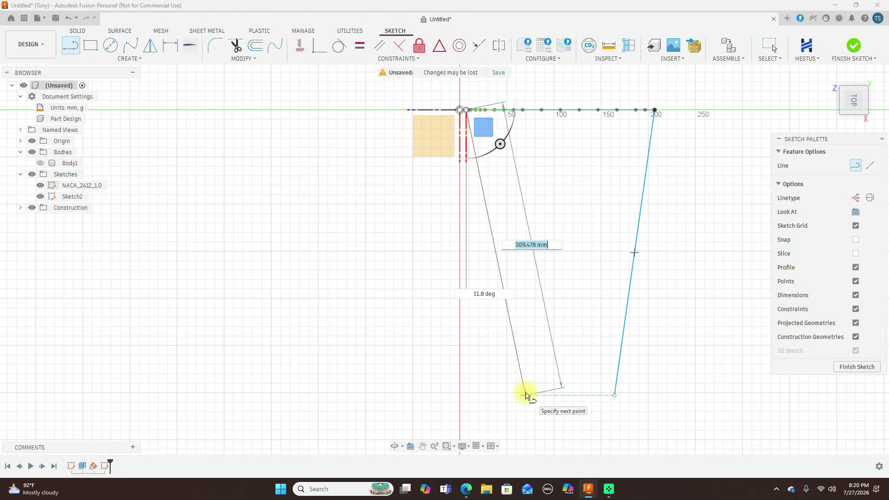
{"action": "left_click", "coordinate": [525, 395]}
{"action": "right_click", "coordinate": [526, 396]}
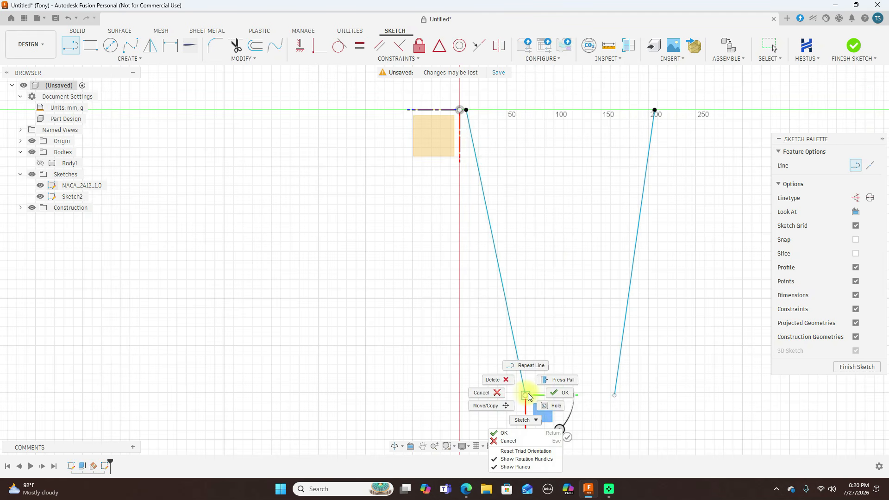
{"action": "left_click", "coordinate": [563, 395]}
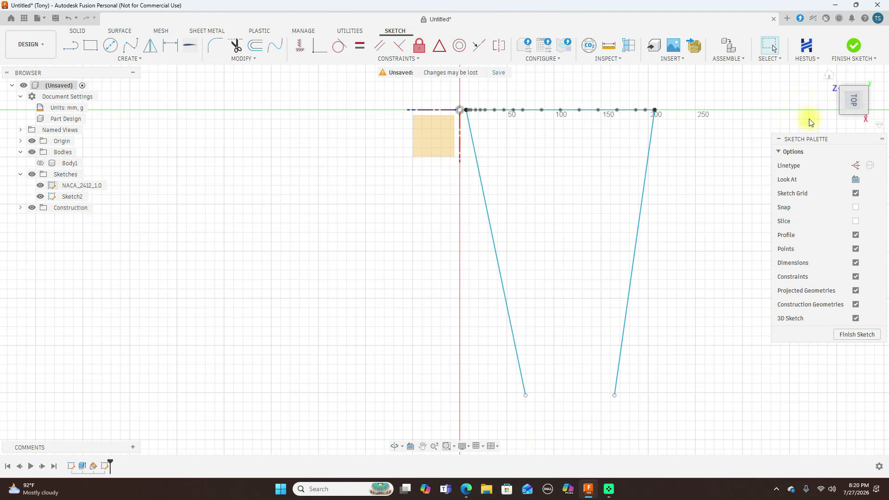
{"action": "left_click", "coordinate": [854, 46]}
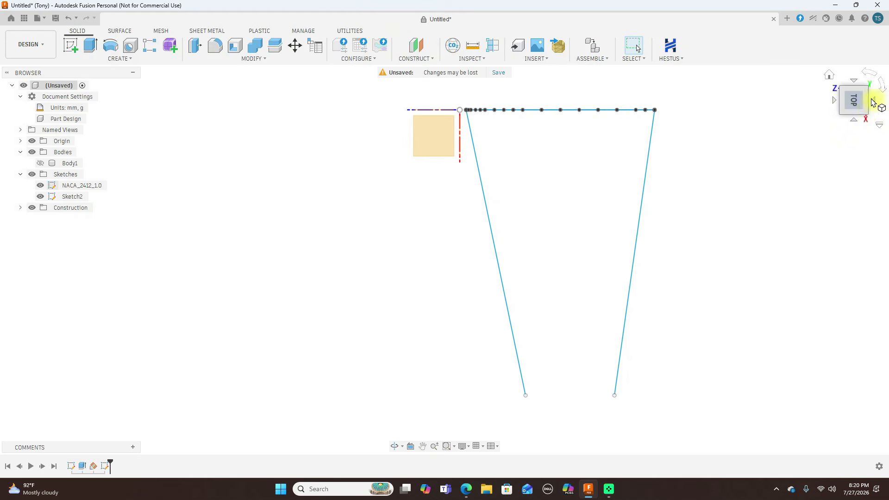
Set up a Path + Guide Rail sweep of the airfoil profile, with the leading-edge line as path and the trailing-edge line as guide rail
{"action": "left_click", "coordinate": [864, 115]}
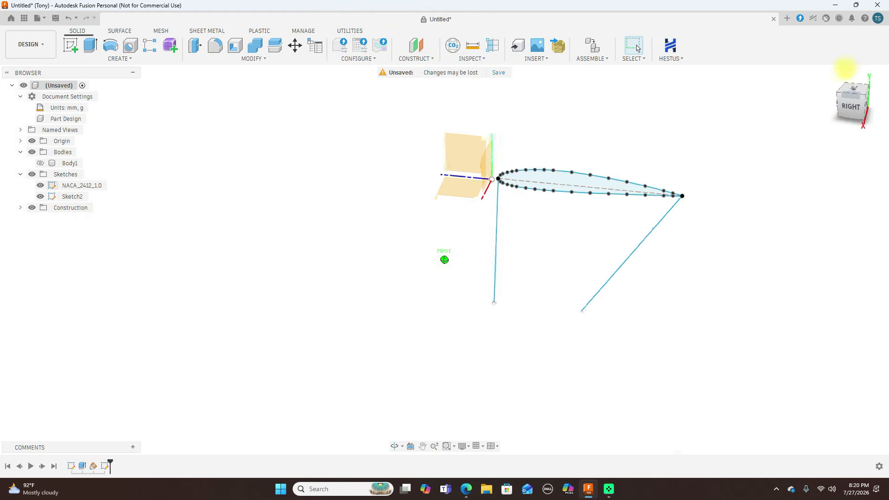
{"action": "left_click", "coordinate": [131, 59]}
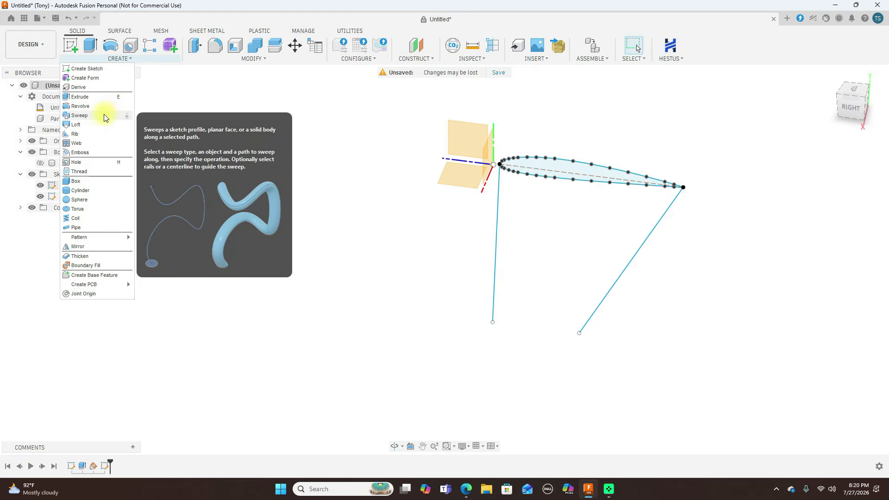
{"action": "left_click", "coordinate": [79, 115]}
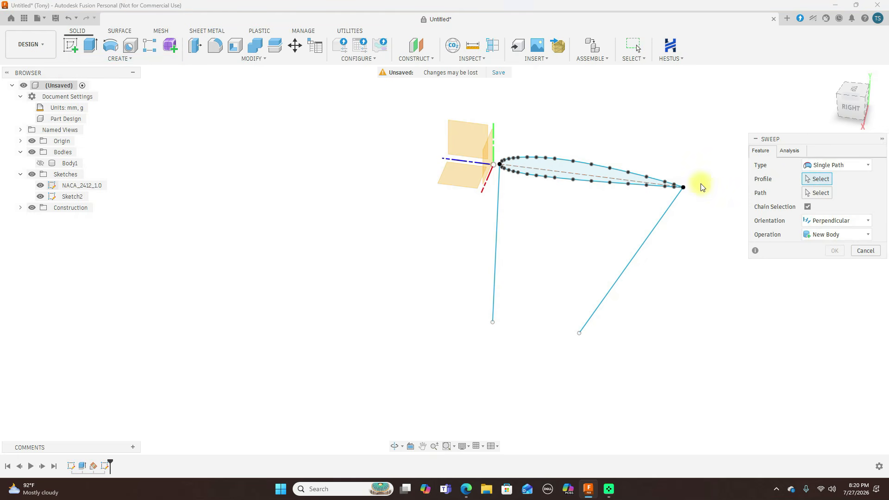
{"action": "middle_click_drag", "start_coordinate": [670, 123], "coordinate": [572, 122]}
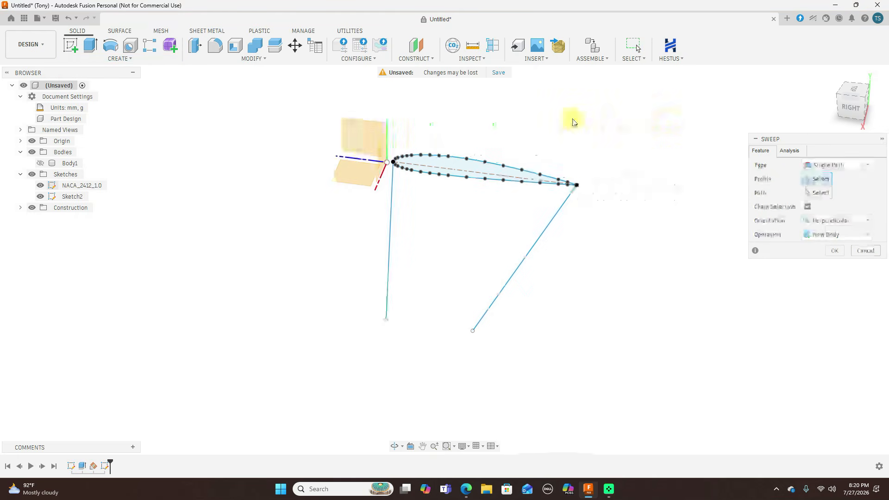
{"action": "left_click", "coordinate": [865, 167]}
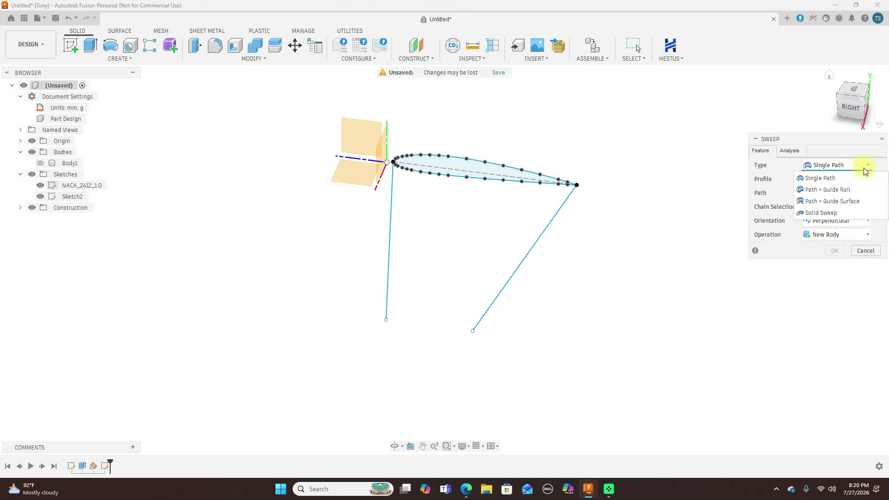
{"action": "left_click", "coordinate": [853, 190]}
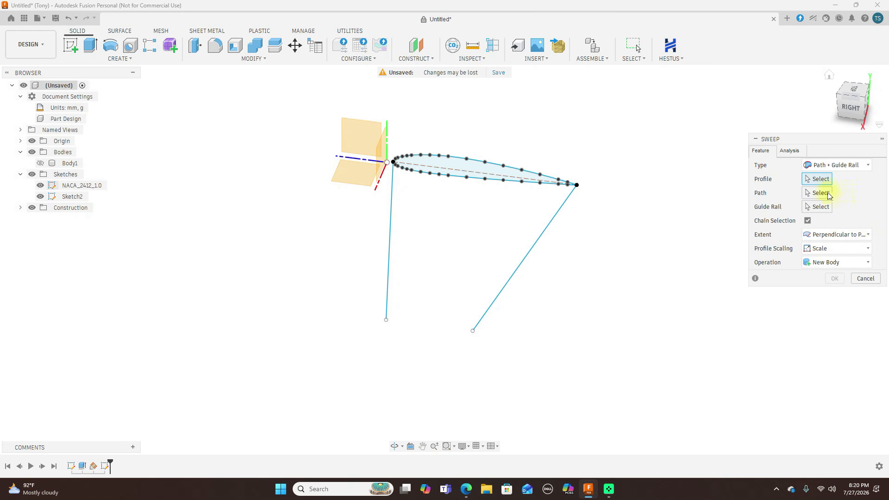
{"action": "left_click", "coordinate": [464, 167]}
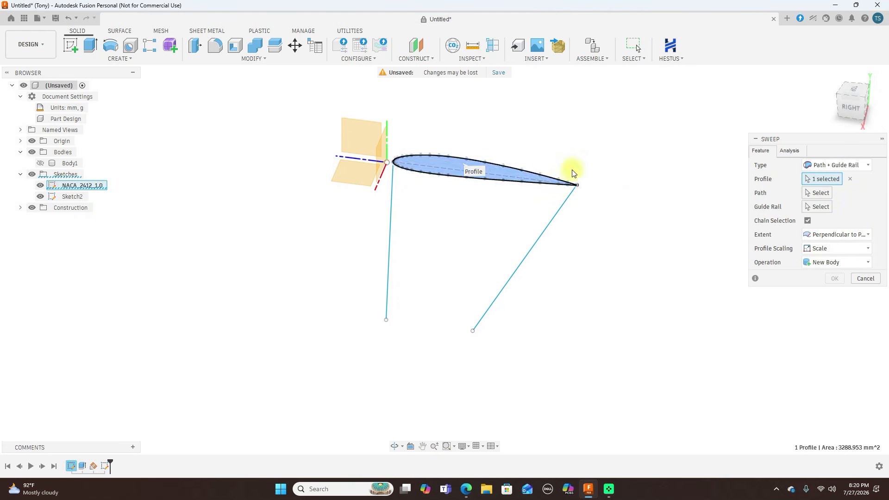
{"action": "left_click", "coordinate": [393, 200]}
{"action": "left_click", "coordinate": [806, 207]}
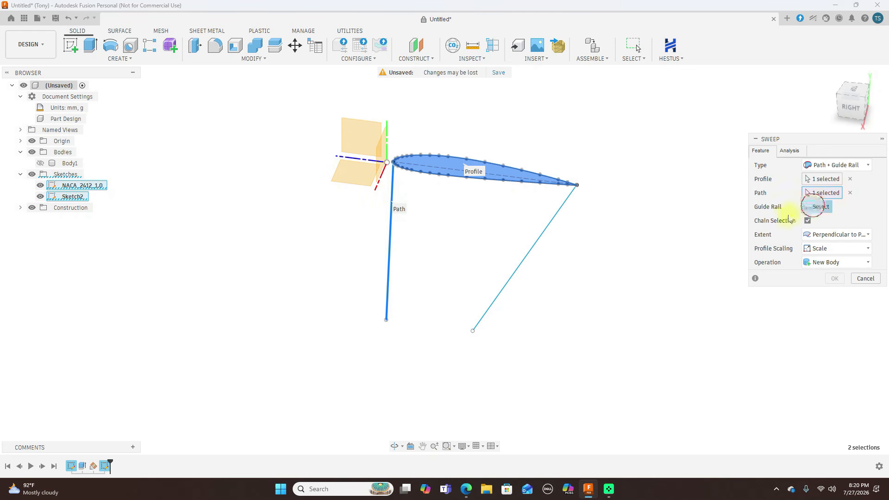
{"action": "left_click", "coordinate": [550, 239]}
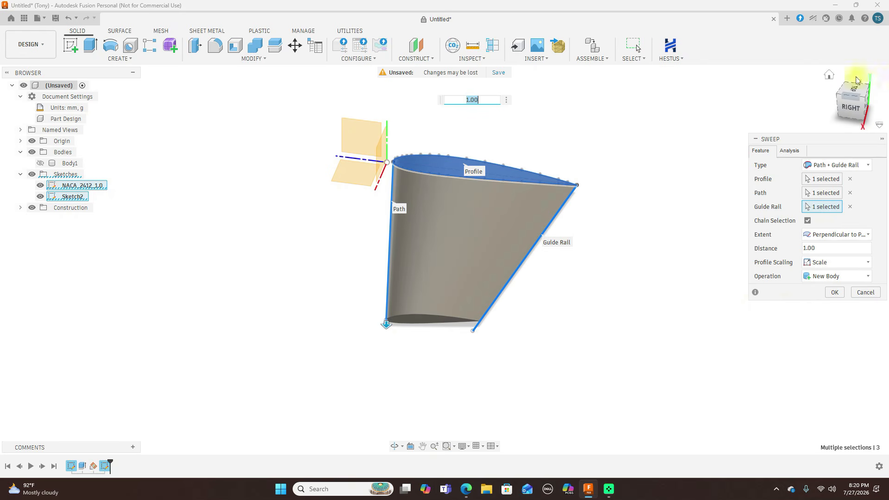
Set the sweep's extent to Full Extents and create the wing as a new body
{"action": "left_click", "coordinate": [854, 89]}
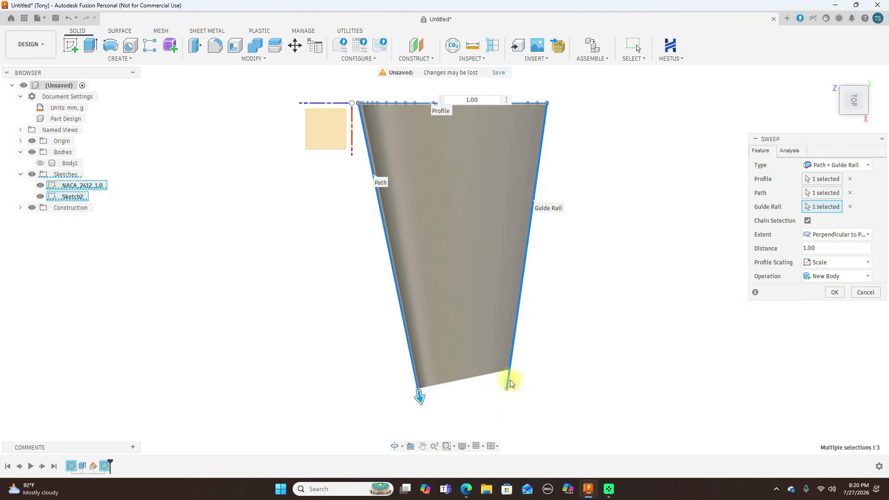
{"action": "left_click", "coordinate": [868, 236]}
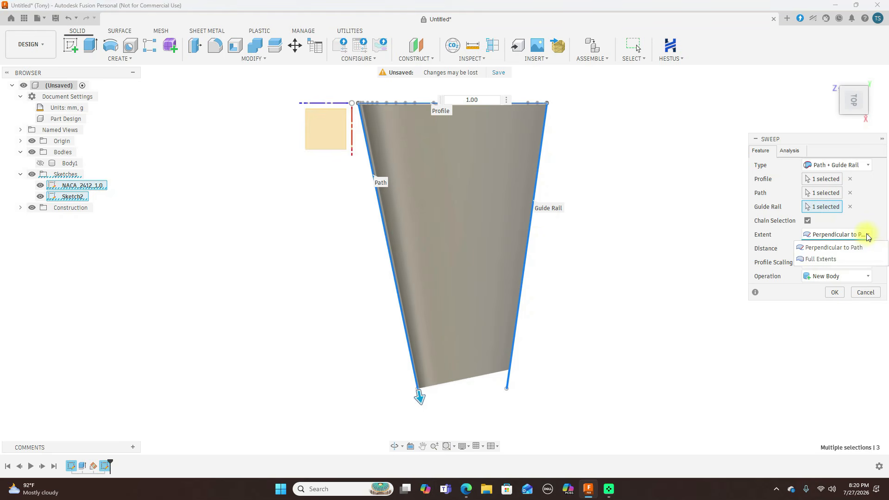
{"action": "left_click", "coordinate": [820, 259]}
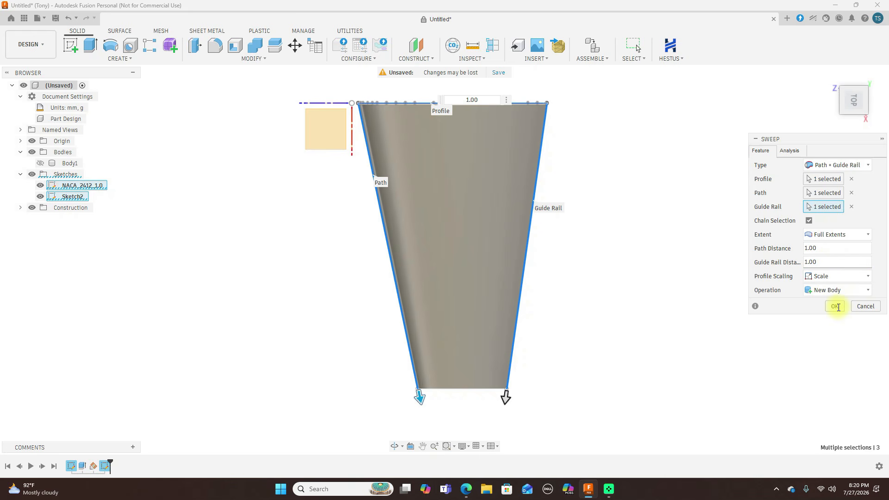
{"action": "left_click", "coordinate": [836, 307]}
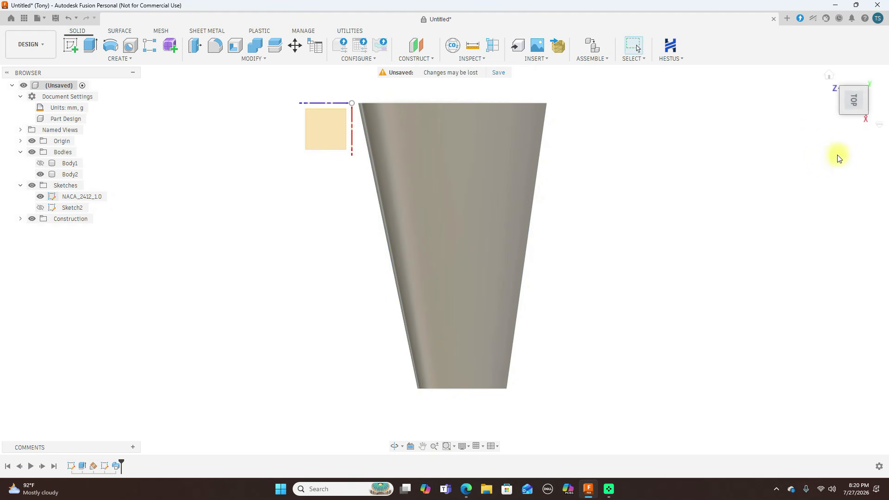
Hide the swept wing body and the NACA_2412_1.0 sketch while viewing the model from the right side
{"action": "left_click_drag", "start_coordinate": [866, 115], "coordinate": [831, 97]}
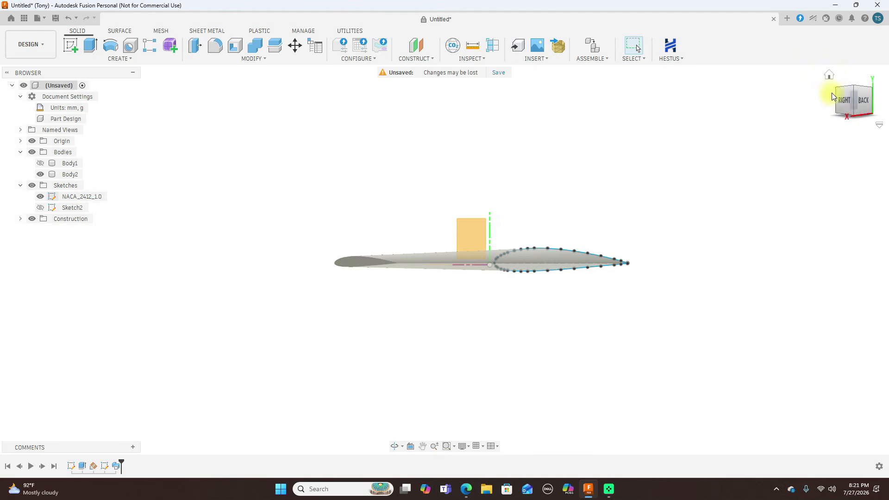
{"action": "left_click", "coordinate": [842, 102]}
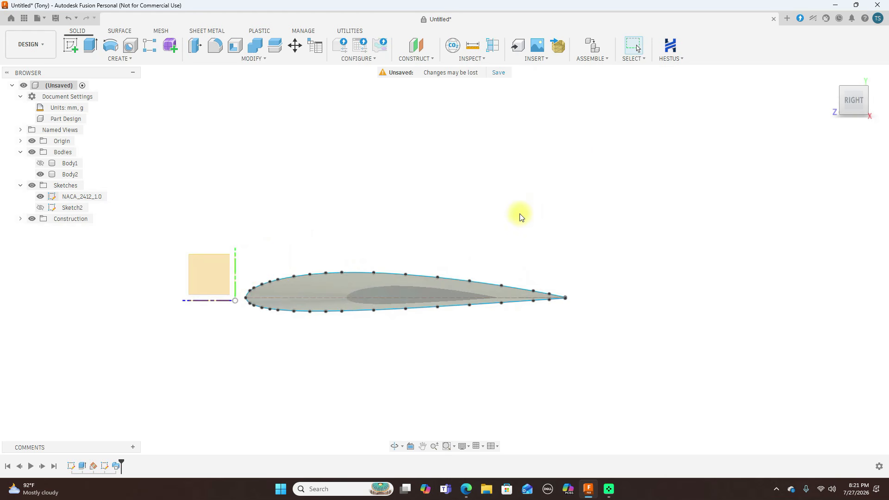
{"action": "middle_click_drag", "start_coordinate": [605, 152], "coordinate": [607, 149]}
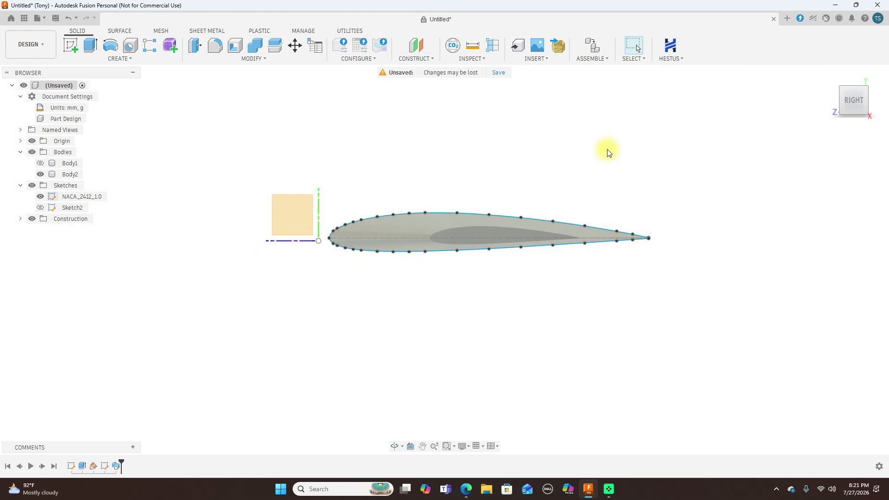
{"action": "scroll", "coordinate": [551, 193], "scroll_direction": "up", "scroll_amount": 2}
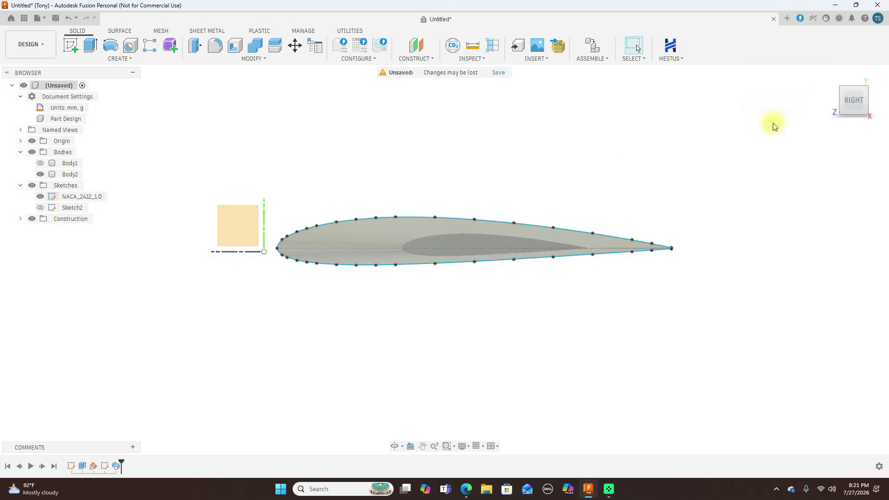
{"action": "left_click", "coordinate": [866, 92]}
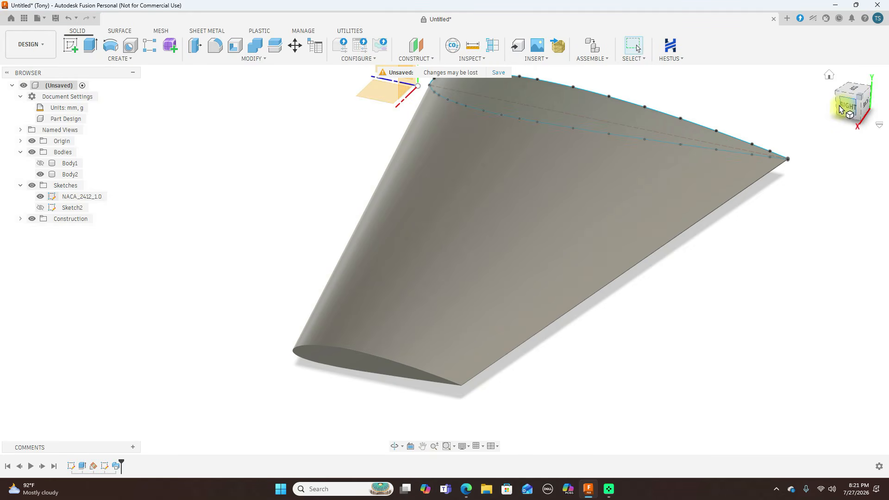
{"action": "left_click", "coordinate": [840, 110]}
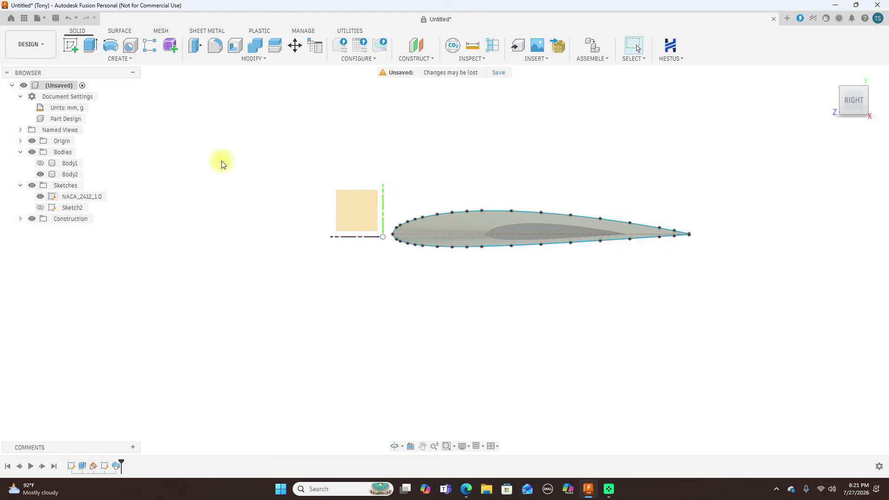
{"action": "left_click", "coordinate": [40, 174]}
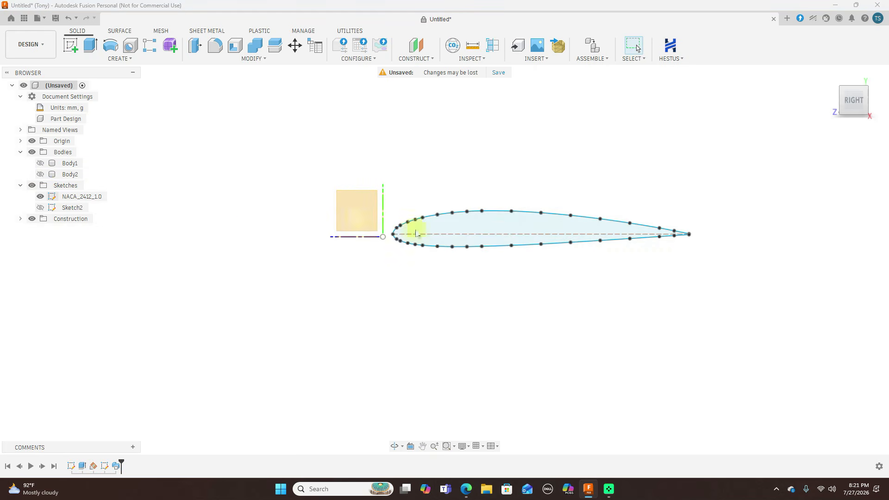
{"action": "left_click", "coordinate": [40, 196]}
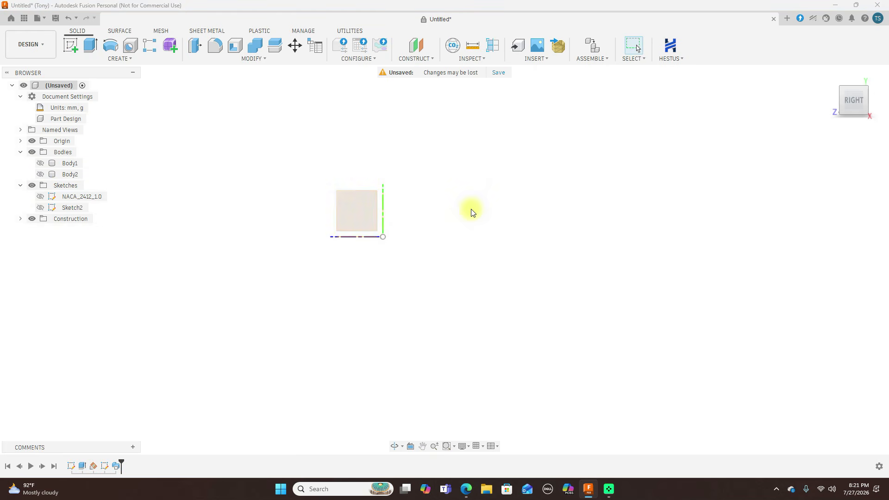
Insert the image Screenshot (1452) from the computer's Screenshots folder as a canvas
{"action": "left_click", "coordinate": [547, 59]}
{"action": "left_click", "coordinate": [544, 86]}
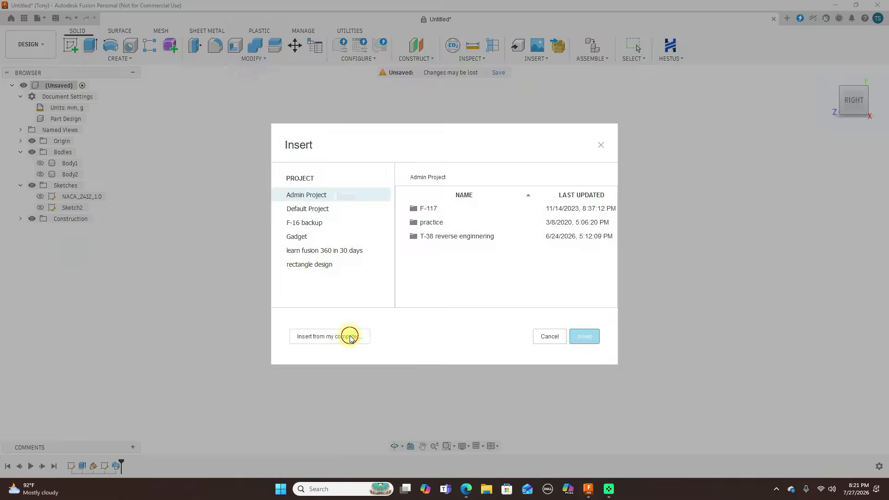
{"action": "left_click", "coordinate": [350, 336]}
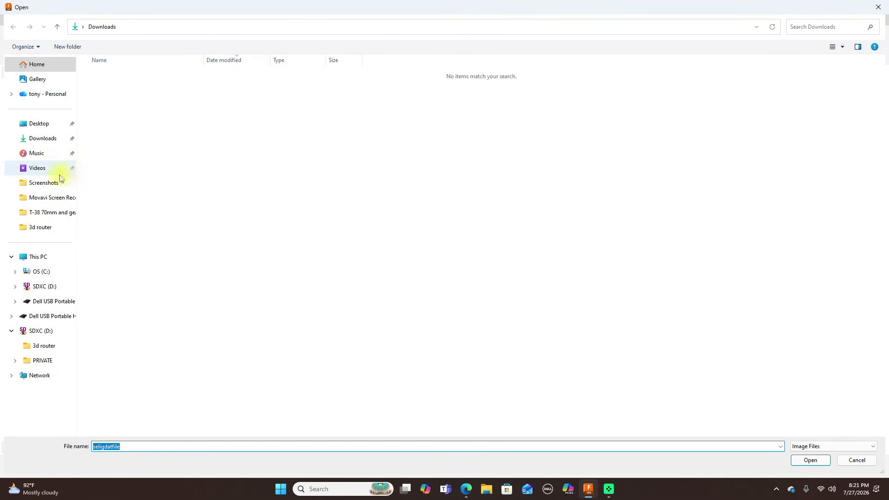
{"action": "left_click", "coordinate": [45, 183]}
{"action": "scroll", "coordinate": [601, 258], "scroll_direction": "down", "scroll_amount": 10}
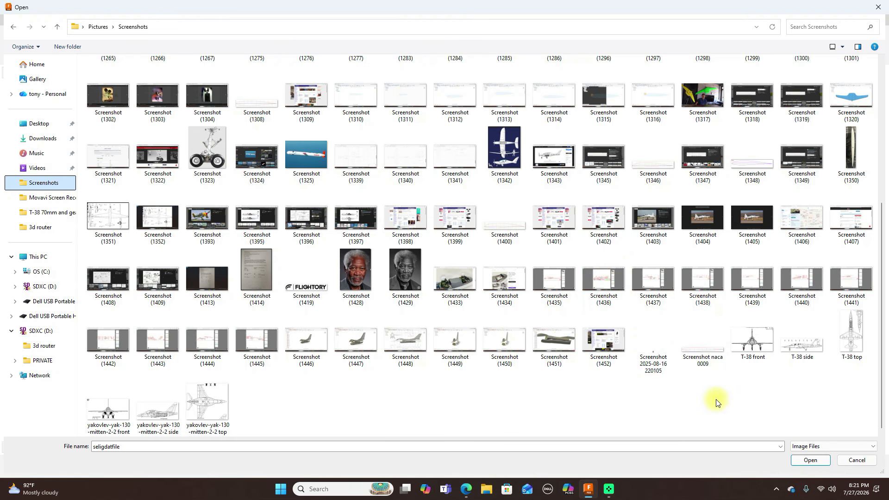
{"action": "left_click", "coordinate": [612, 343]}
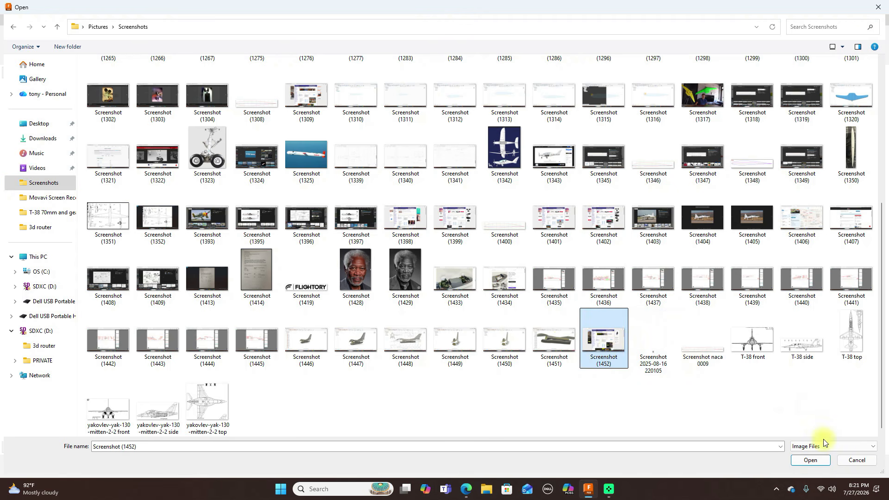
{"action": "left_click", "coordinate": [810, 460]}
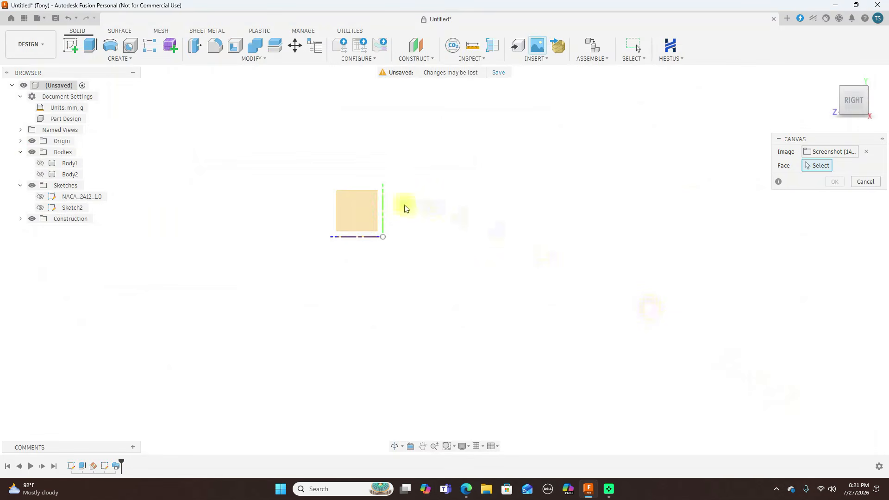
Place the airfoil canvas on the YZ plane at 50 opacity with zero X and Y offsets
{"action": "left_click", "coordinate": [367, 208]}
{"action": "left_click_drag", "start_coordinate": [404, 215], "coordinate": [547, 130]}
{"action": "left_click_drag", "start_coordinate": [406, 217], "coordinate": [475, 246]}
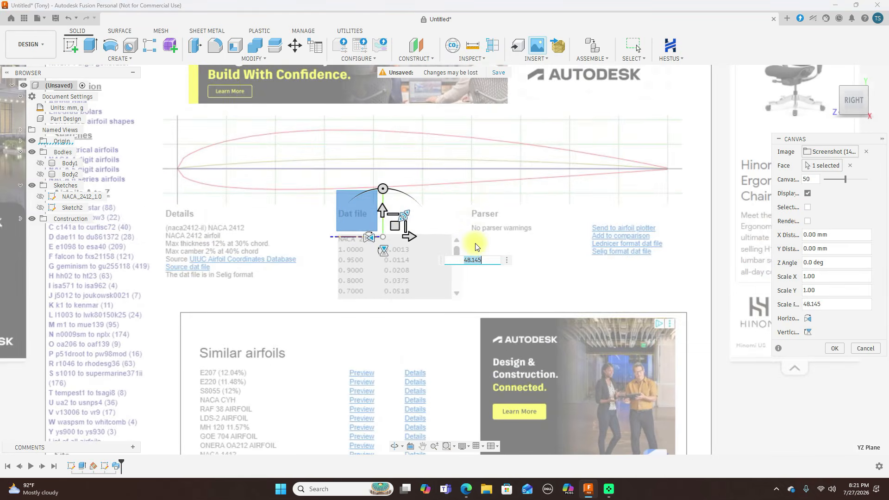
{"action": "scroll", "coordinate": [476, 246], "scroll_direction": "down", "scroll_amount": 3}
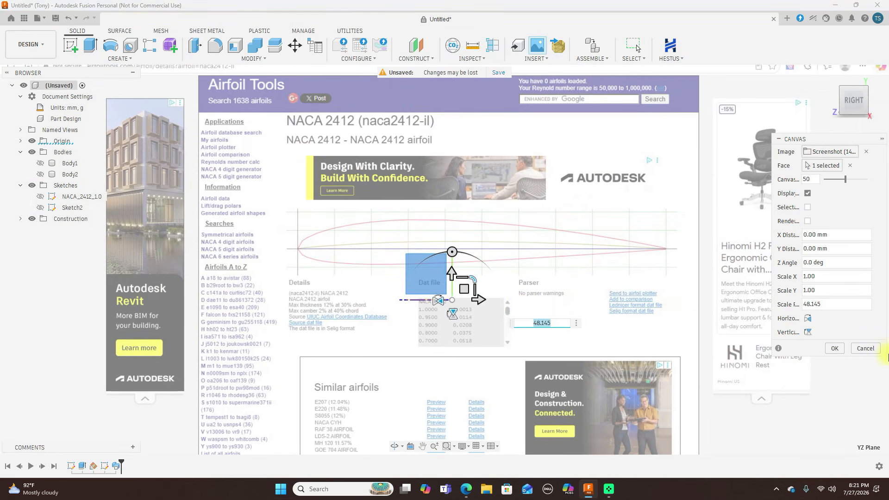
{"action": "left_click", "coordinate": [834, 350]}
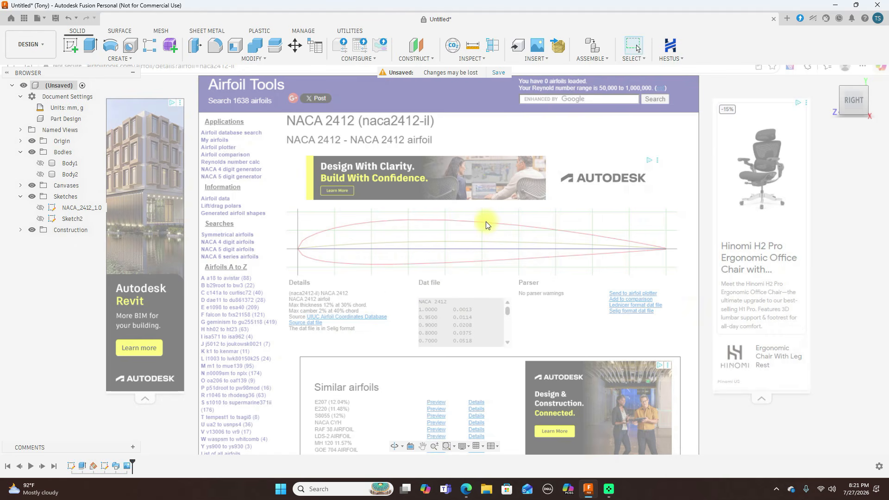
{"action": "scroll", "coordinate": [486, 225], "scroll_direction": "up", "scroll_amount": 2}
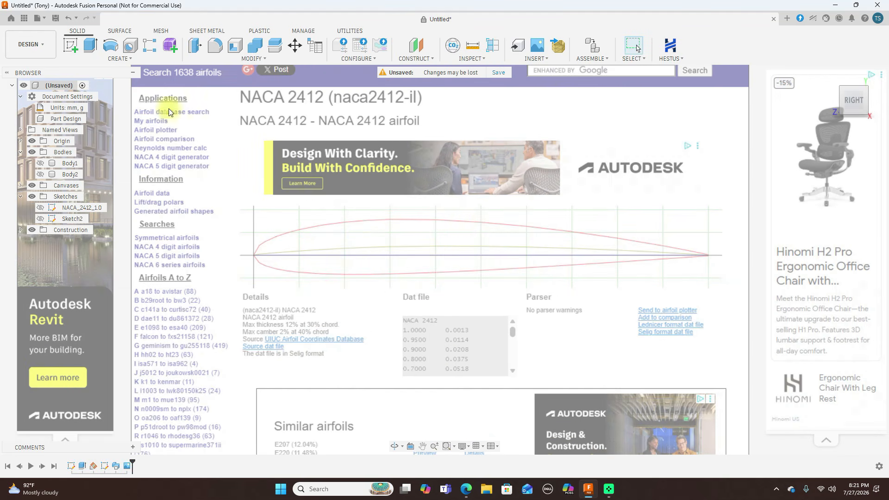
{"action": "left_click", "coordinate": [70, 45]}
{"action": "left_click", "coordinate": [435, 272]}
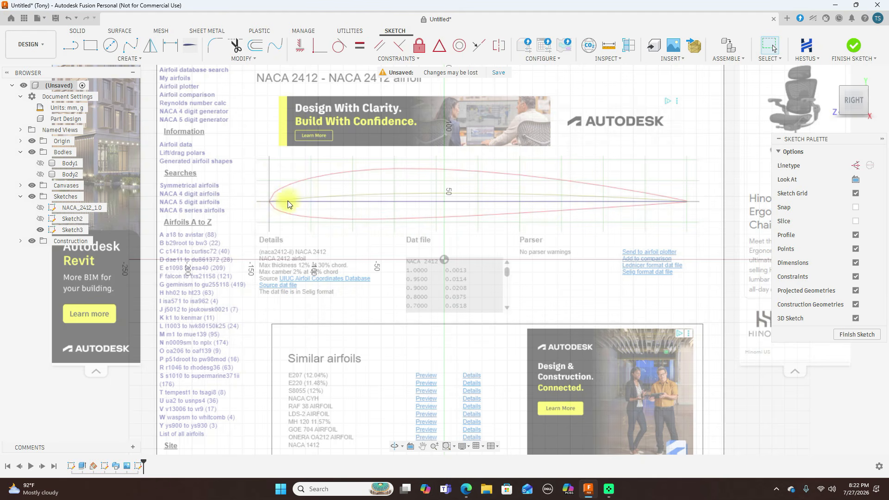
{"action": "right_click", "coordinate": [410, 210]}
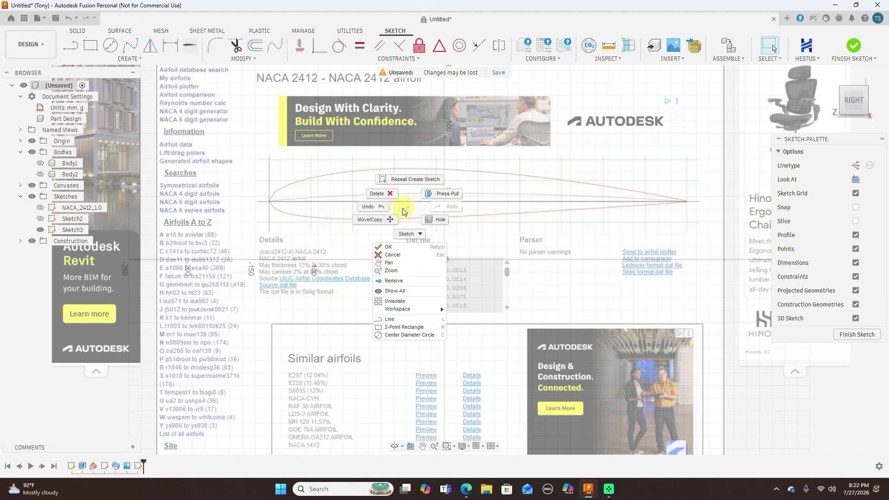
{"action": "left_click", "coordinate": [377, 208]}
Calibrate the Screenshot (1452) canvas by setting the airfoil's leading-edge to trailing-edge distance to 200 mm
{"action": "scroll", "coordinate": [462, 216], "scroll_direction": "down", "scroll_amount": 2}
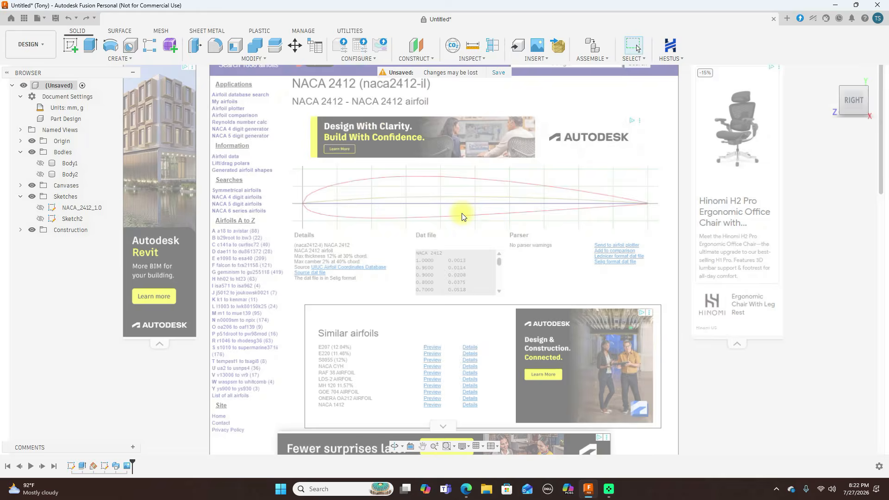
{"action": "left_click", "coordinate": [20, 186]}
{"action": "right_click", "coordinate": [71, 196]}
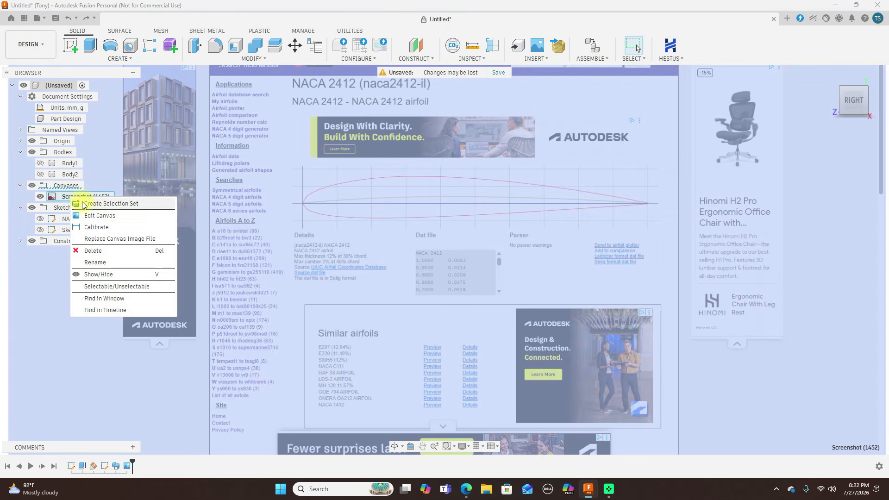
{"action": "left_click", "coordinate": [98, 227]}
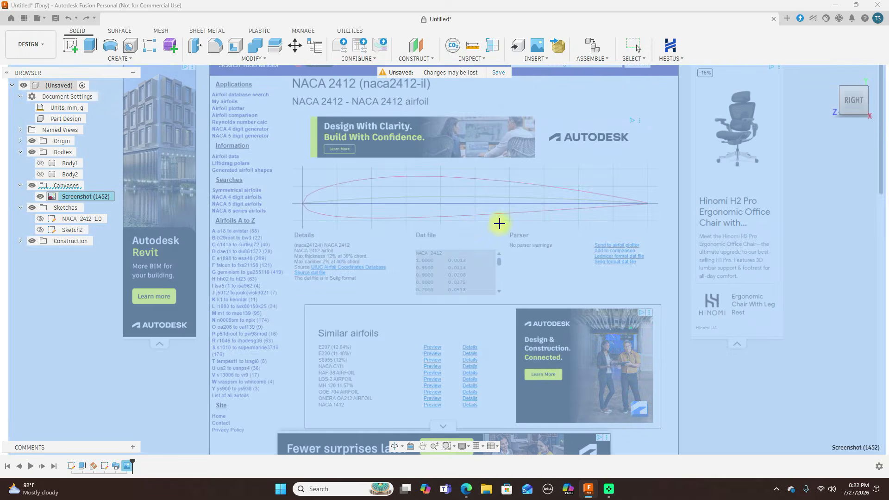
{"action": "scroll", "coordinate": [499, 222], "scroll_direction": "up", "scroll_amount": 2}
{"action": "scroll", "coordinate": [236, 194], "scroll_direction": "up", "scroll_amount": 2}
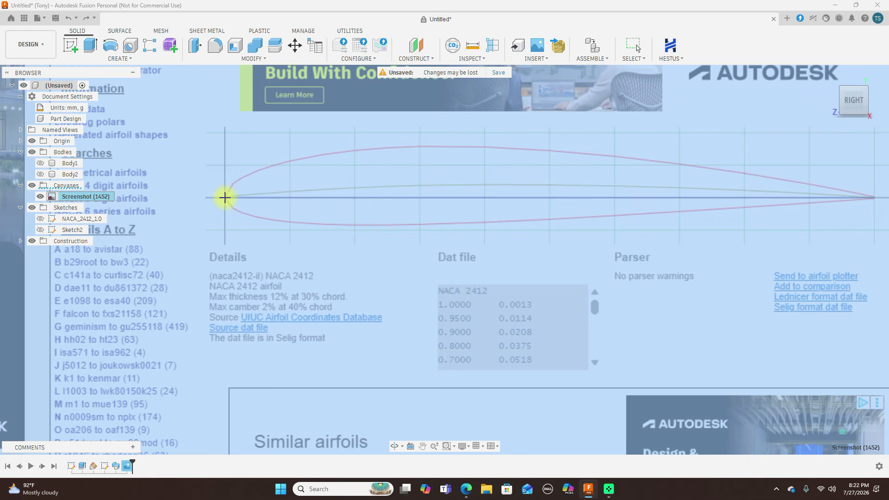
{"action": "left_click", "coordinate": [226, 198]}
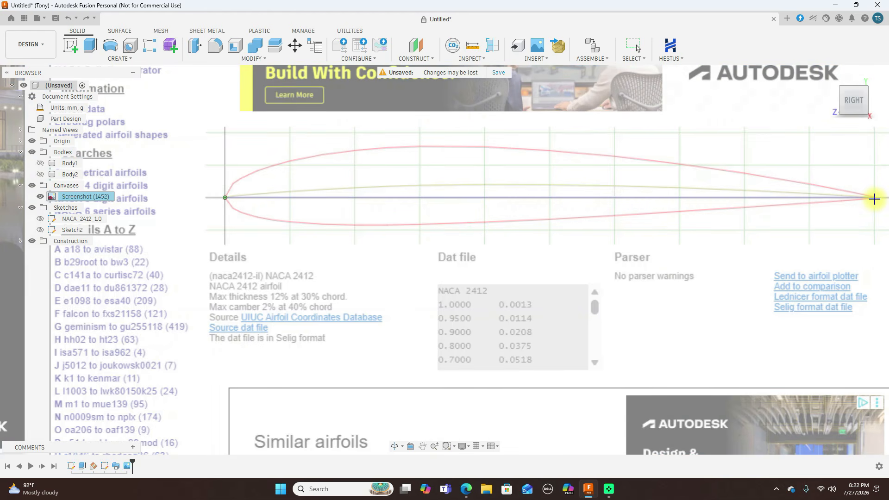
{"action": "left_click", "coordinate": [874, 198]}
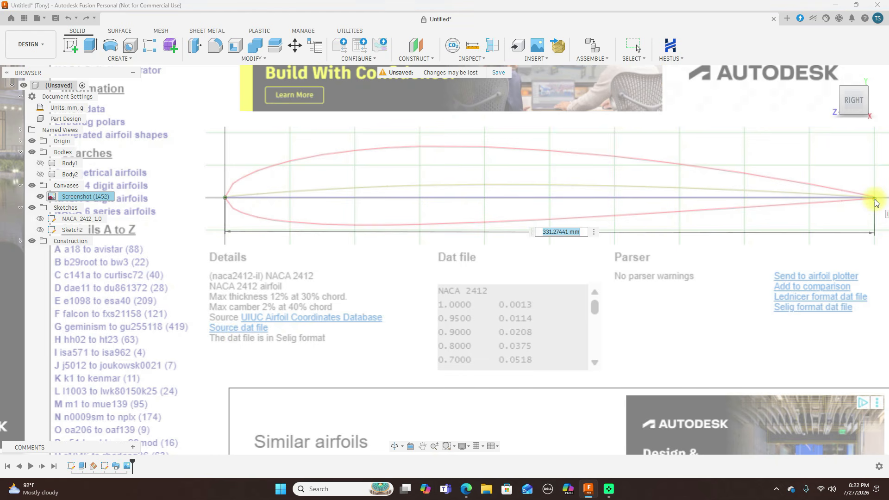
{"action": "type", "text": "200"}
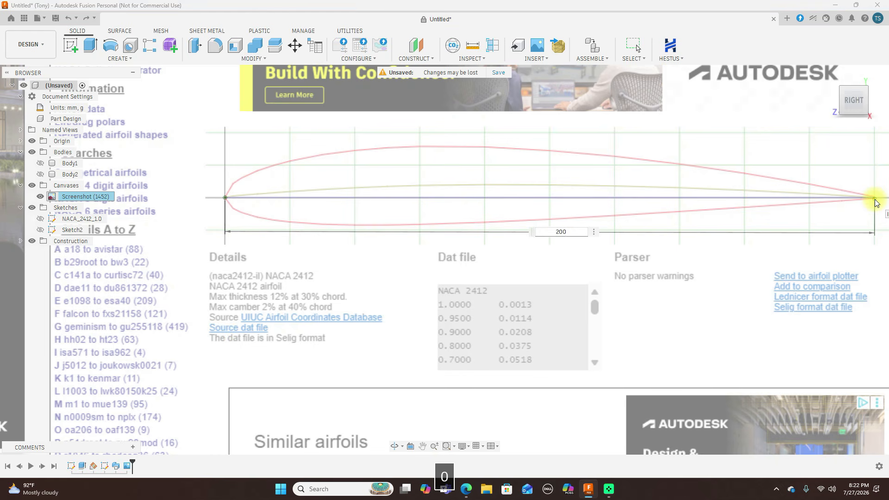
{"action": "key", "text": "Return"}
Start a new sketch on the YZ plane over the calibrated airfoil canvas
{"action": "scroll", "coordinate": [559, 216], "scroll_direction": "up", "scroll_amount": 2}
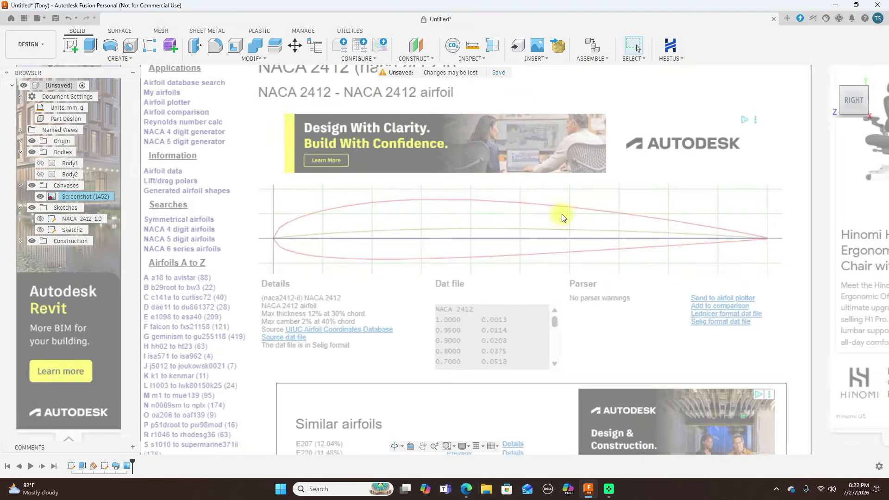
{"action": "scroll", "coordinate": [646, 199], "scroll_direction": "up", "scroll_amount": 1}
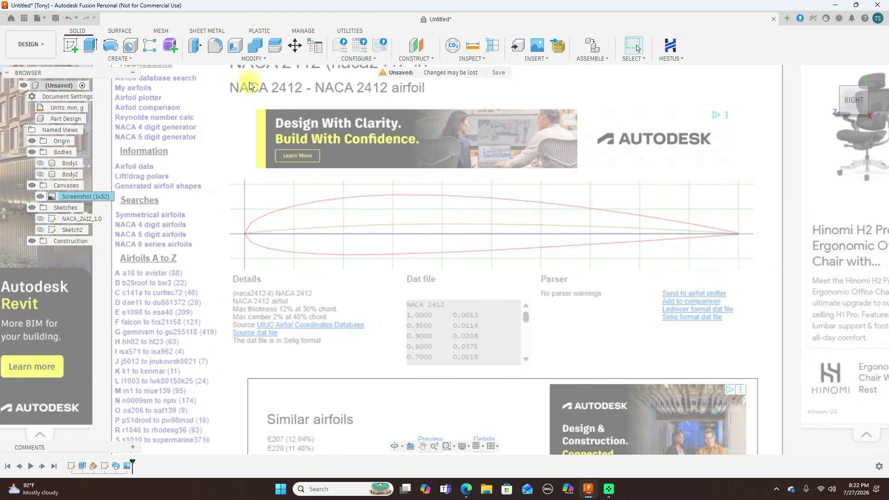
{"action": "left_click", "coordinate": [72, 44]}
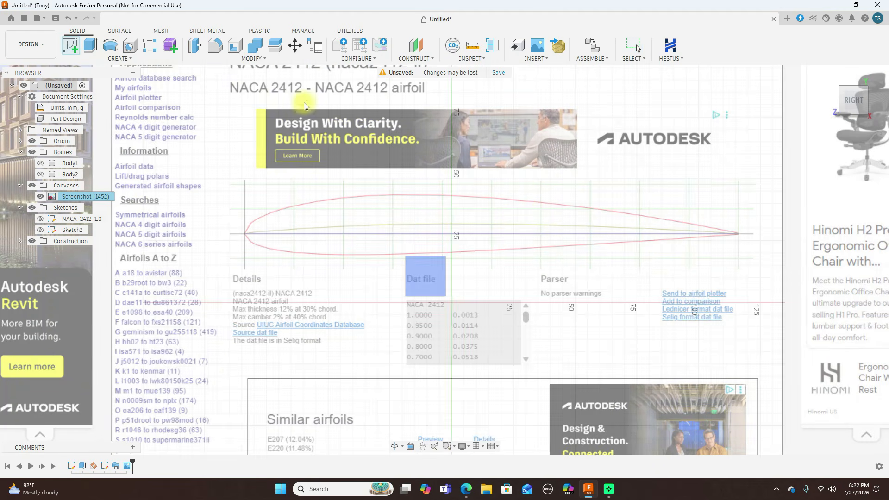
{"action": "left_click", "coordinate": [452, 201]}
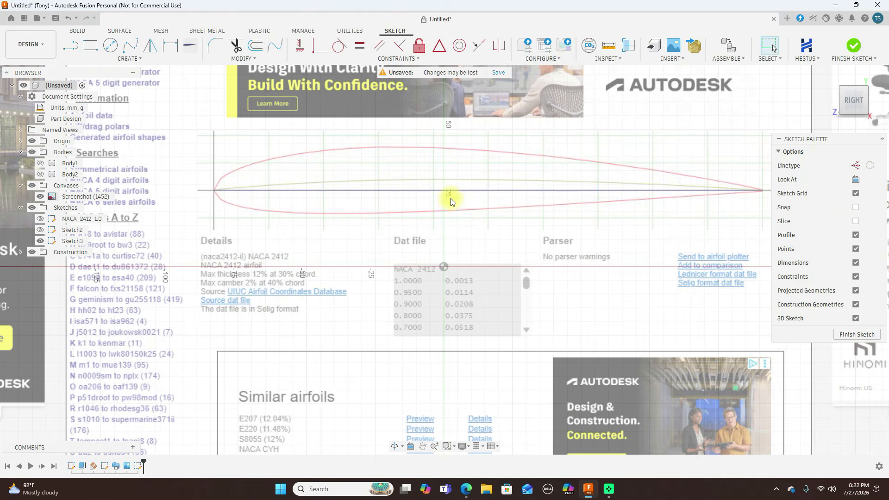
Sketch a horizontal chord line about 200 mm long from the airfoil image's leading edge to its trailing edge
{"action": "key", "text": "l"}
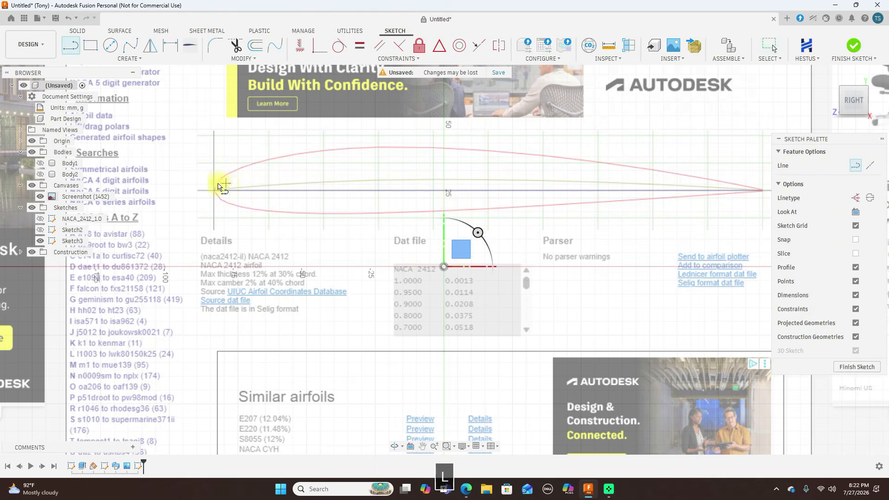
{"action": "scroll", "coordinate": [217, 197], "scroll_direction": "up", "scroll_amount": 2}
{"action": "scroll", "coordinate": [218, 197], "scroll_direction": "up", "scroll_amount": 1}
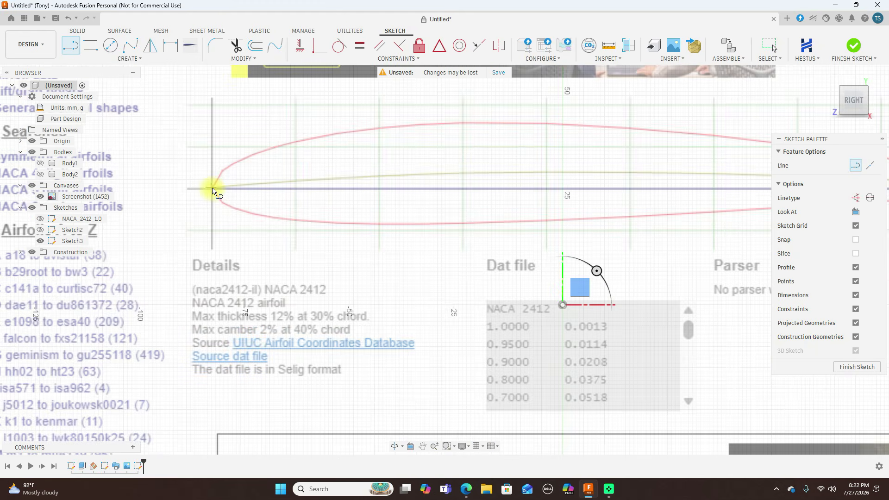
{"action": "left_click", "coordinate": [212, 189]}
{"action": "middle_click_drag", "start_coordinate": [550, 197], "coordinate": [258, 197]}
{"action": "middle_click_drag", "start_coordinate": [625, 179], "coordinate": [523, 186]}
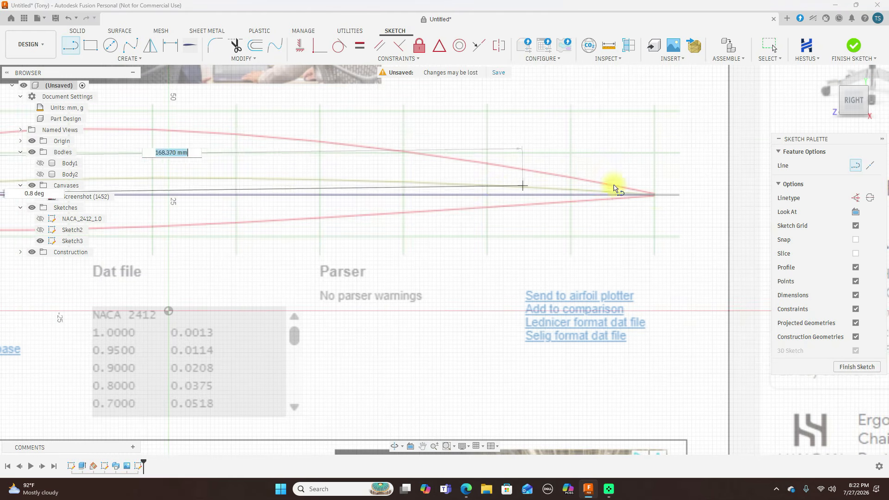
{"action": "left_click", "coordinate": [654, 199]}
{"action": "right_click", "coordinate": [656, 198]}
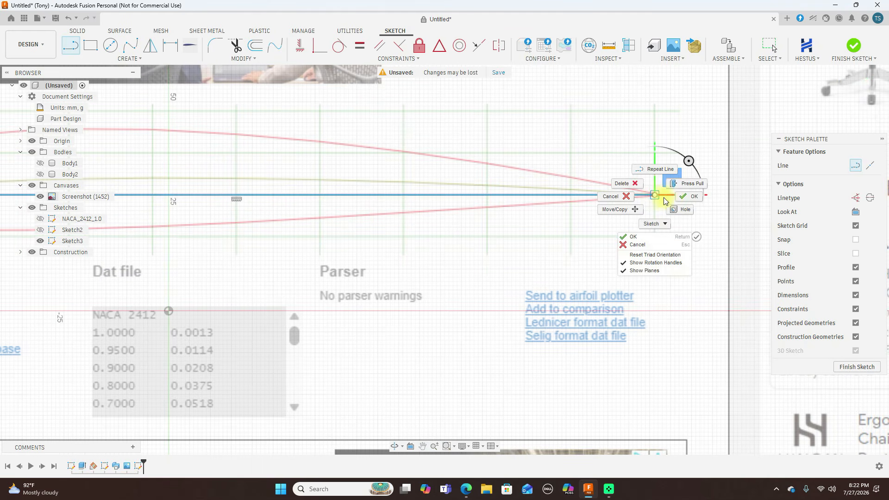
{"action": "left_click", "coordinate": [680, 192]}
Convert the horizontal chord line to construction geometry
{"action": "scroll", "coordinate": [659, 234], "scroll_direction": "down", "scroll_amount": 3}
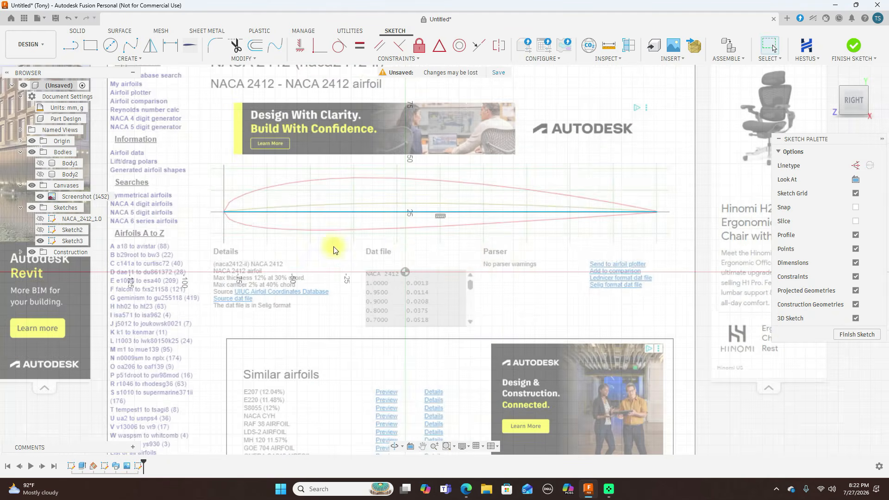
{"action": "scroll", "coordinate": [506, 286], "scroll_direction": "up", "scroll_amount": 1}
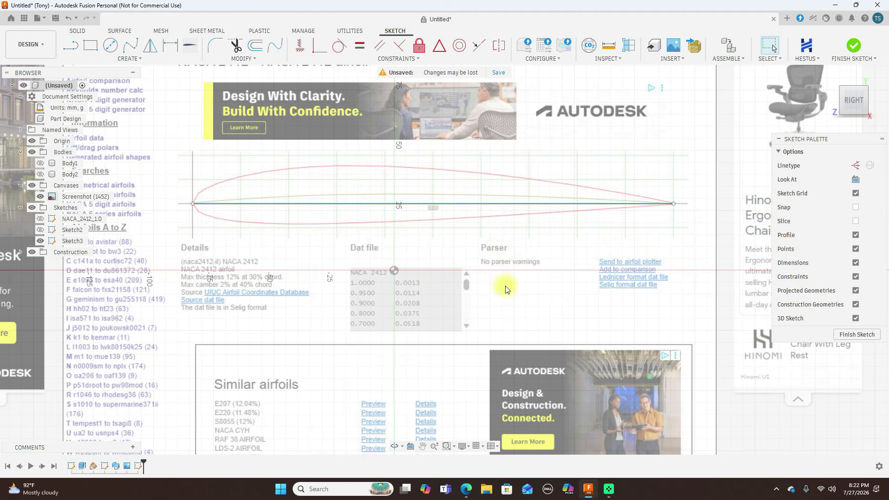
{"action": "left_click", "coordinate": [490, 203]}
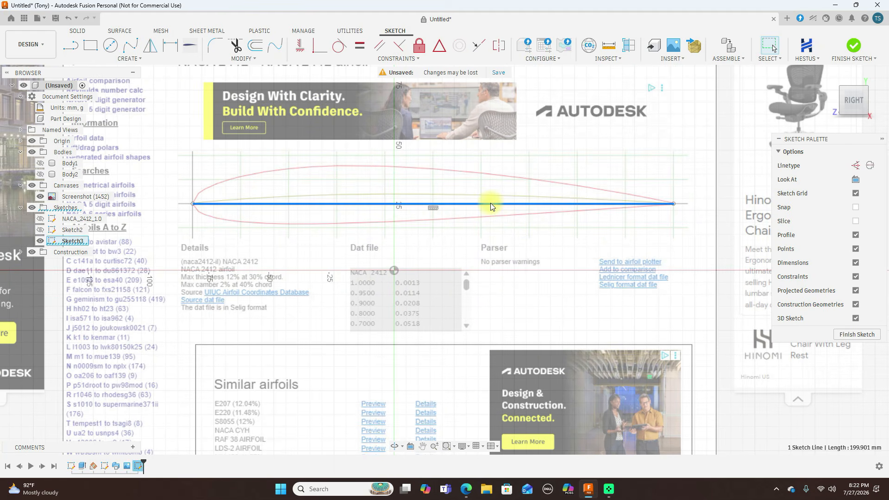
{"action": "key", "text": "x"}
Trace the airfoil's upper outline with a fit-point spline from the leading edge, jumping straight from the 70% chord grid line to the trailing edge
{"action": "left_click", "coordinate": [130, 45]}
{"action": "scroll", "coordinate": [193, 205], "scroll_direction": "up", "scroll_amount": 5}
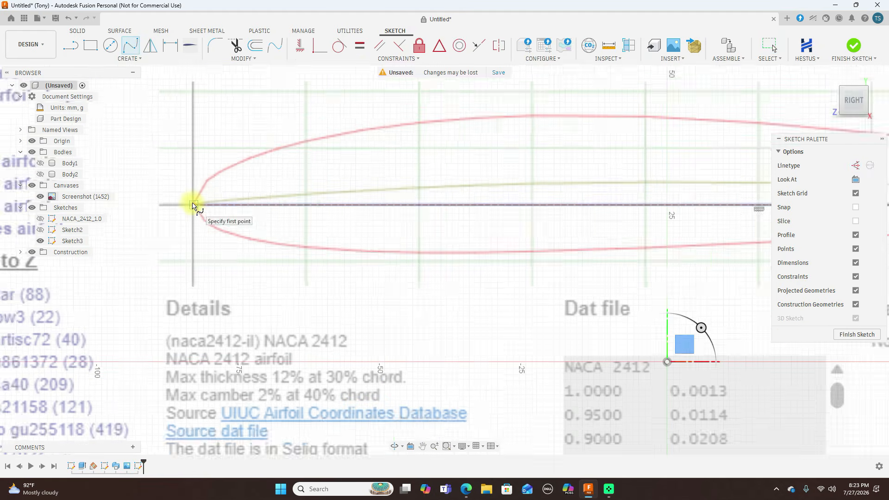
{"action": "left_click", "coordinate": [193, 205]}
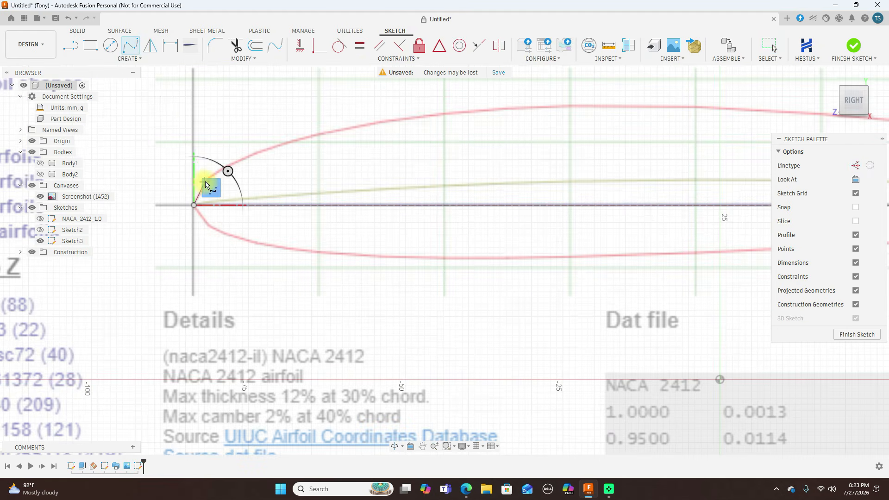
{"action": "left_click", "coordinate": [207, 180]}
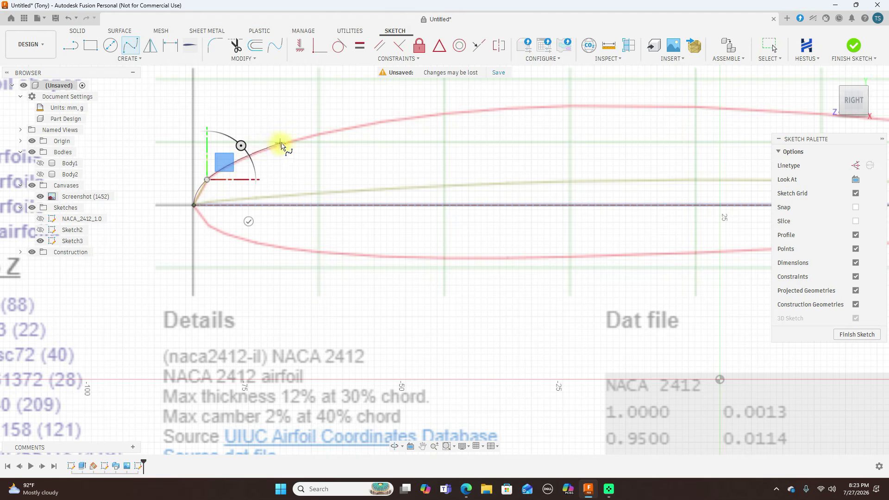
{"action": "left_click", "coordinate": [284, 144]}
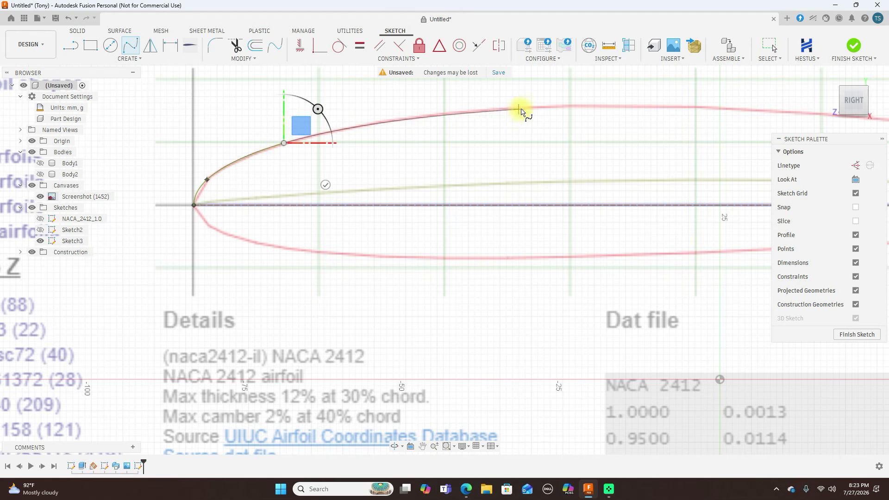
{"action": "left_click", "coordinate": [442, 114]}
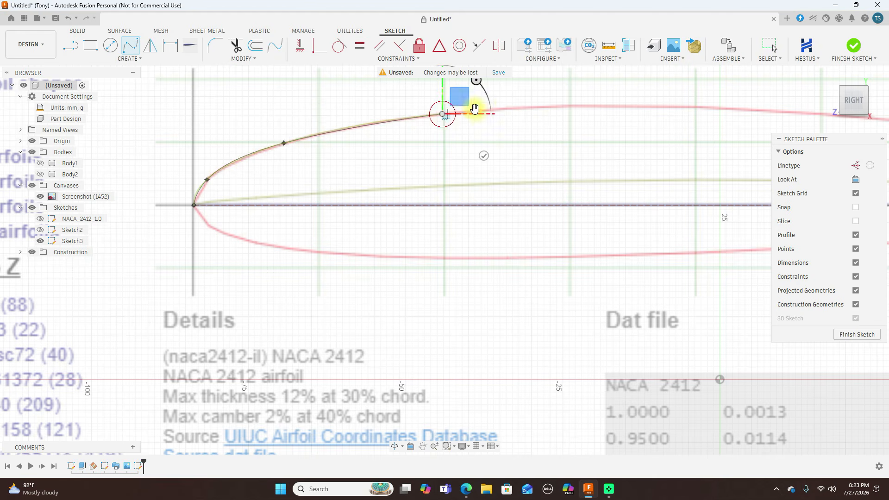
{"action": "left_click", "coordinate": [569, 107]}
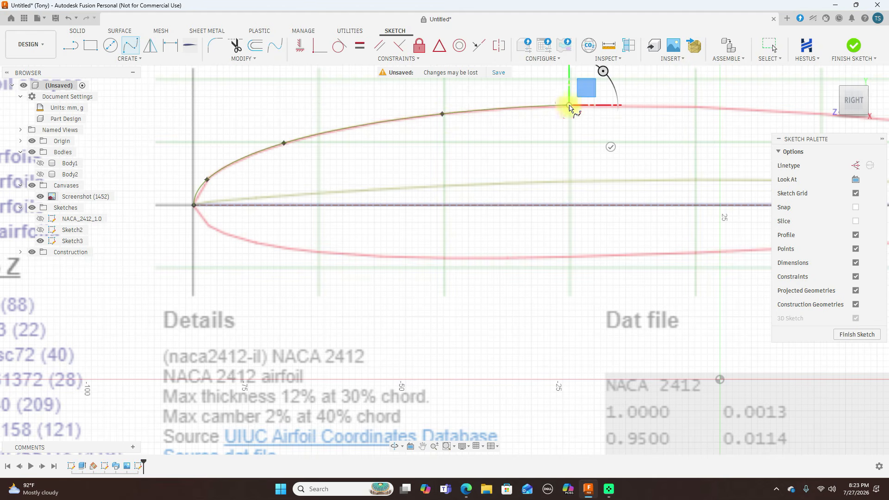
{"action": "scroll", "coordinate": [508, 119], "scroll_direction": "down", "scroll_amount": 2}
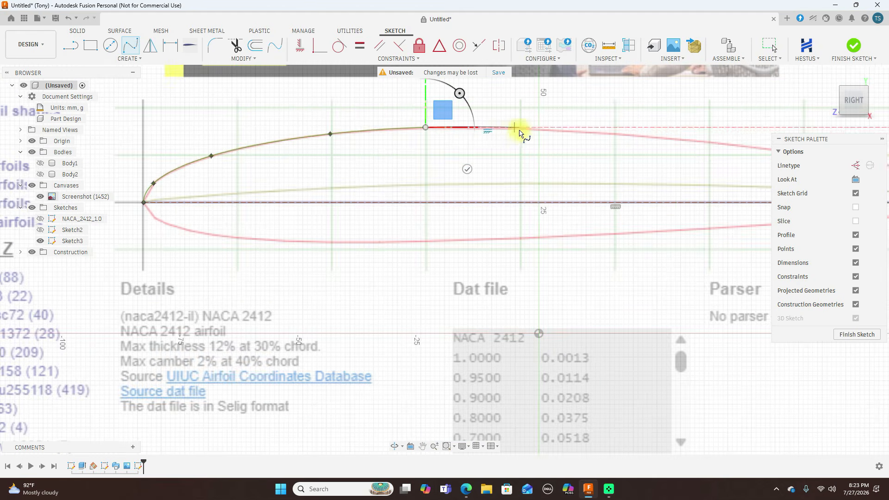
{"action": "scroll", "coordinate": [521, 132], "scroll_direction": "up", "scroll_amount": 3}
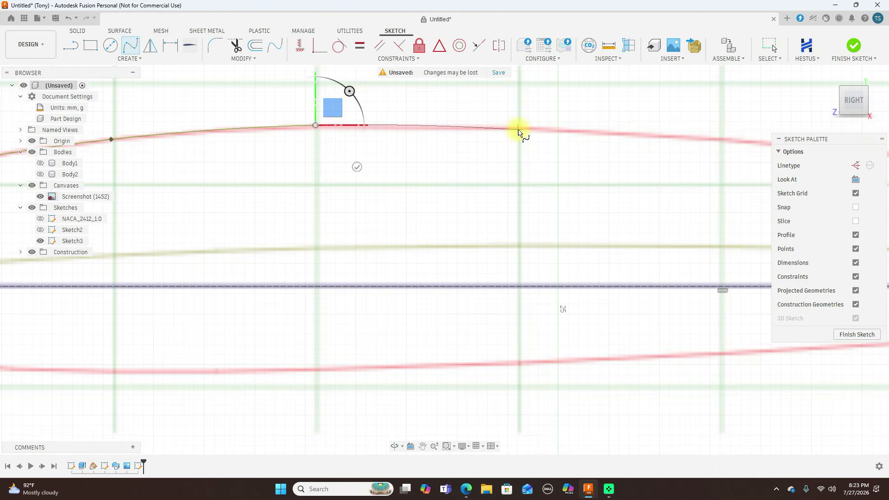
{"action": "left_click", "coordinate": [519, 129]}
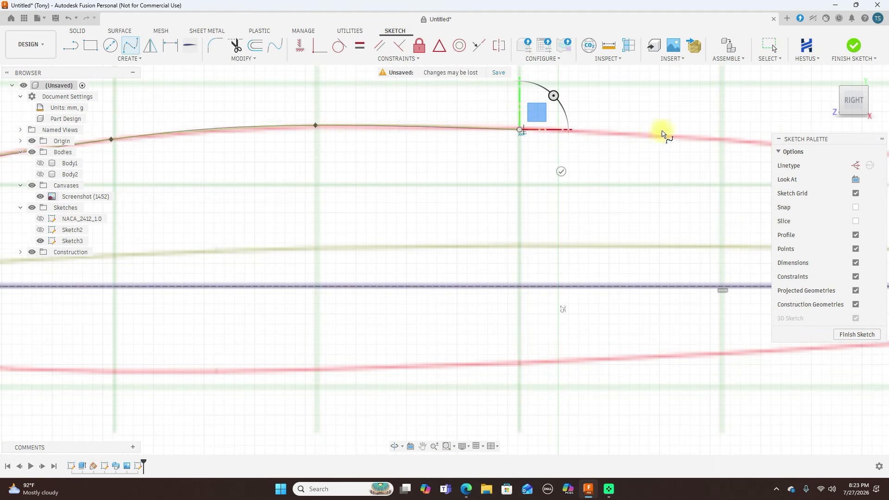
{"action": "left_click", "coordinate": [722, 139]}
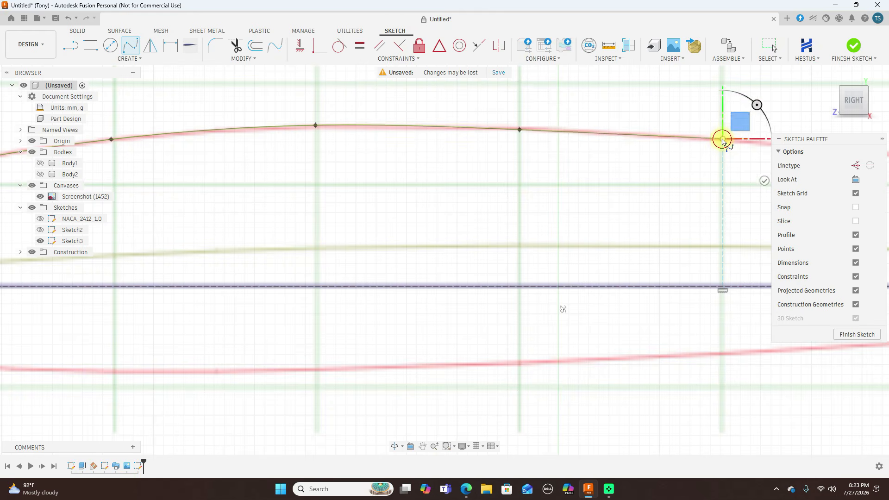
{"action": "scroll", "coordinate": [723, 142], "scroll_direction": "down", "scroll_amount": 1}
{"action": "middle_click_drag", "start_coordinate": [722, 140], "coordinate": [393, 152]}
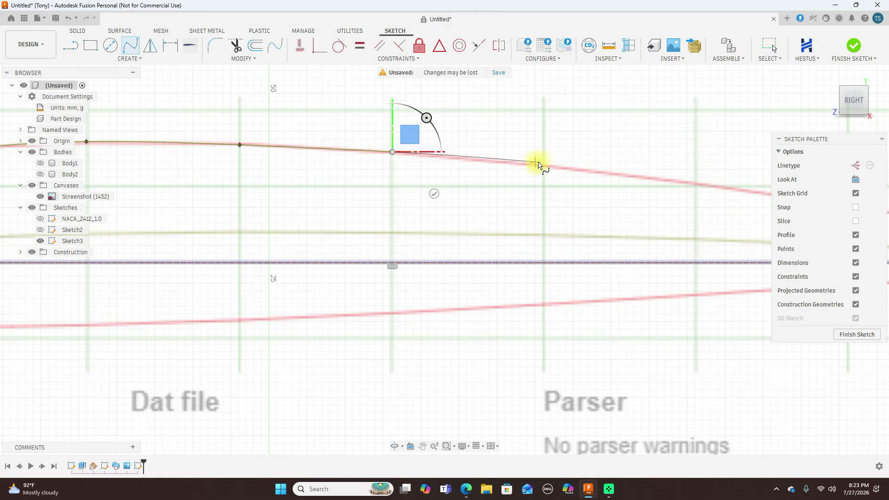
{"action": "left_click", "coordinate": [544, 166]}
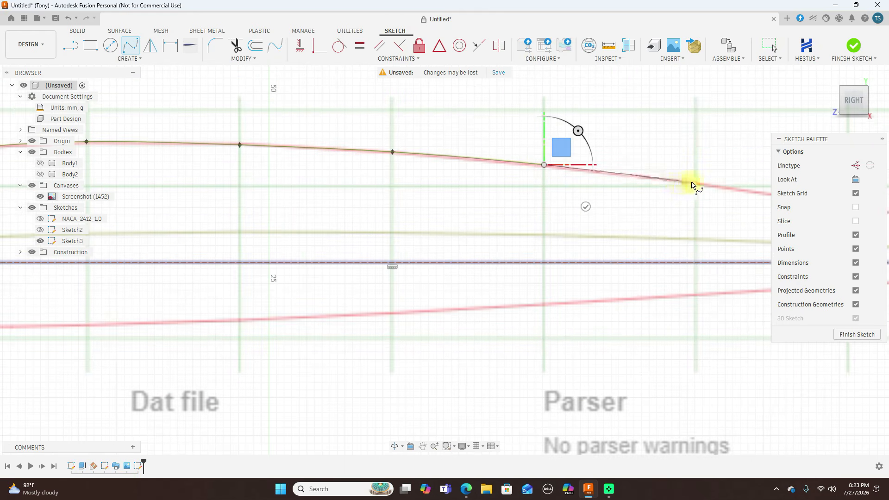
{"action": "left_click", "coordinate": [696, 185]}
{"action": "scroll", "coordinate": [696, 185], "scroll_direction": "down", "scroll_amount": 3}
{"action": "middle_click_drag", "start_coordinate": [697, 186], "coordinate": [330, 187]}
{"action": "scroll", "coordinate": [329, 187], "scroll_direction": "down", "scroll_amount": 1}
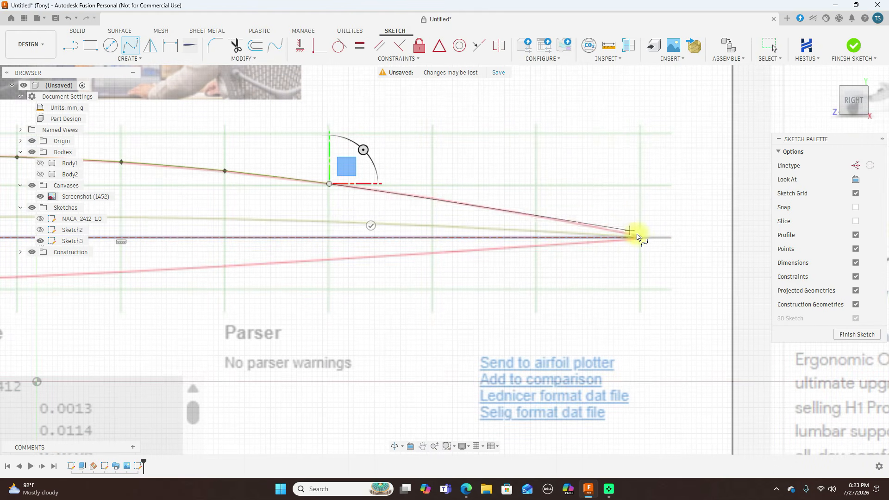
{"action": "left_click", "coordinate": [641, 238]}
{"action": "right_click", "coordinate": [641, 238]}
{"action": "left_click", "coordinate": [648, 206]}
Move the spline's fit point at the 60% chord grid line onto the red upper outline, at about Y 40.5, Z -36.2 mm
{"action": "scroll", "coordinate": [581, 185], "scroll_direction": "up", "scroll_amount": 2}
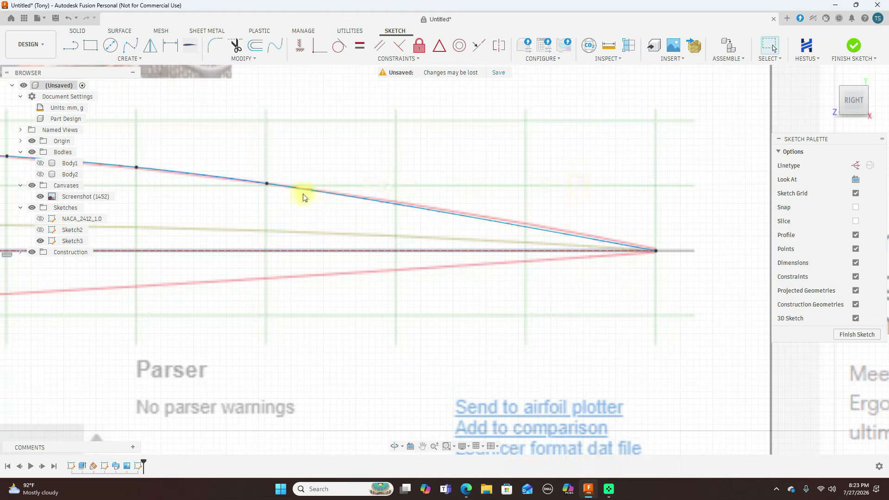
{"action": "middle_click_drag", "start_coordinate": [442, 171], "coordinate": [652, 145]}
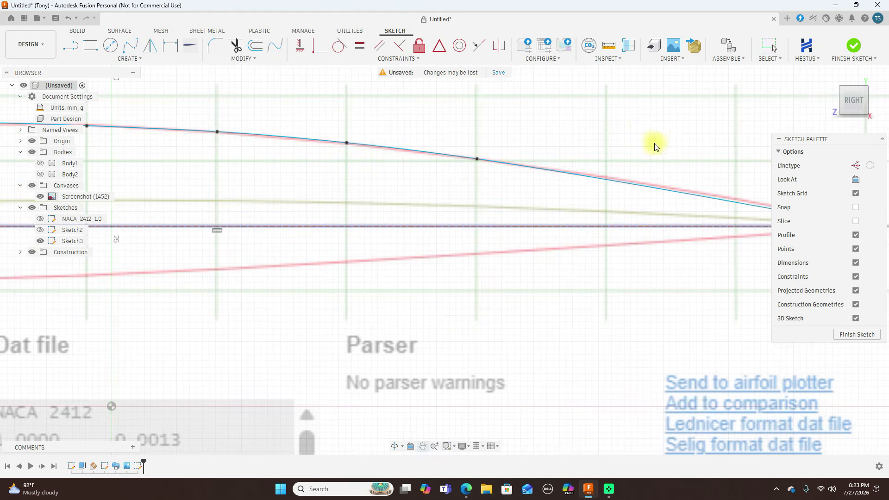
{"action": "left_click", "coordinate": [346, 144]}
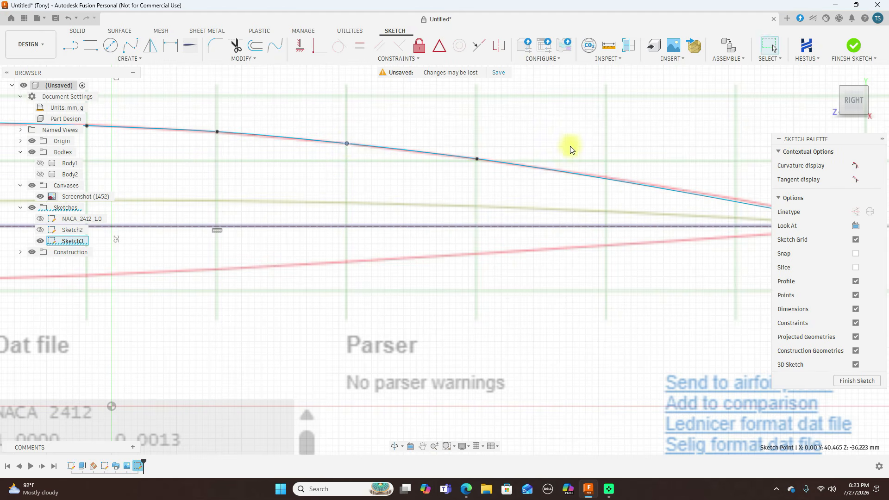
{"action": "scroll", "coordinate": [574, 139], "scroll_direction": "down", "scroll_amount": 5}
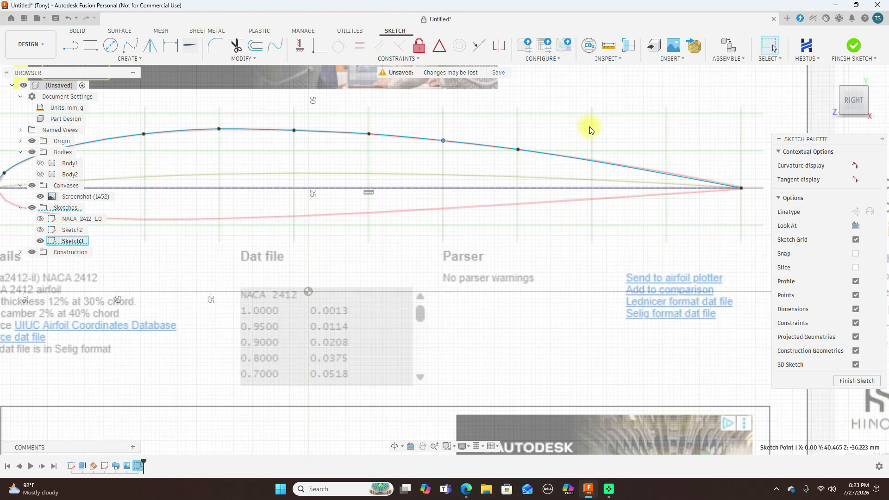
Delete the upper-surface spline
{"action": "left_click", "coordinate": [662, 175]}
{"action": "key", "text": "Delete"}
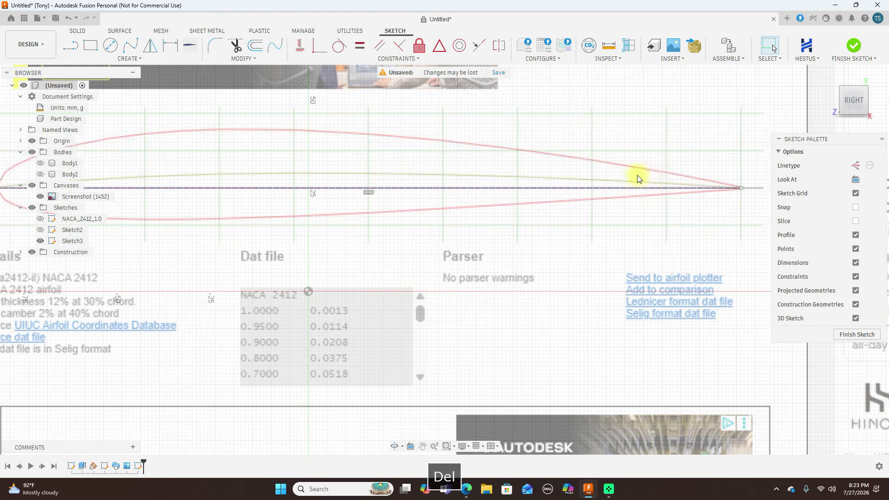
Trace the upper outline with a fit-point spline from leading to trailing edge, placing one point near the nose and one at each vertical chart grid line
{"action": "scroll", "coordinate": [422, 165], "scroll_direction": "down", "scroll_amount": 3}
{"action": "scroll", "coordinate": [409, 182], "scroll_direction": "up", "scroll_amount": 3}
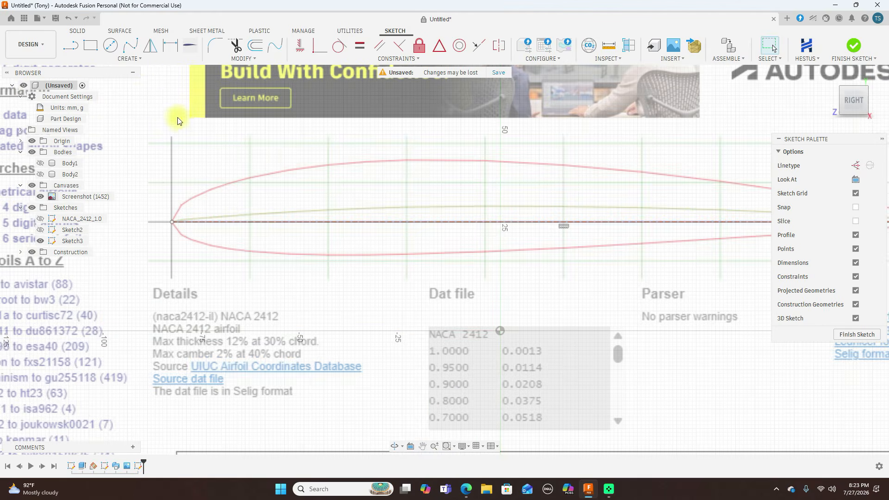
{"action": "left_click", "coordinate": [131, 46]}
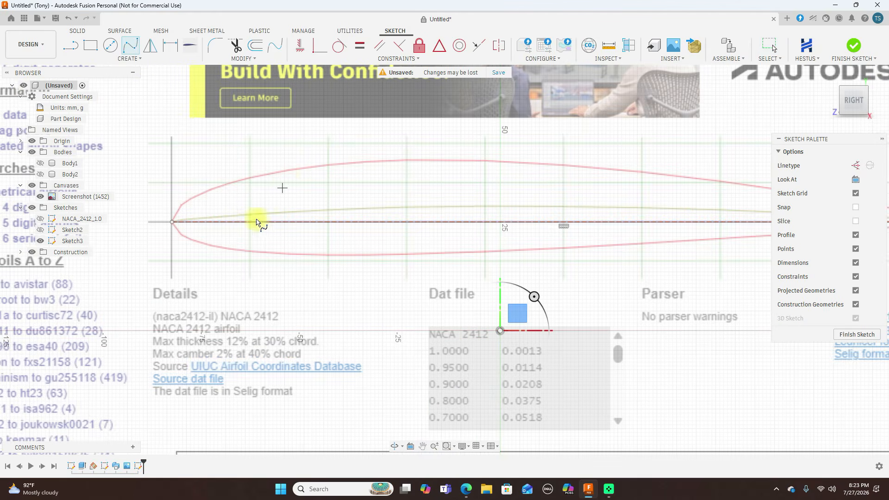
{"action": "scroll", "coordinate": [171, 227], "scroll_direction": "up", "scroll_amount": 3}
{"action": "left_click", "coordinate": [173, 220]}
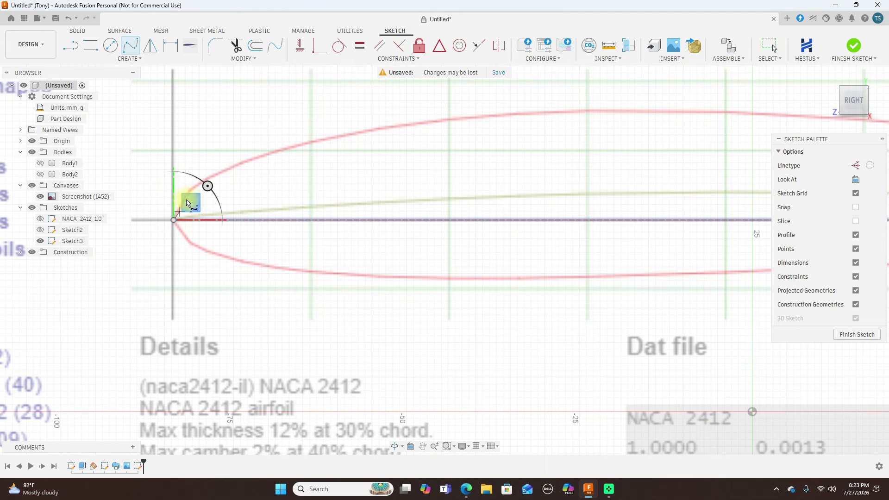
{"action": "left_click", "coordinate": [189, 191]}
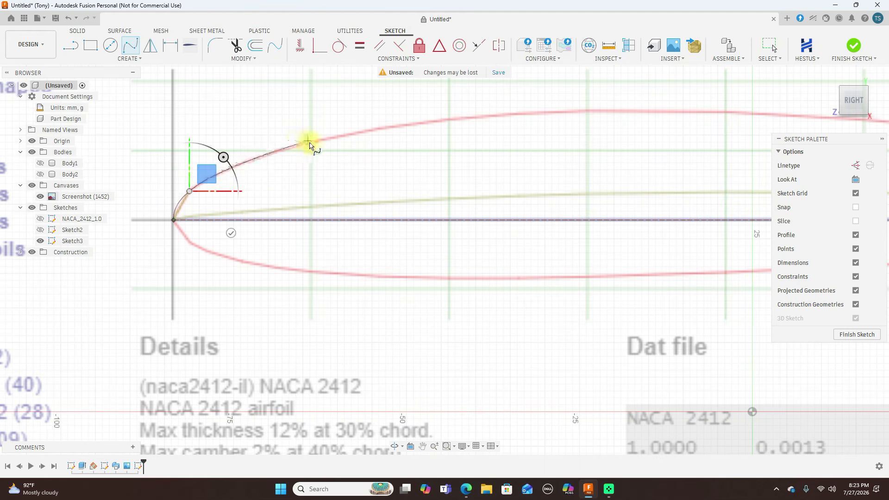
{"action": "left_click", "coordinate": [311, 143]}
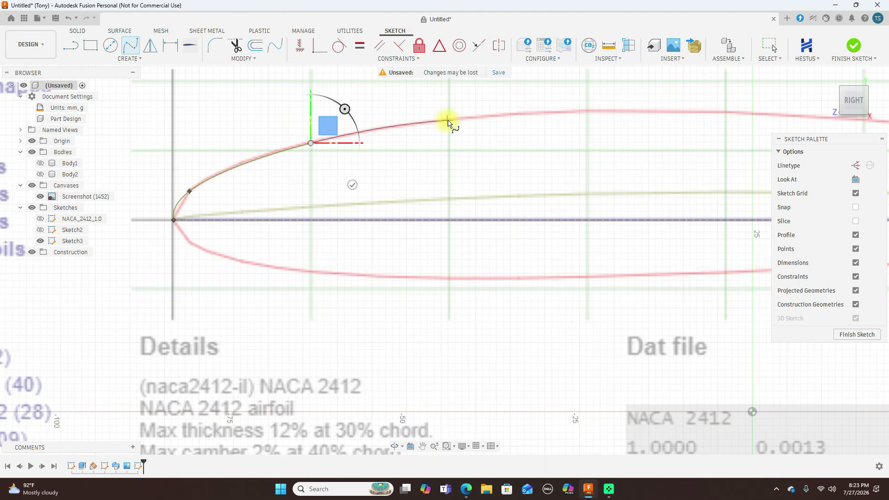
{"action": "left_click", "coordinate": [448, 121]}
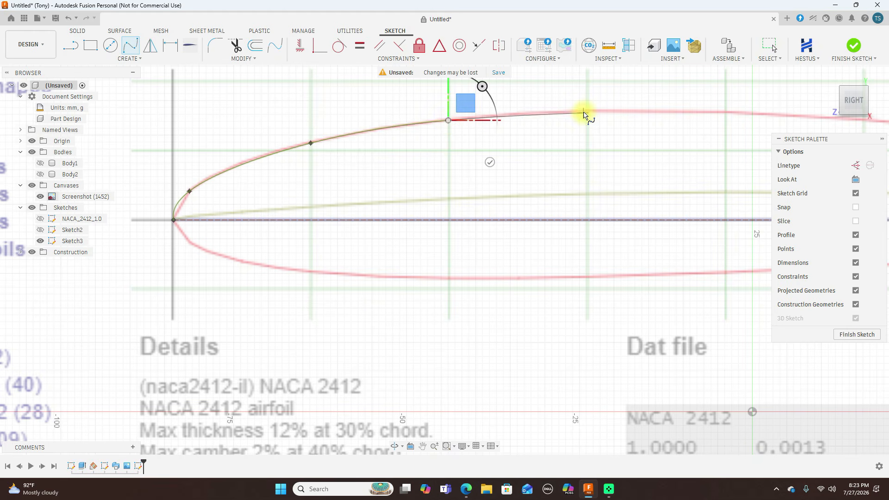
{"action": "left_click", "coordinate": [587, 113]}
{"action": "scroll", "coordinate": [590, 113], "scroll_direction": "down", "scroll_amount": 2}
{"action": "middle_click_drag", "start_coordinate": [589, 113], "coordinate": [307, 155]}
{"action": "left_click", "coordinate": [445, 153]}
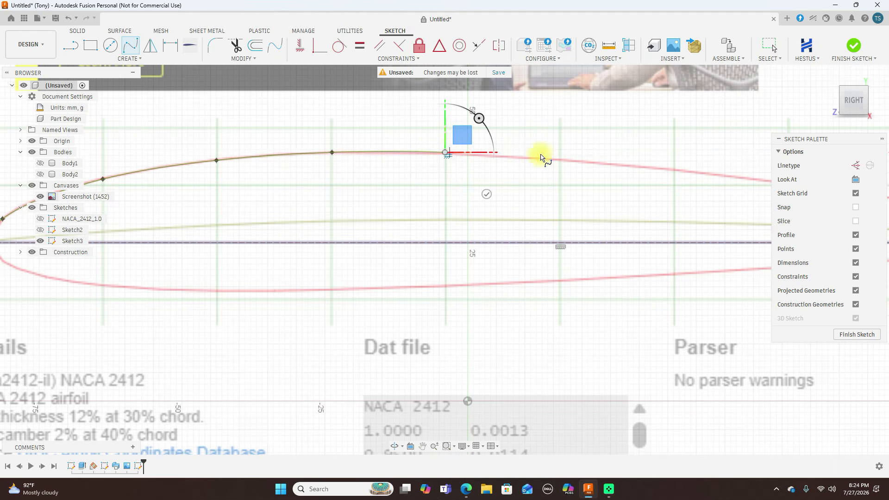
{"action": "left_click", "coordinate": [560, 160]}
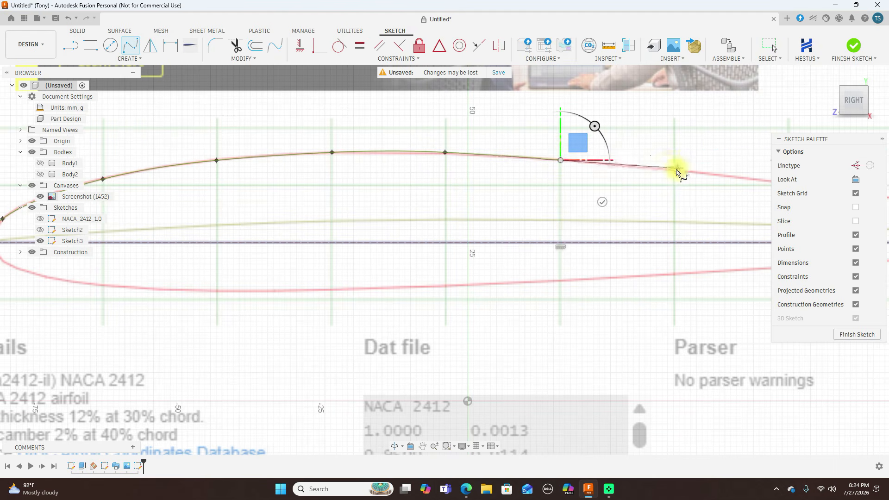
{"action": "left_click", "coordinate": [674, 171]}
{"action": "scroll", "coordinate": [674, 171], "scroll_direction": "down", "scroll_amount": 2}
{"action": "middle_click_drag", "start_coordinate": [674, 172], "coordinate": [520, 183]}
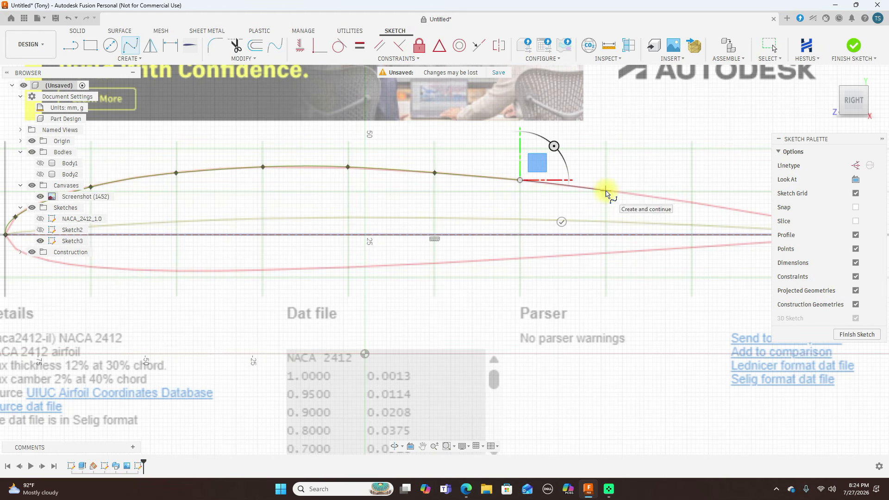
{"action": "left_click", "coordinate": [605, 191]}
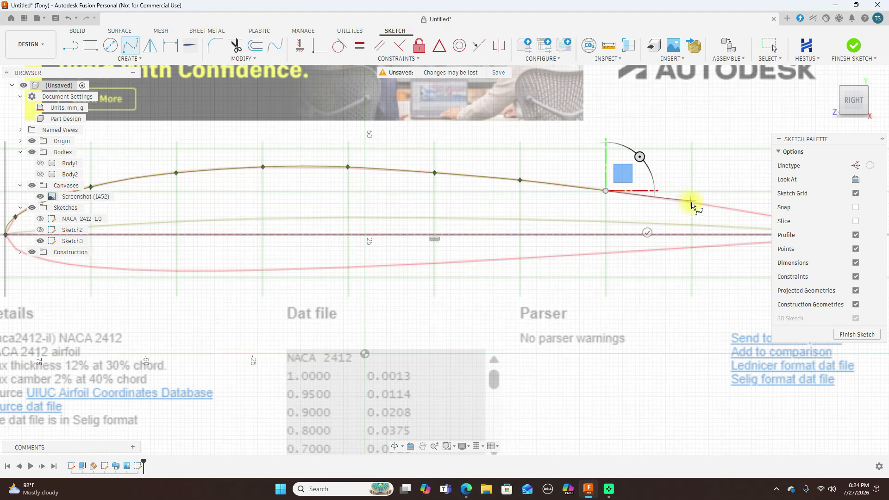
{"action": "scroll", "coordinate": [691, 203], "scroll_direction": "down", "scroll_amount": 2}
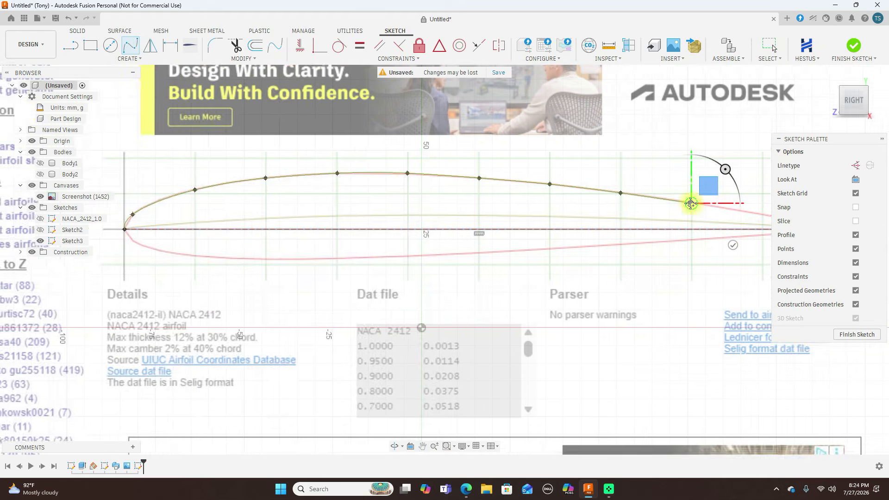
{"action": "middle_click_drag", "start_coordinate": [691, 204], "coordinate": [551, 222]}
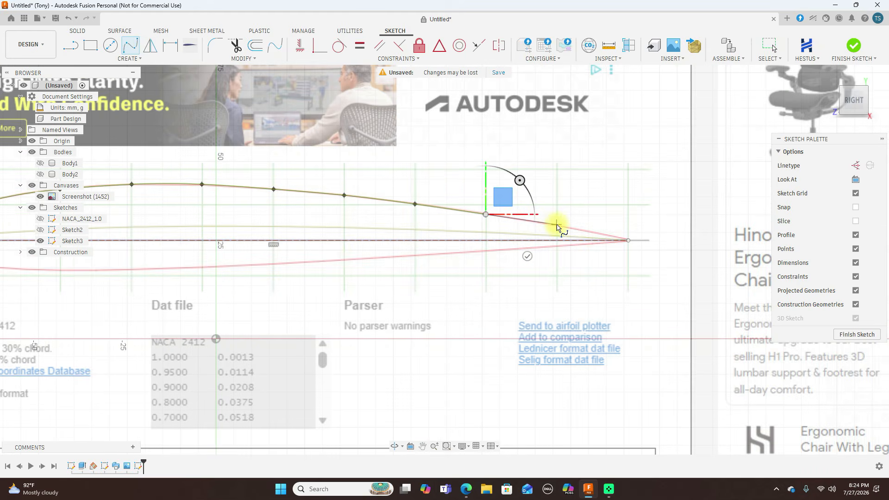
{"action": "left_click", "coordinate": [556, 226]}
{"action": "left_click", "coordinate": [628, 240]}
{"action": "right_click", "coordinate": [628, 241]}
{"action": "left_click", "coordinate": [653, 242]}
Move the spline's last fit point before the trailing edge onto the red upper outline, at about Y 31.9, Z -95.9 mm
{"action": "scroll", "coordinate": [602, 167], "scroll_direction": "down", "scroll_amount": 3}
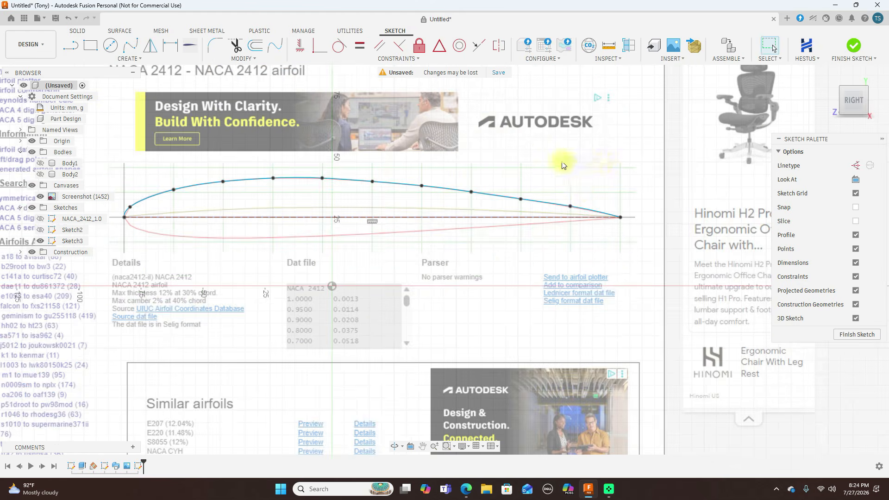
{"action": "scroll", "coordinate": [578, 192], "scroll_direction": "up", "scroll_amount": 5}
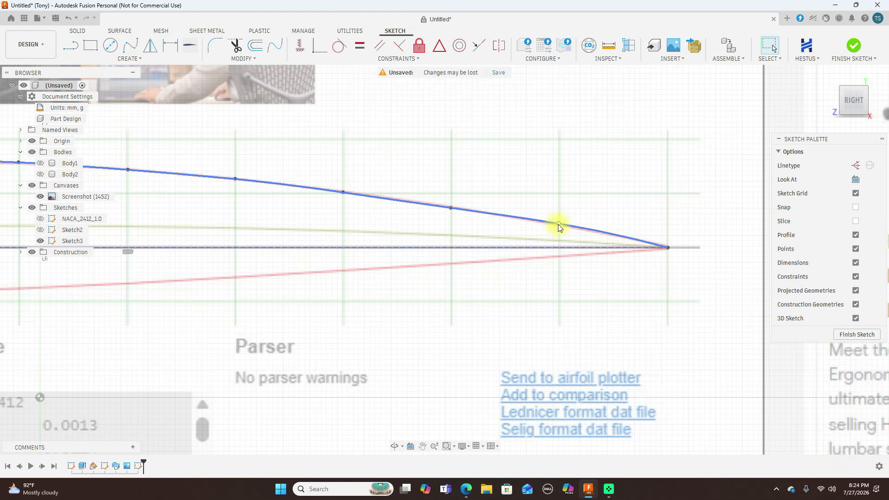
{"action": "left_click", "coordinate": [557, 225]}
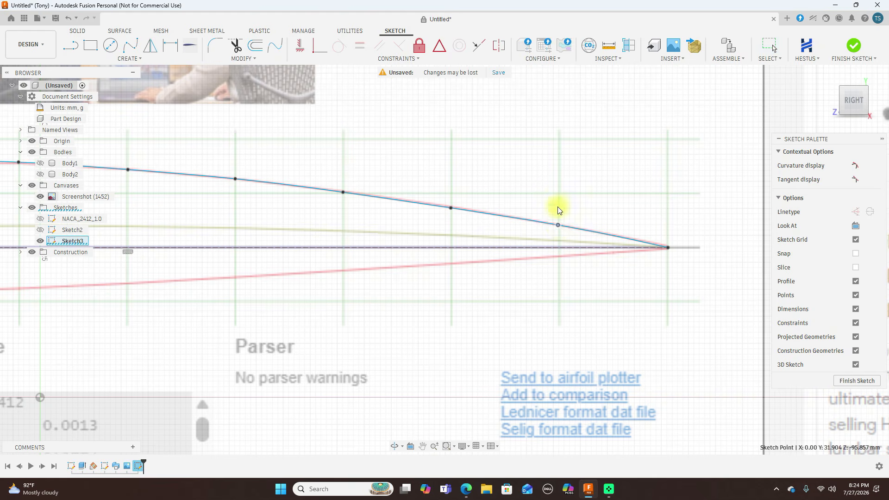
Move the first fit point behind the leading edge along the upper outline to about Y 33.4, Z 79.1 mm
{"action": "scroll", "coordinate": [557, 225], "scroll_direction": "down", "scroll_amount": 4}
{"action": "scroll", "coordinate": [199, 180], "scroll_direction": "up", "scroll_amount": 2}
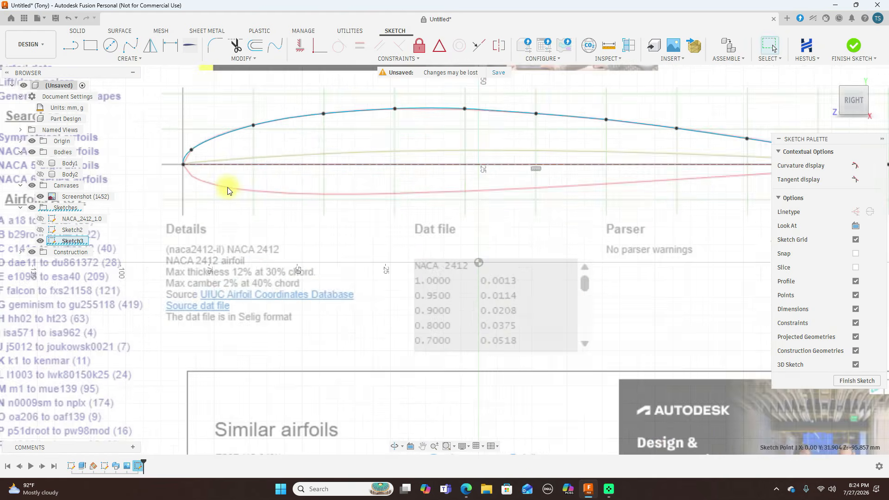
{"action": "scroll", "coordinate": [187, 150], "scroll_direction": "up", "scroll_amount": 3}
{"action": "left_click_drag", "start_coordinate": [186, 145], "coordinate": [201, 136]}
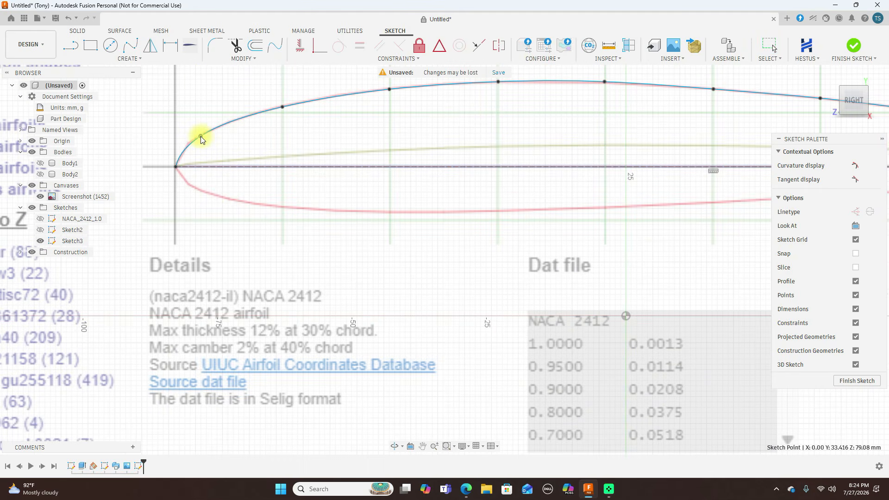
Move the upper spline's fit point at the fourth grid line behind the leading edge onto the red outline, at about Y 43.3, Z 3.9 mm
{"action": "left_click_drag", "start_coordinate": [606, 84], "coordinate": [605, 82]}
{"action": "scroll", "coordinate": [381, 72], "scroll_direction": "down", "scroll_amount": 1}
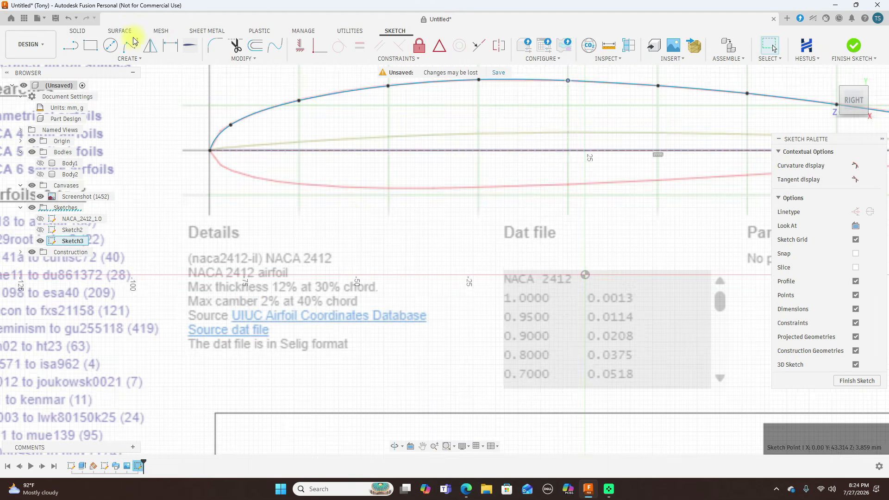
Trace the lower outline with a fit-point spline from leading to trailing edge, placing one point near the nose and one at each vertical chart grid line
{"action": "left_click", "coordinate": [132, 43]}
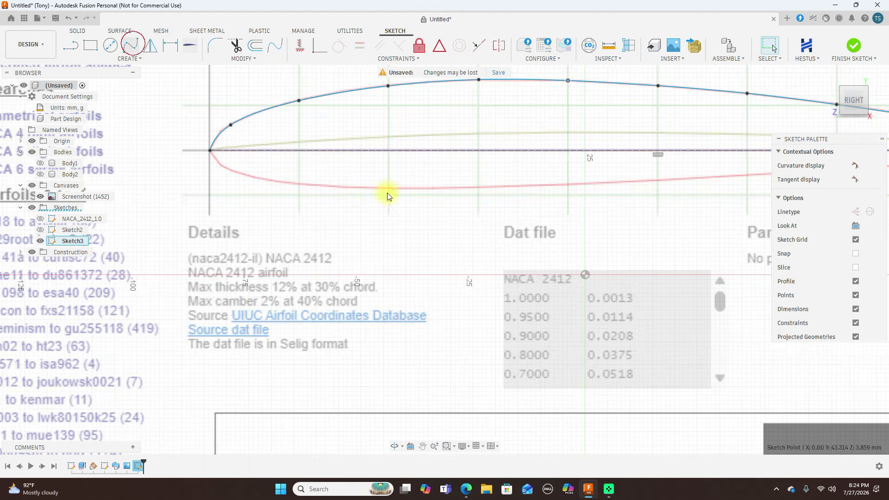
{"action": "left_click", "coordinate": [209, 151]}
{"action": "left_click", "coordinate": [218, 165]}
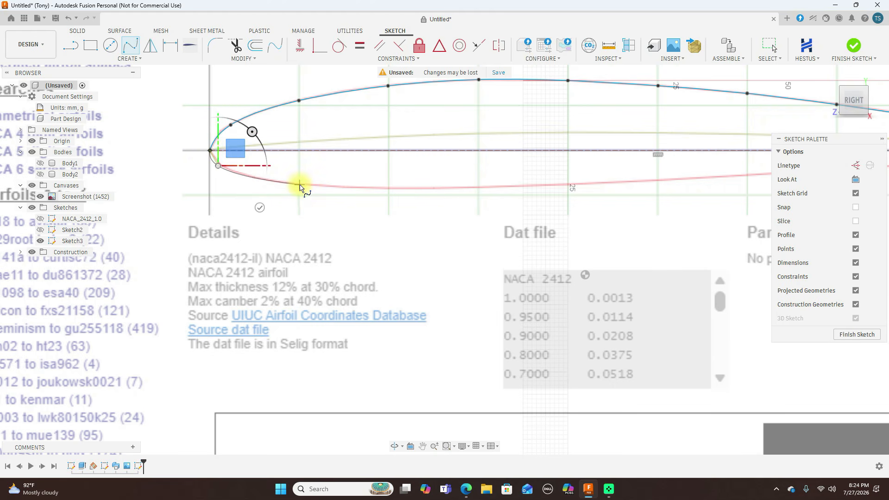
{"action": "left_click", "coordinate": [298, 186]}
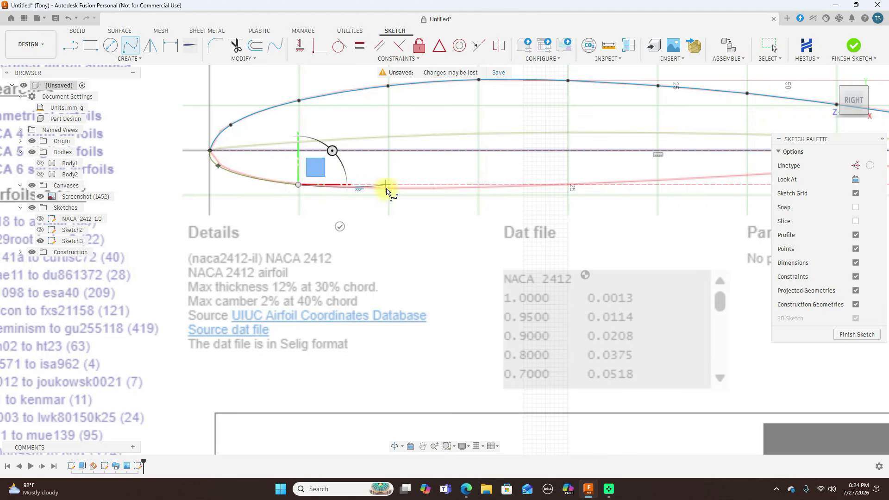
{"action": "scroll", "coordinate": [386, 190], "scroll_direction": "up", "scroll_amount": 2}
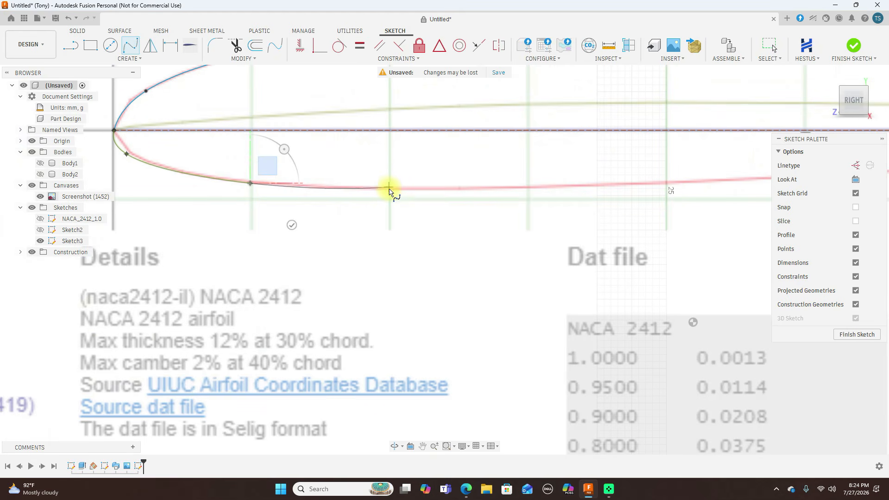
{"action": "left_click", "coordinate": [389, 188], "text": "ctrl"}
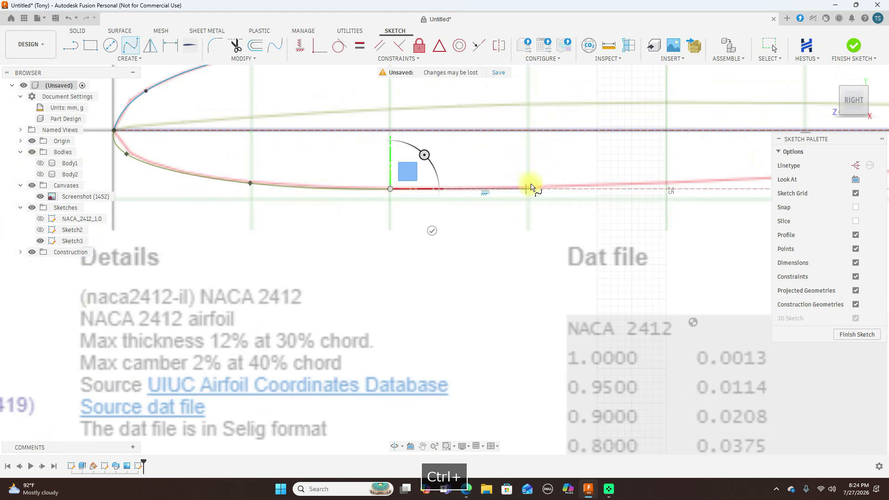
{"action": "left_click", "coordinate": [528, 189]}
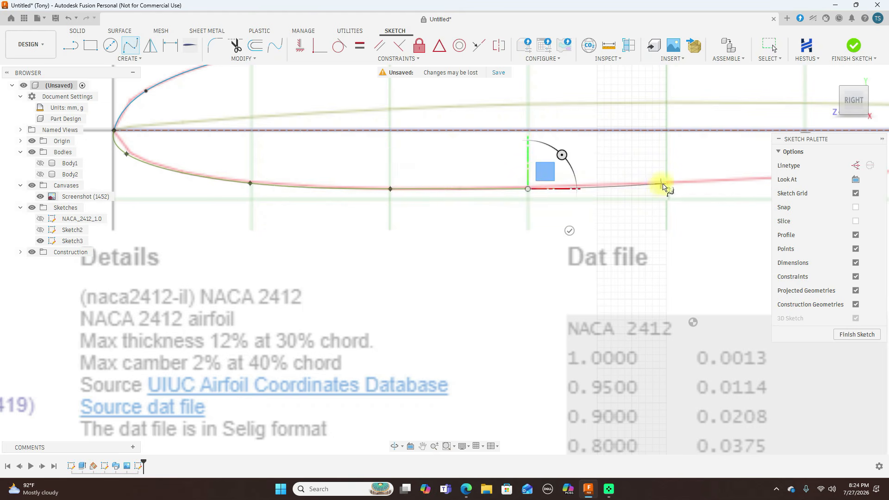
{"action": "scroll", "coordinate": [667, 186], "scroll_direction": "down", "scroll_amount": 2}
{"action": "middle_click_drag", "start_coordinate": [669, 185], "coordinate": [398, 208]}
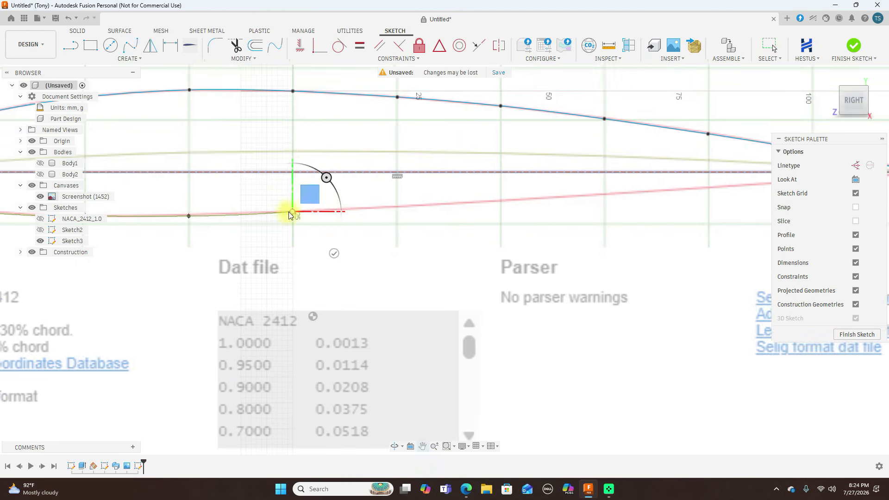
{"action": "left_click", "coordinate": [394, 208]}
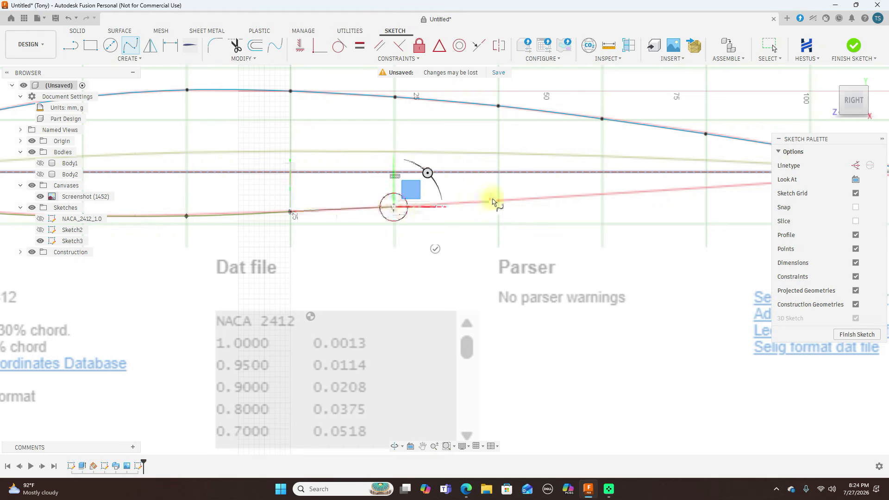
{"action": "left_click", "coordinate": [498, 201]}
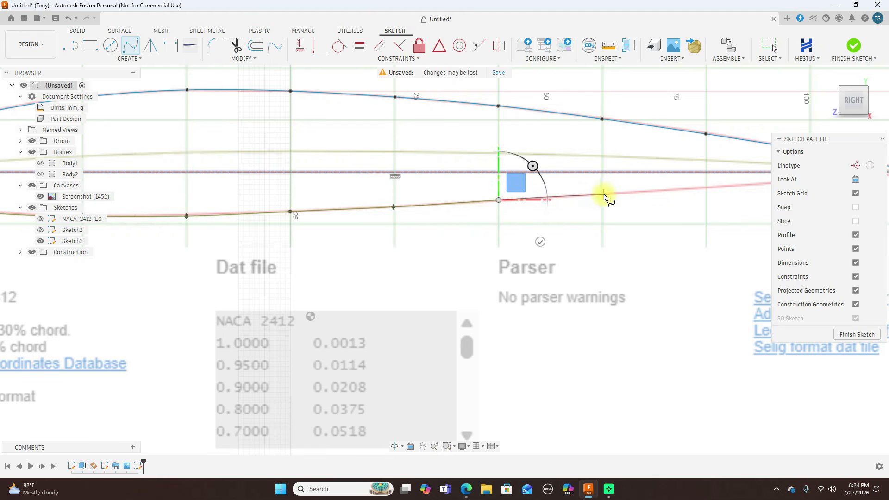
{"action": "left_click", "coordinate": [603, 195]}
{"action": "scroll", "coordinate": [604, 195], "scroll_direction": "down", "scroll_amount": 2}
{"action": "middle_click_drag", "start_coordinate": [603, 195], "coordinate": [453, 223]}
{"action": "left_click", "coordinate": [540, 217]}
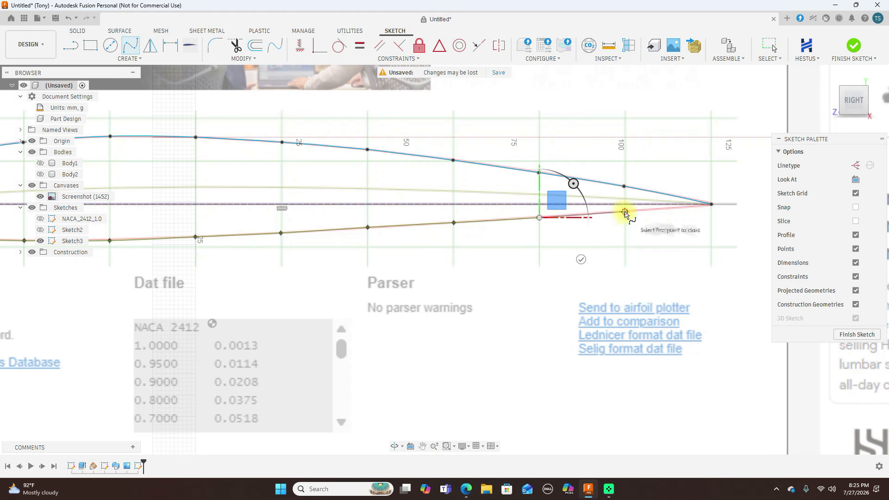
{"action": "left_click", "coordinate": [625, 212]}
{"action": "left_click", "coordinate": [711, 205]}
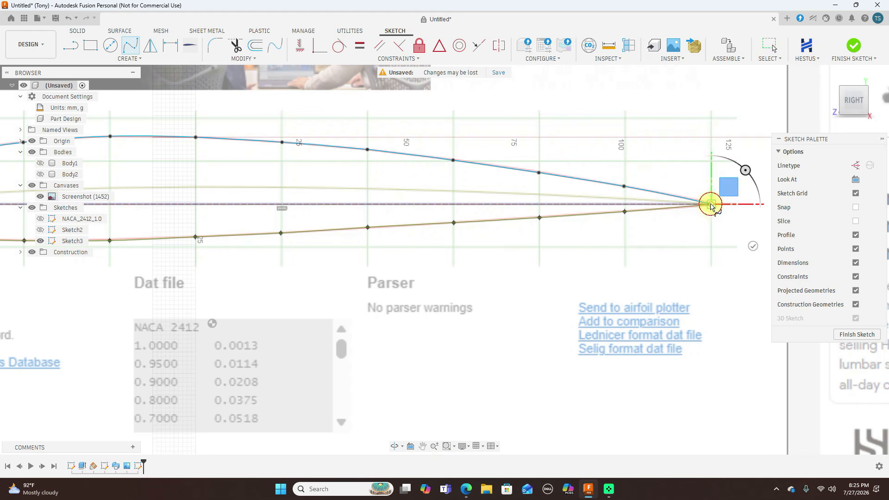
{"action": "right_click", "coordinate": [711, 204]}
{"action": "left_click", "coordinate": [746, 203]}
{"action": "key", "text": "Escape"}
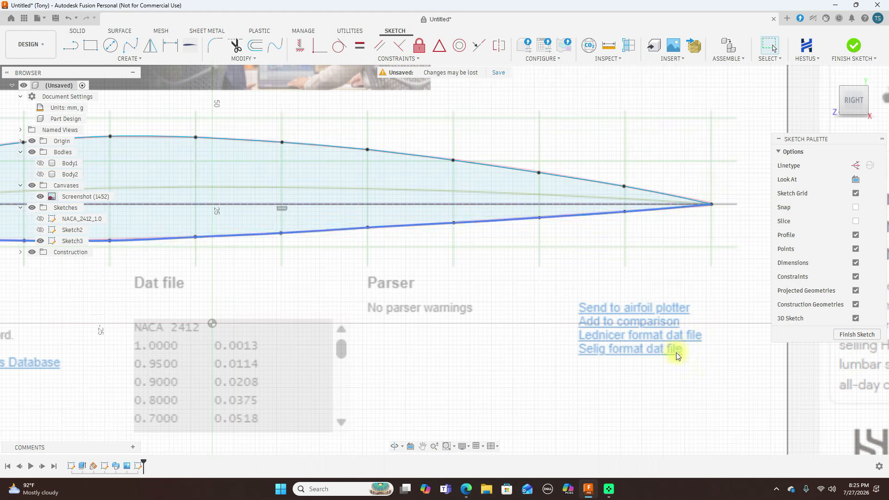
Move the lower spline's first fit point behind the leading edge along the red outline to about Y 23.8, Z 79.5 mm
{"action": "scroll", "coordinate": [662, 337], "scroll_direction": "down", "scroll_amount": 3}
{"action": "middle_click_drag", "start_coordinate": [551, 361], "coordinate": [688, 306]}
{"action": "scroll", "coordinate": [251, 245], "scroll_direction": "up", "scroll_amount": 3}
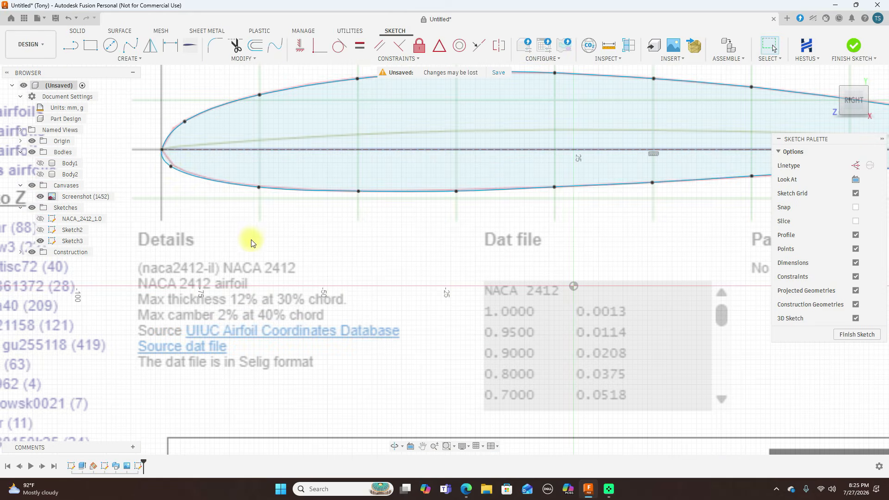
{"action": "left_click", "coordinate": [171, 168]}
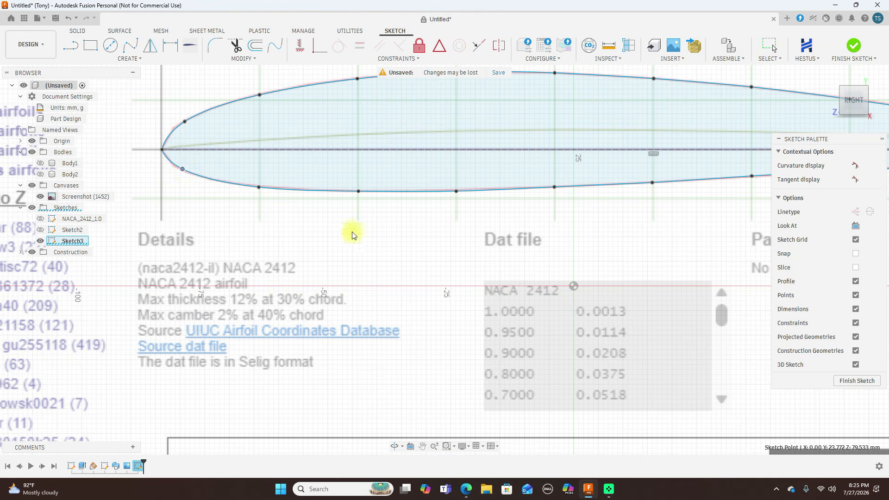
Finish the airfoil sketch and hide the canvases
{"action": "scroll", "coordinate": [531, 290], "scroll_direction": "down", "scroll_amount": 5}
{"action": "middle_click_drag", "start_coordinate": [617, 326], "coordinate": [443, 313]}
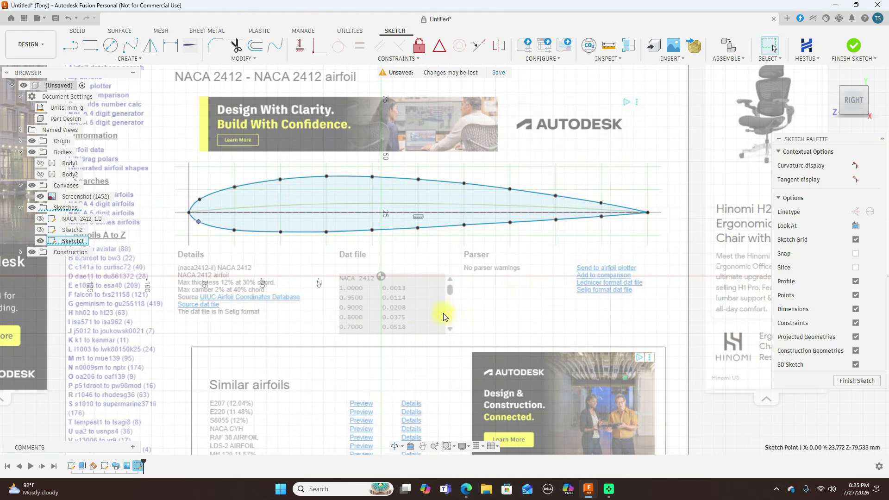
{"action": "left_click", "coordinate": [851, 47]}
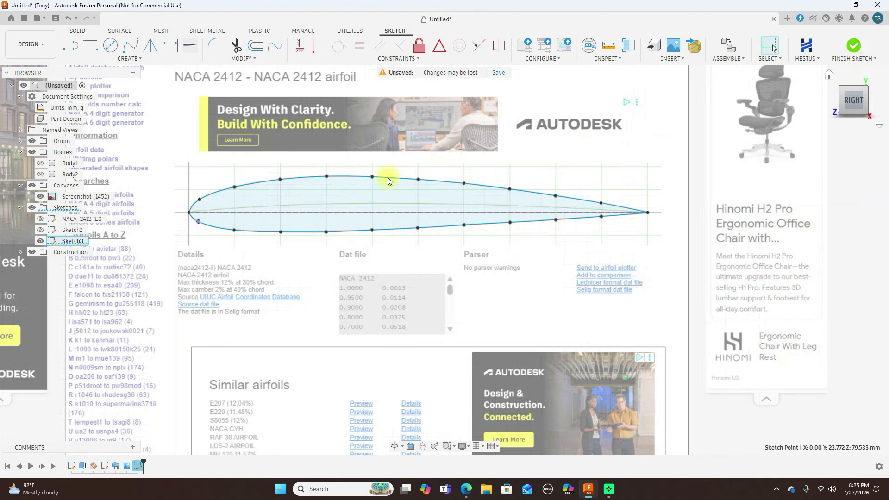
{"action": "left_click", "coordinate": [32, 185]}
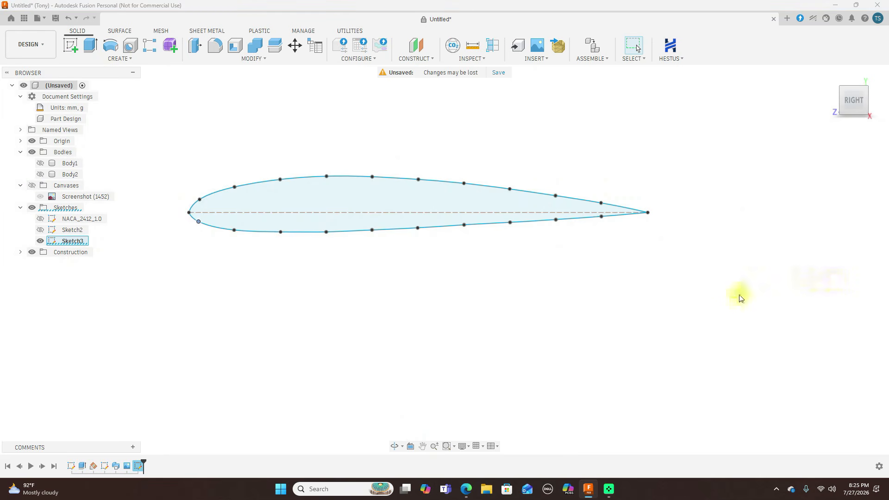
Show the NACA_2412_1.0 sketch alongside the traced airfoil for comparison, keeping Sketch2 hidden
{"action": "scroll", "coordinate": [735, 300], "scroll_direction": "down", "scroll_amount": 1}
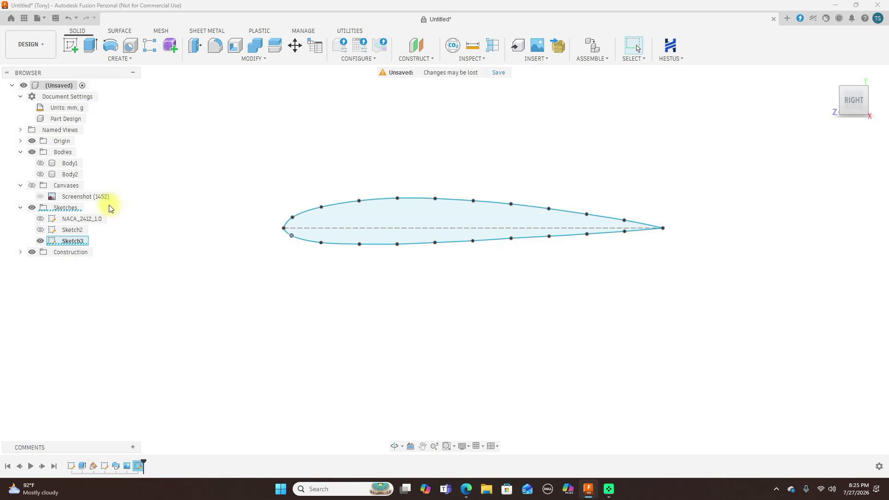
{"action": "left_click", "coordinate": [40, 230]}
{"action": "left_click", "coordinate": [41, 230]}
{"action": "left_click", "coordinate": [41, 219]}
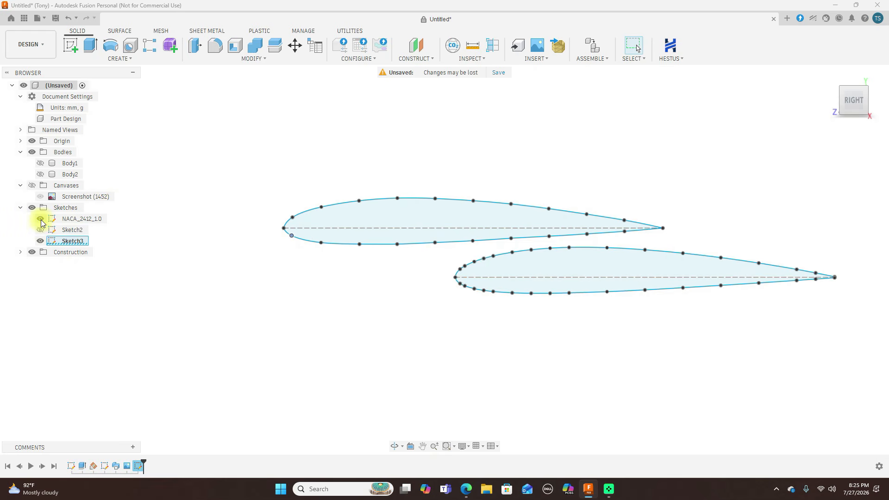
{"action": "scroll", "coordinate": [432, 332], "scroll_direction": "down", "scroll_amount": 2}
{"action": "middle_click_drag", "start_coordinate": [617, 373], "coordinate": [547, 329]}
{"action": "scroll", "coordinate": [435, 304], "scroll_direction": "up", "scroll_amount": 1}
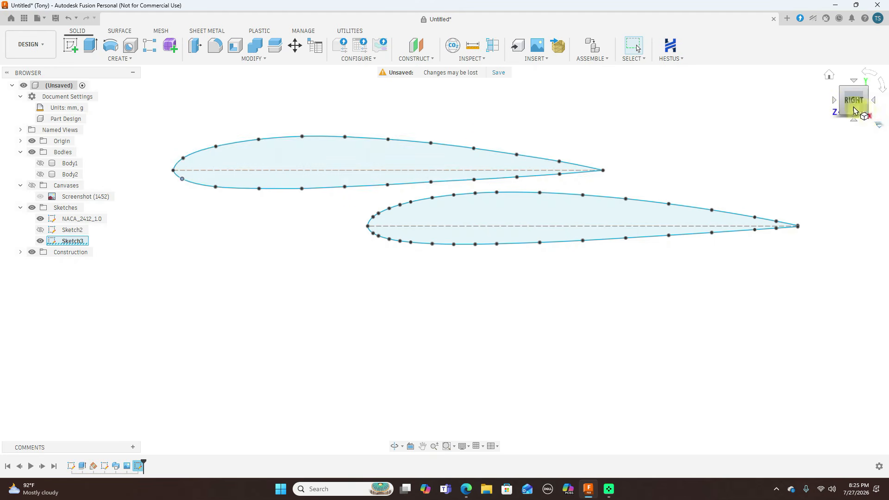
Try extruding the traced airfoil profile 45 mm as a new body
{"action": "mouse_move", "coordinate": [845, 109]}
{"action": "left_mouse_down"}
{"action": "mouse_move", "coordinate": [852, 111]}
{"action": "mouse_move", "coordinate": [15, 129]}
{"action": "mouse_move", "coordinate": [35, 116]}
{"action": "mouse_move", "coordinate": [671, 118]}
{"action": "left_mouse_up"}
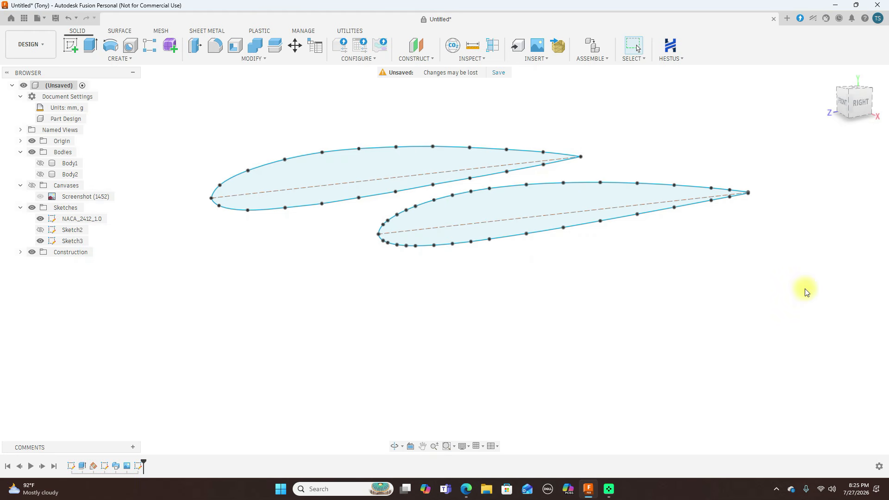
{"action": "left_click_drag", "start_coordinate": [856, 112], "coordinate": [761, 106]}
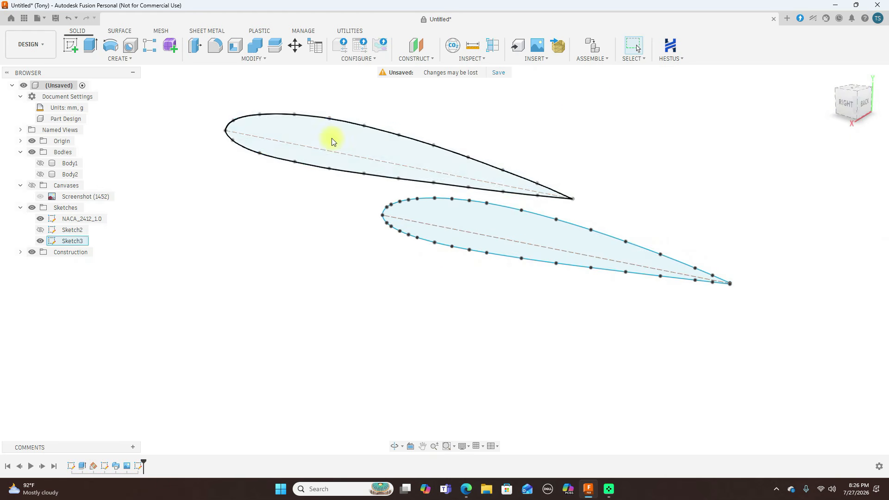
{"action": "key", "text": "e"}
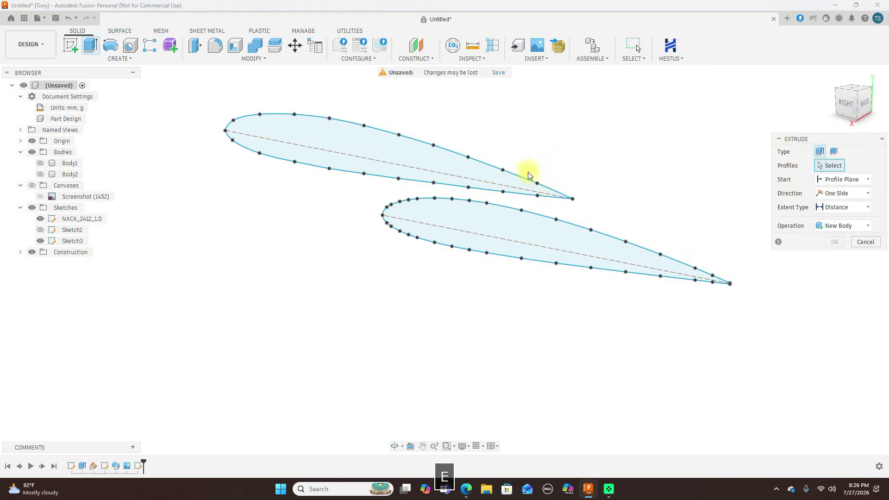
{"action": "left_click", "coordinate": [356, 140]}
{"action": "left_click_drag", "start_coordinate": [393, 157], "coordinate": [334, 182]}
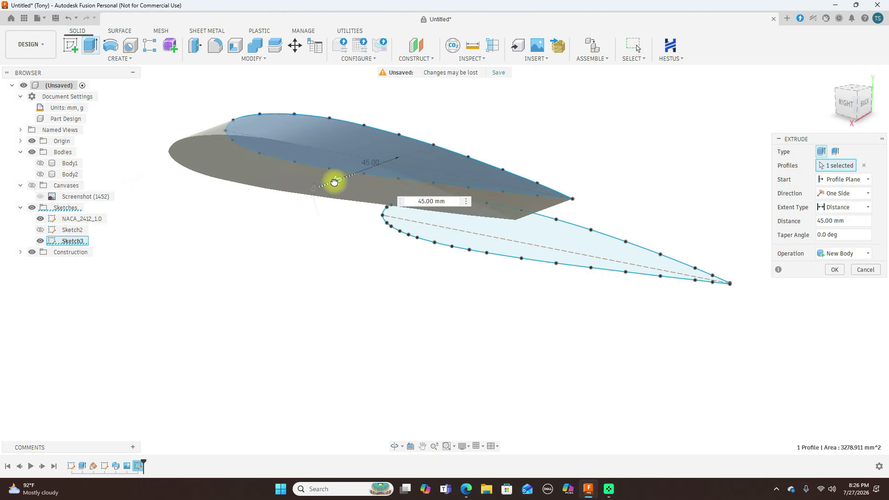
{"action": "left_click", "coordinate": [865, 270]}
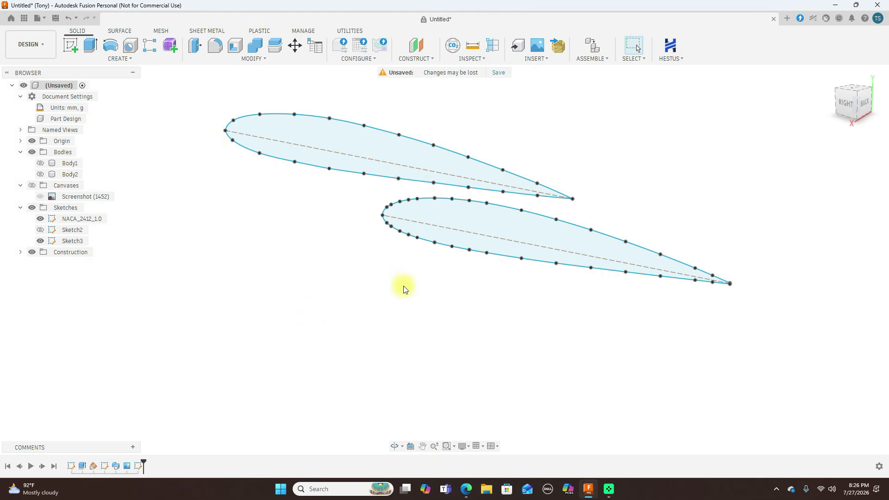
{"action": "left_click", "coordinate": [850, 106]}
{"action": "scroll", "coordinate": [713, 131], "scroll_direction": "down", "scroll_amount": 3}
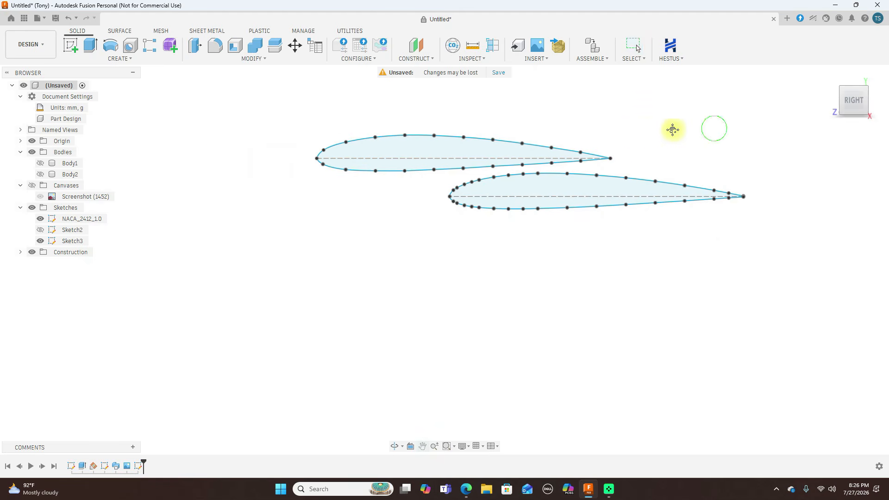
{"action": "middle_click_drag", "start_coordinate": [673, 130], "coordinate": [646, 134]}
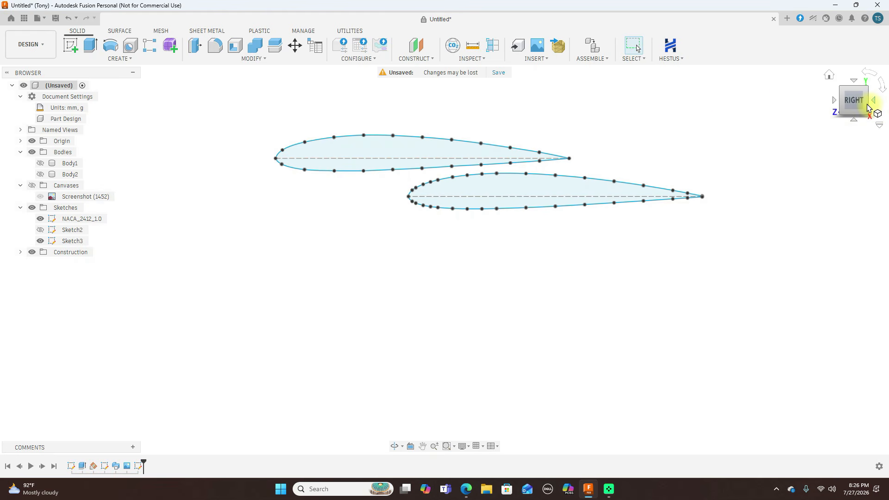
{"action": "left_click_drag", "start_coordinate": [868, 109], "coordinate": [849, 114]}
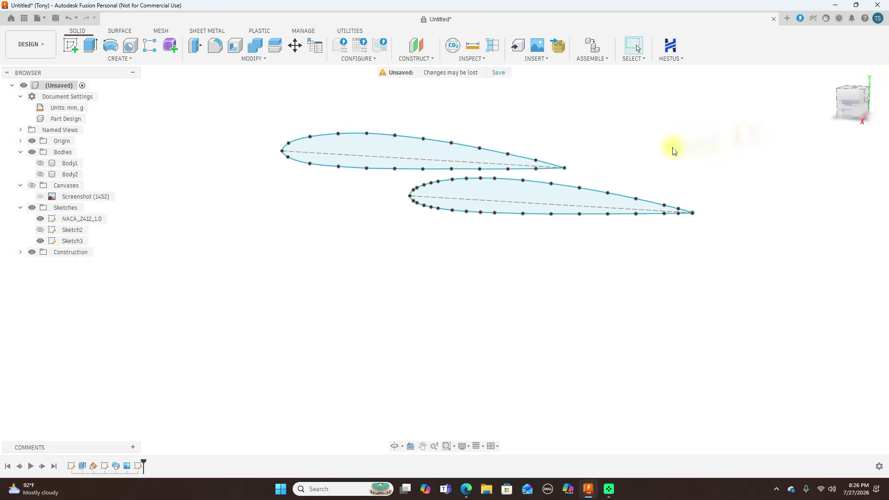
{"action": "scroll", "coordinate": [660, 148], "scroll_direction": "down", "scroll_amount": 3}
{"action": "scroll", "coordinate": [660, 148], "scroll_direction": "up", "scroll_amount": 3}
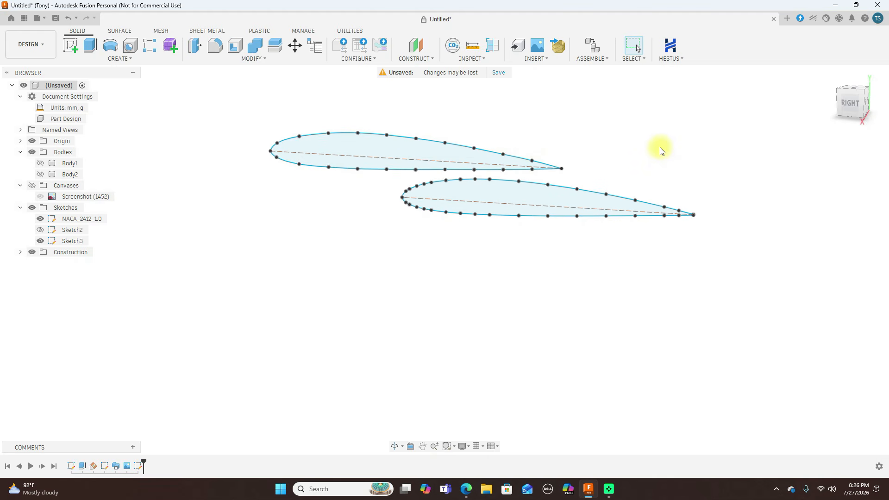
{"action": "left_click", "coordinate": [385, 151]}
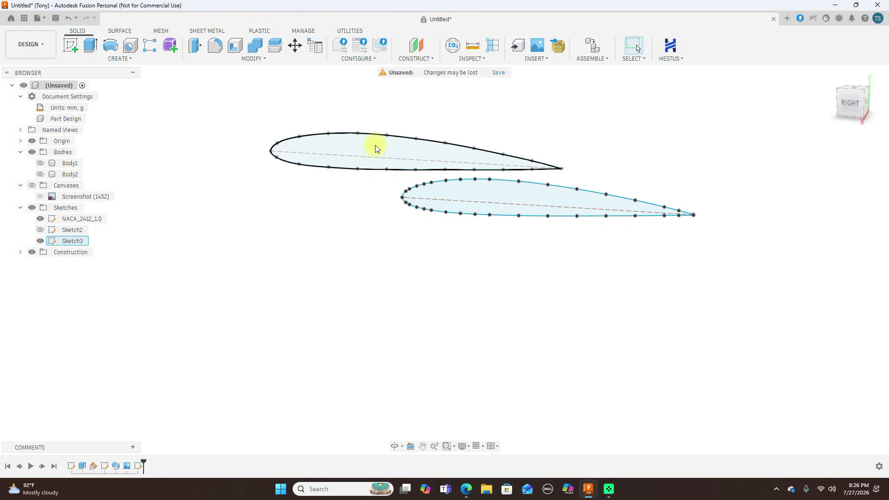
{"action": "left_click", "coordinate": [578, 154]}
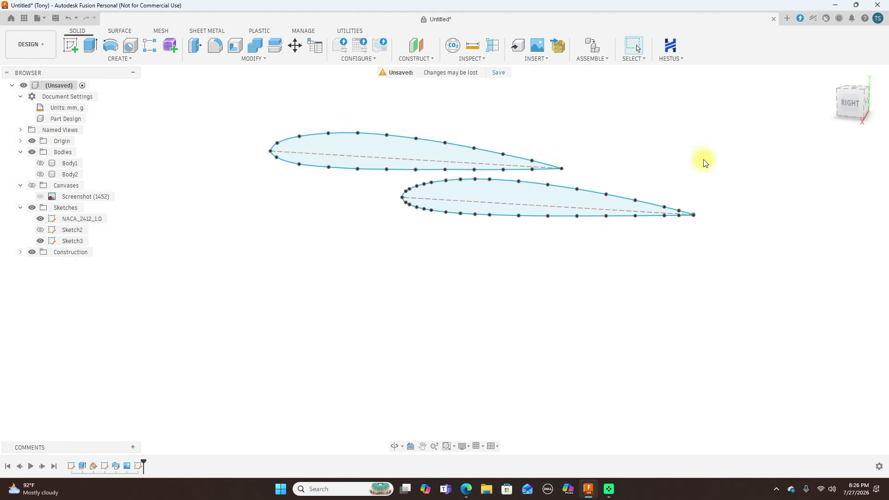
{"action": "left_click", "coordinate": [508, 203]}
{"action": "left_click", "coordinate": [635, 357]}
Review the available airfoil and spline import tools in the Scripts and Add-Ins list
{"action": "left_click", "coordinate": [350, 31]}
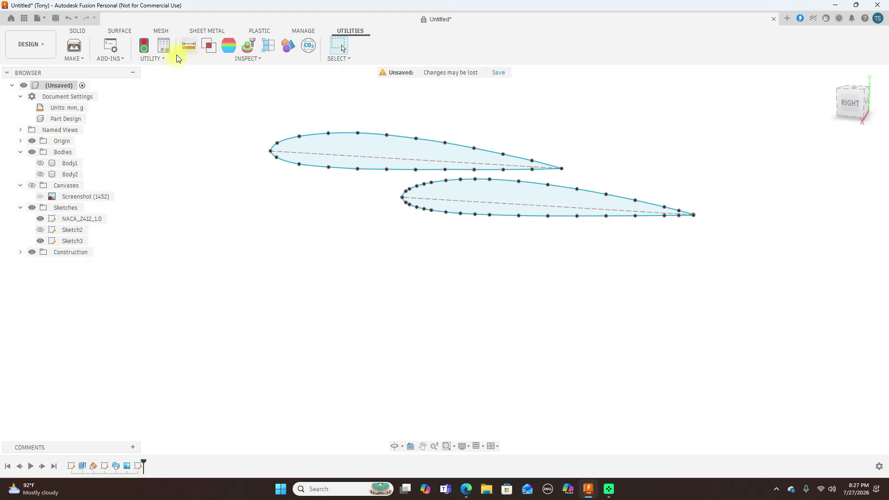
{"action": "left_click", "coordinate": [162, 58]}
{"action": "left_click", "coordinate": [205, 131]}
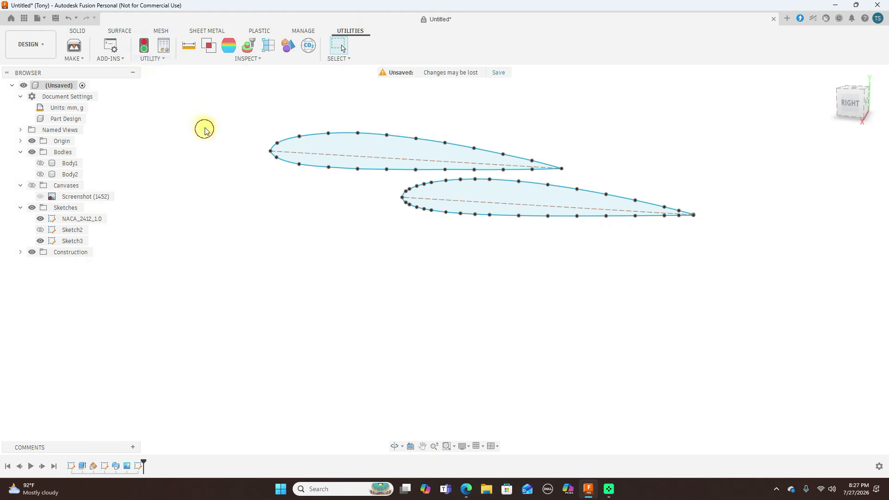
{"action": "left_click", "coordinate": [116, 57]}
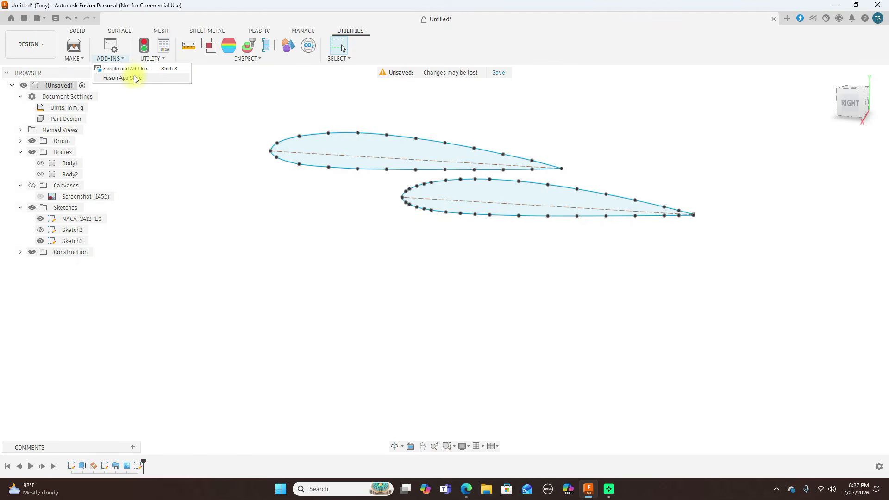
{"action": "left_click", "coordinate": [133, 69]}
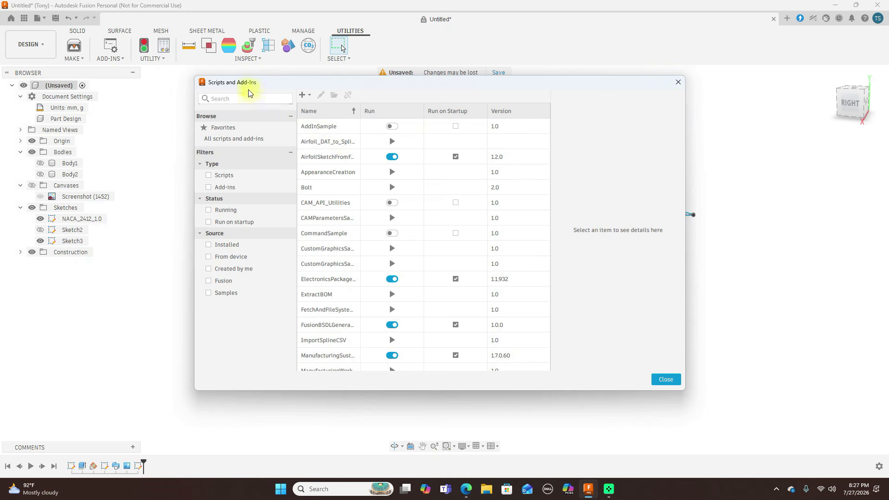
{"action": "left_click", "coordinate": [678, 82]}
{"action": "left_click", "coordinate": [119, 59]}
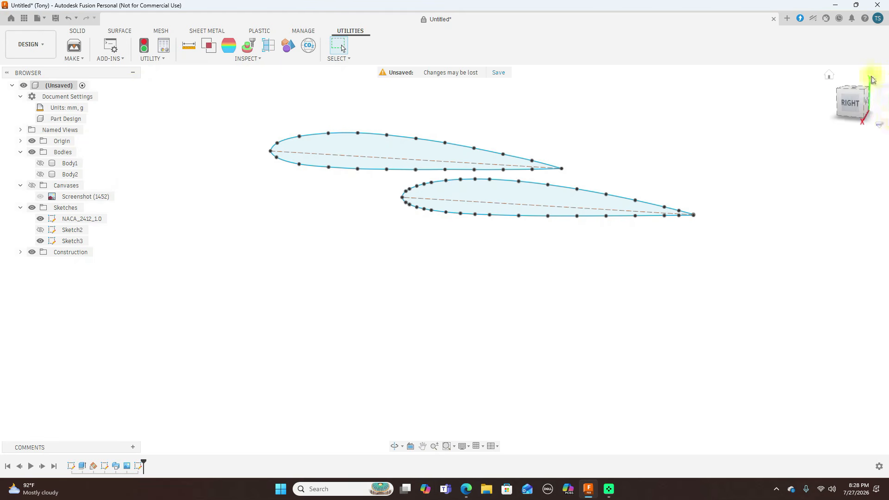
{"action": "left_click_drag", "start_coordinate": [862, 103], "coordinate": [847, 118]}
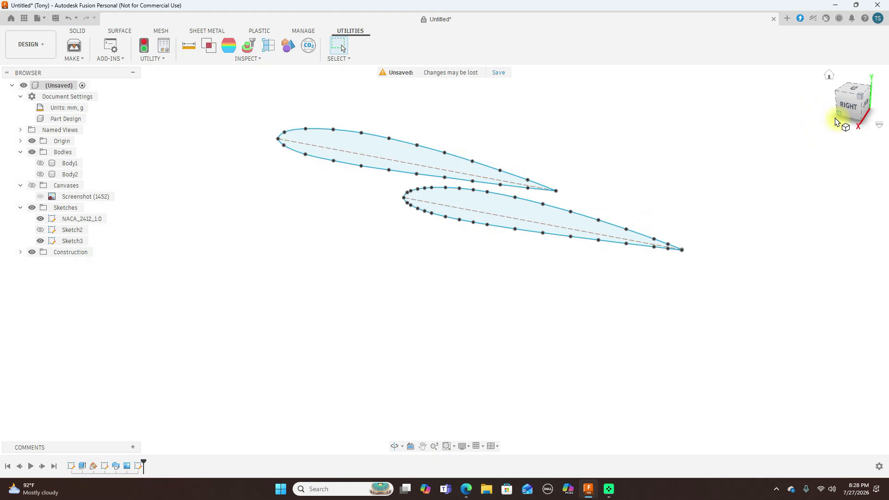